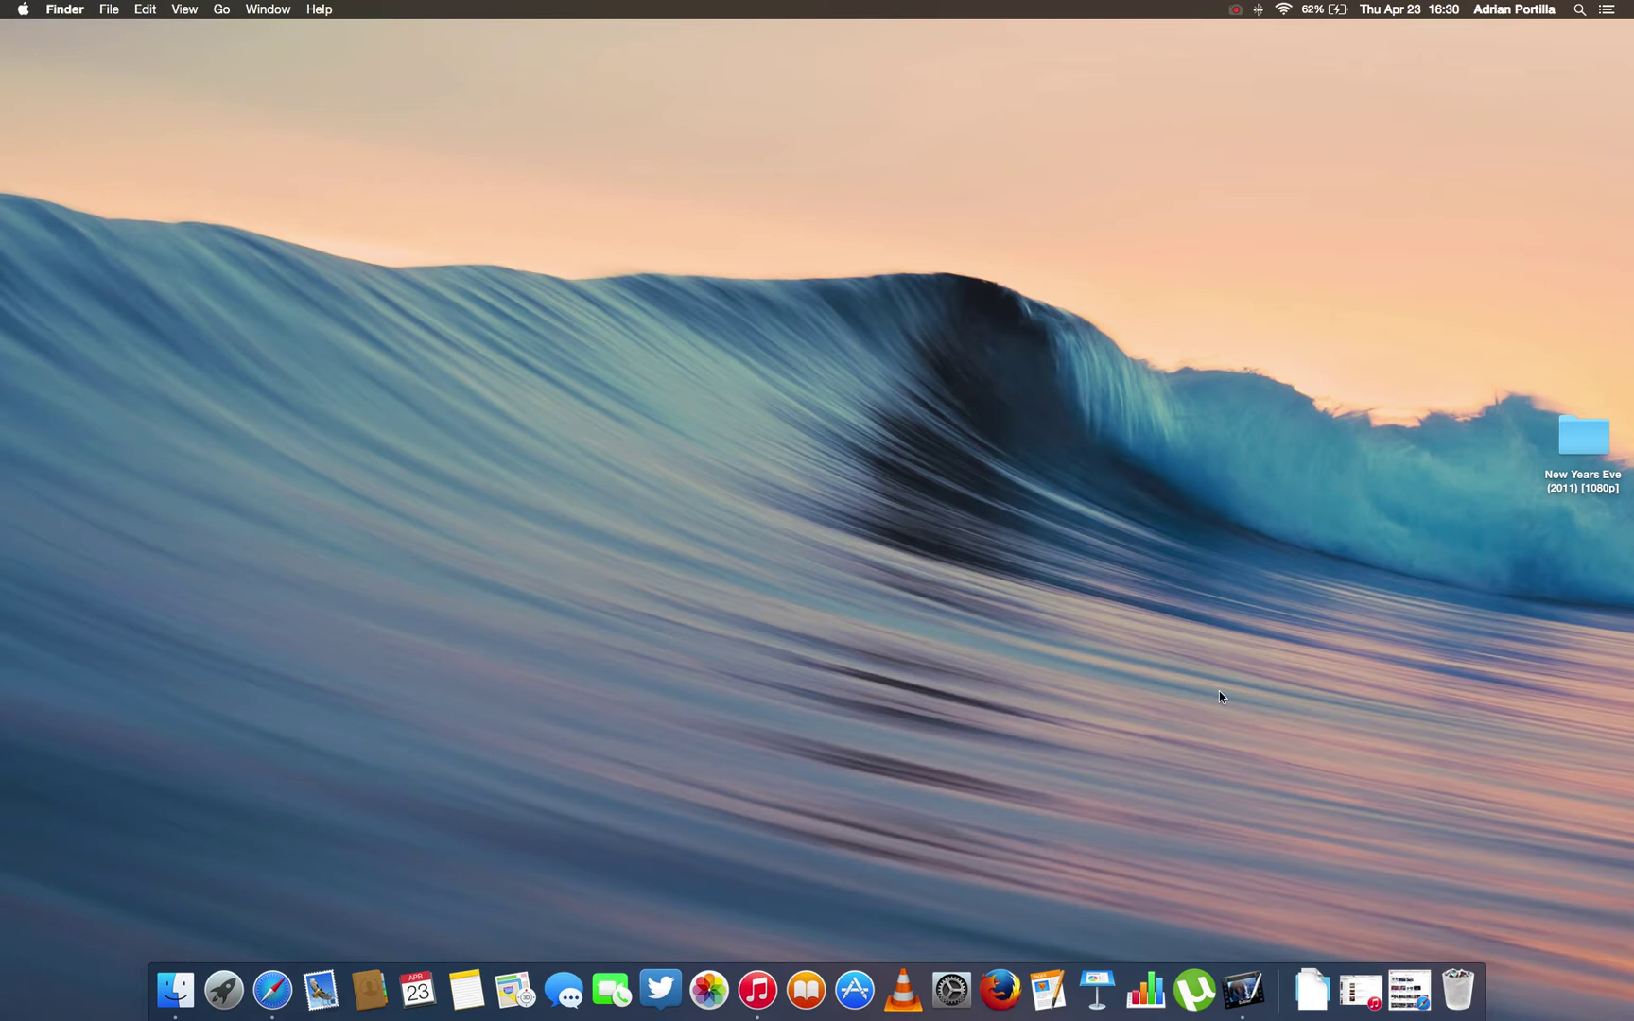
Step: Restore iTunes and browse the Movies and TV Shows libraries, ending back on My Movies
{"action": "left_click", "coordinate": [1352, 988]}
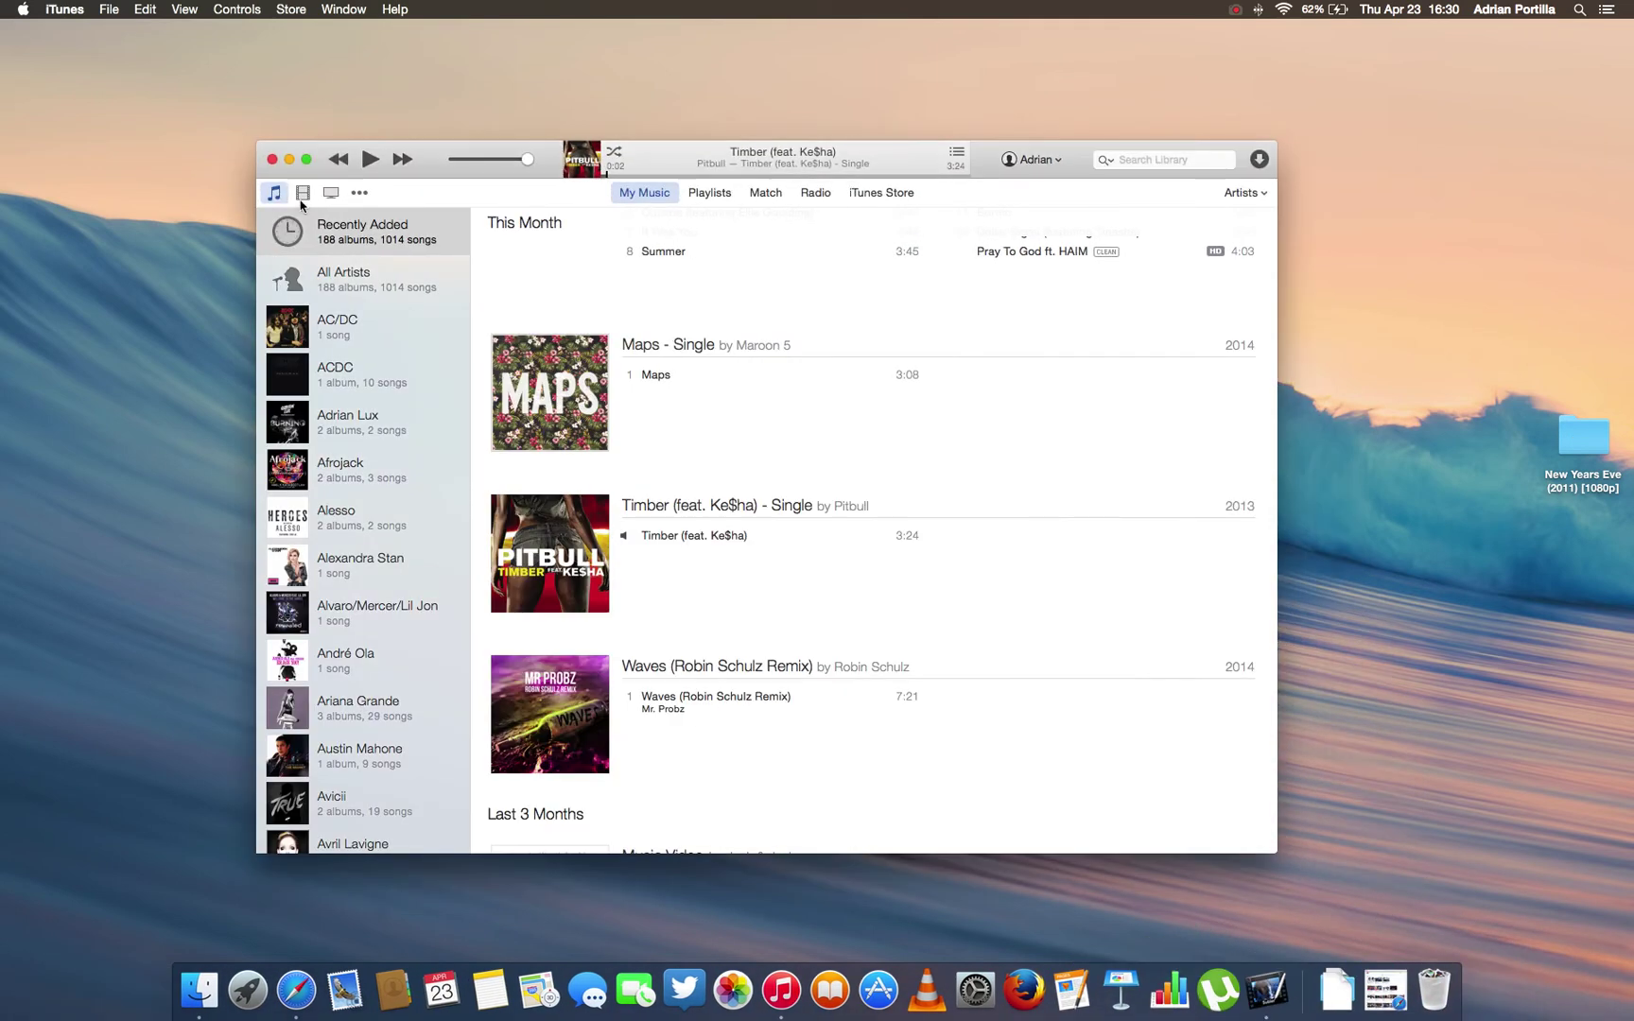
{"action": "left_click", "coordinate": [302, 196]}
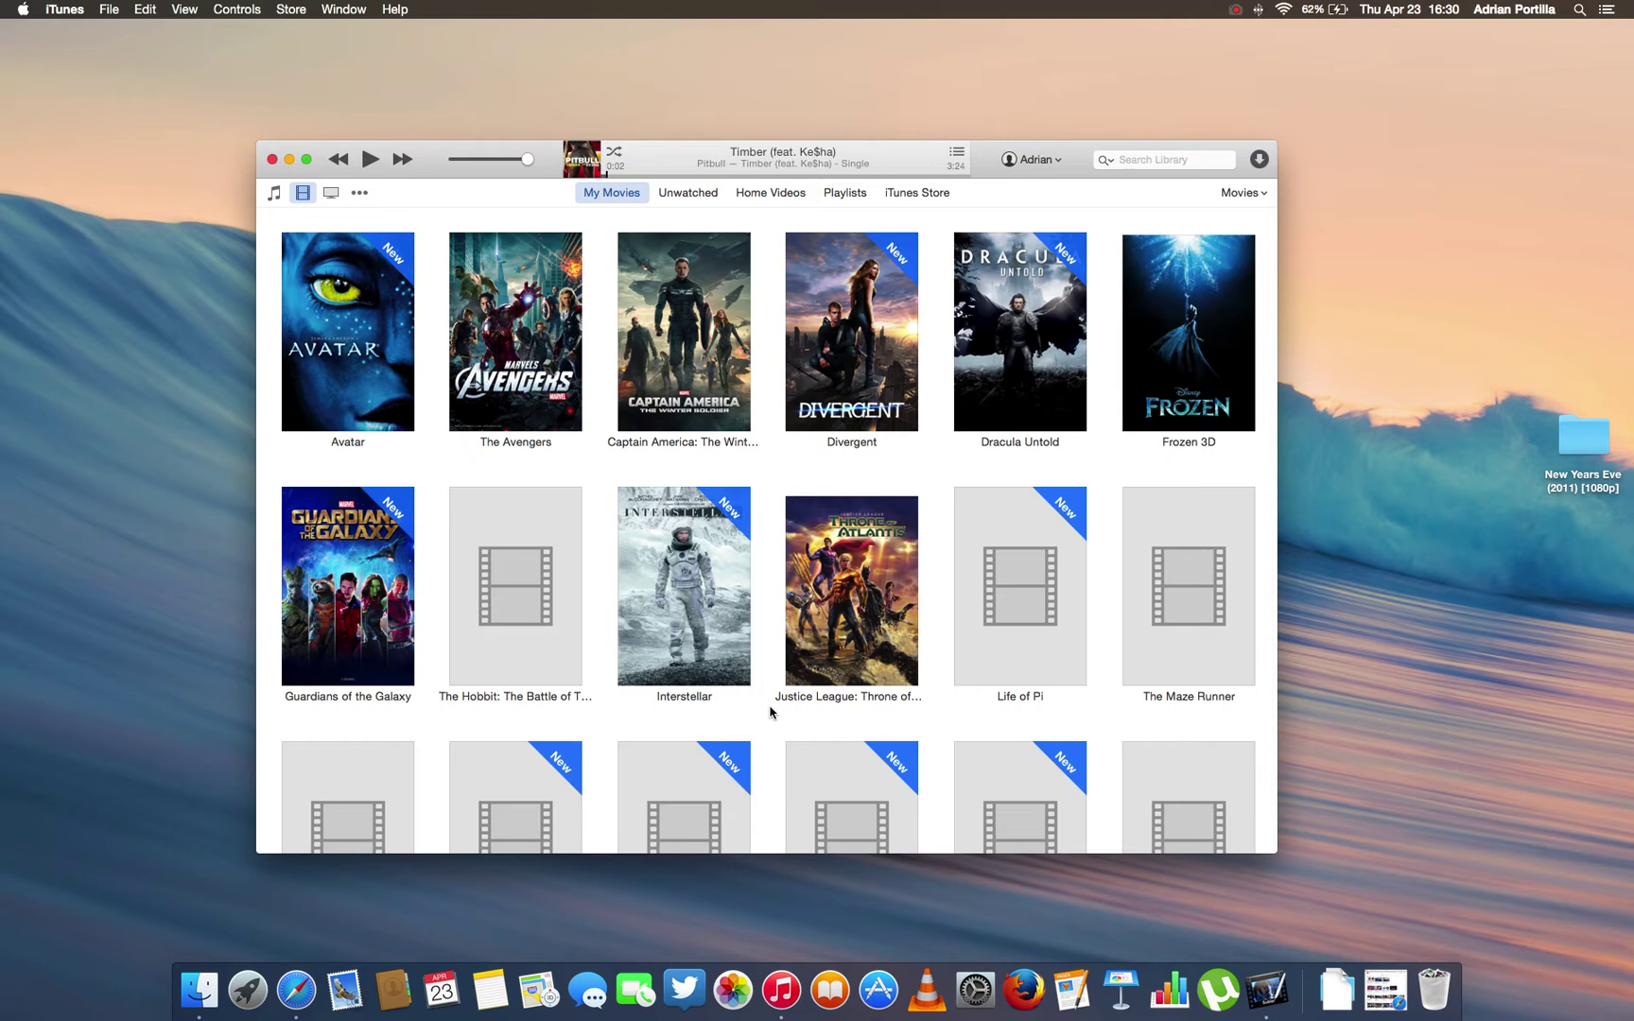
{"action": "scroll", "coordinate": [771, 711], "scroll_direction": "down", "scroll_amount": 8}
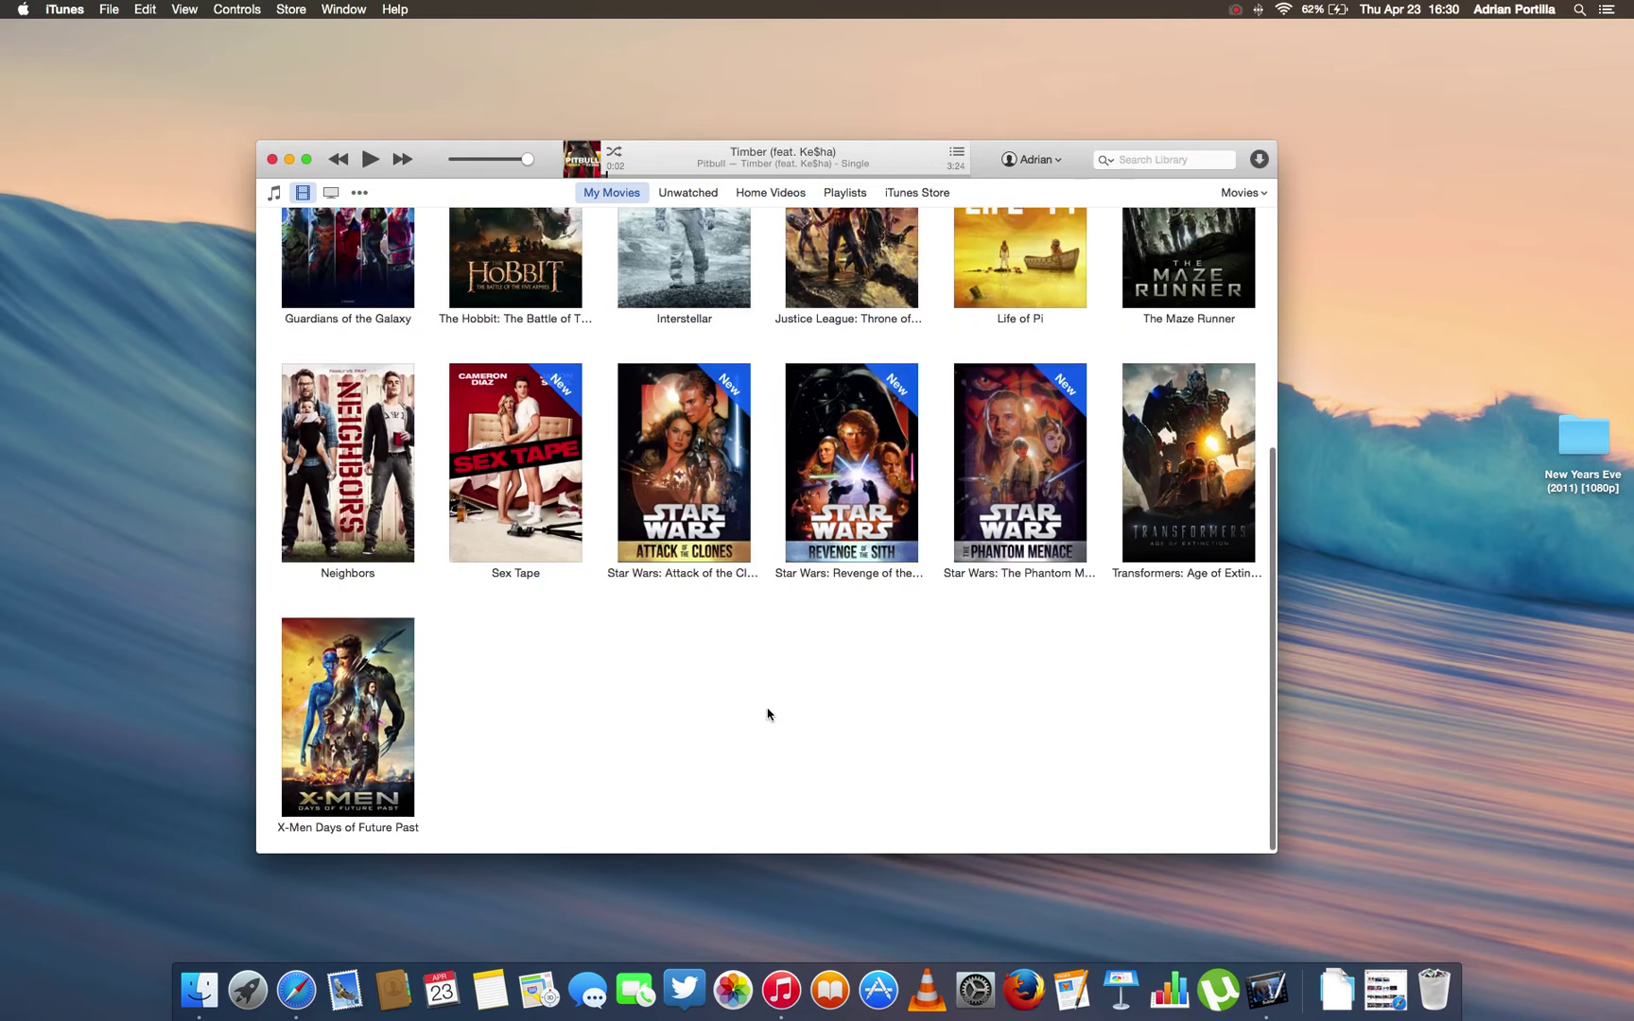
{"action": "scroll", "coordinate": [768, 714], "scroll_direction": "up", "scroll_amount": 8}
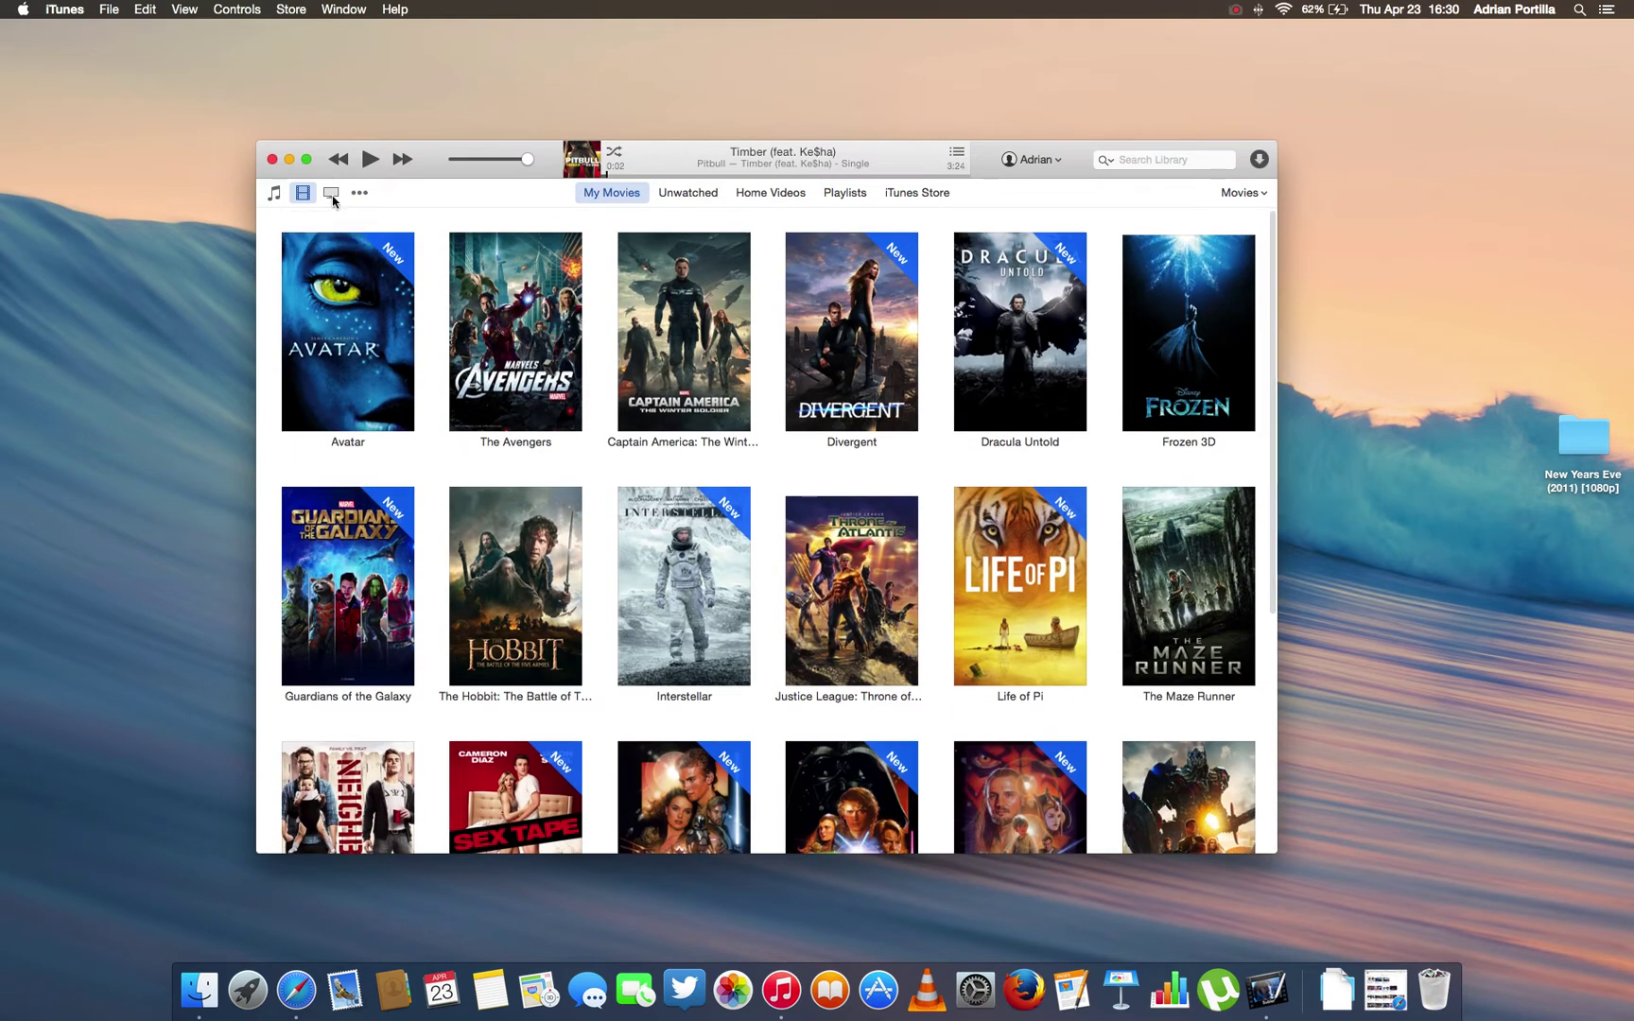
{"action": "left_click", "coordinate": [330, 192]}
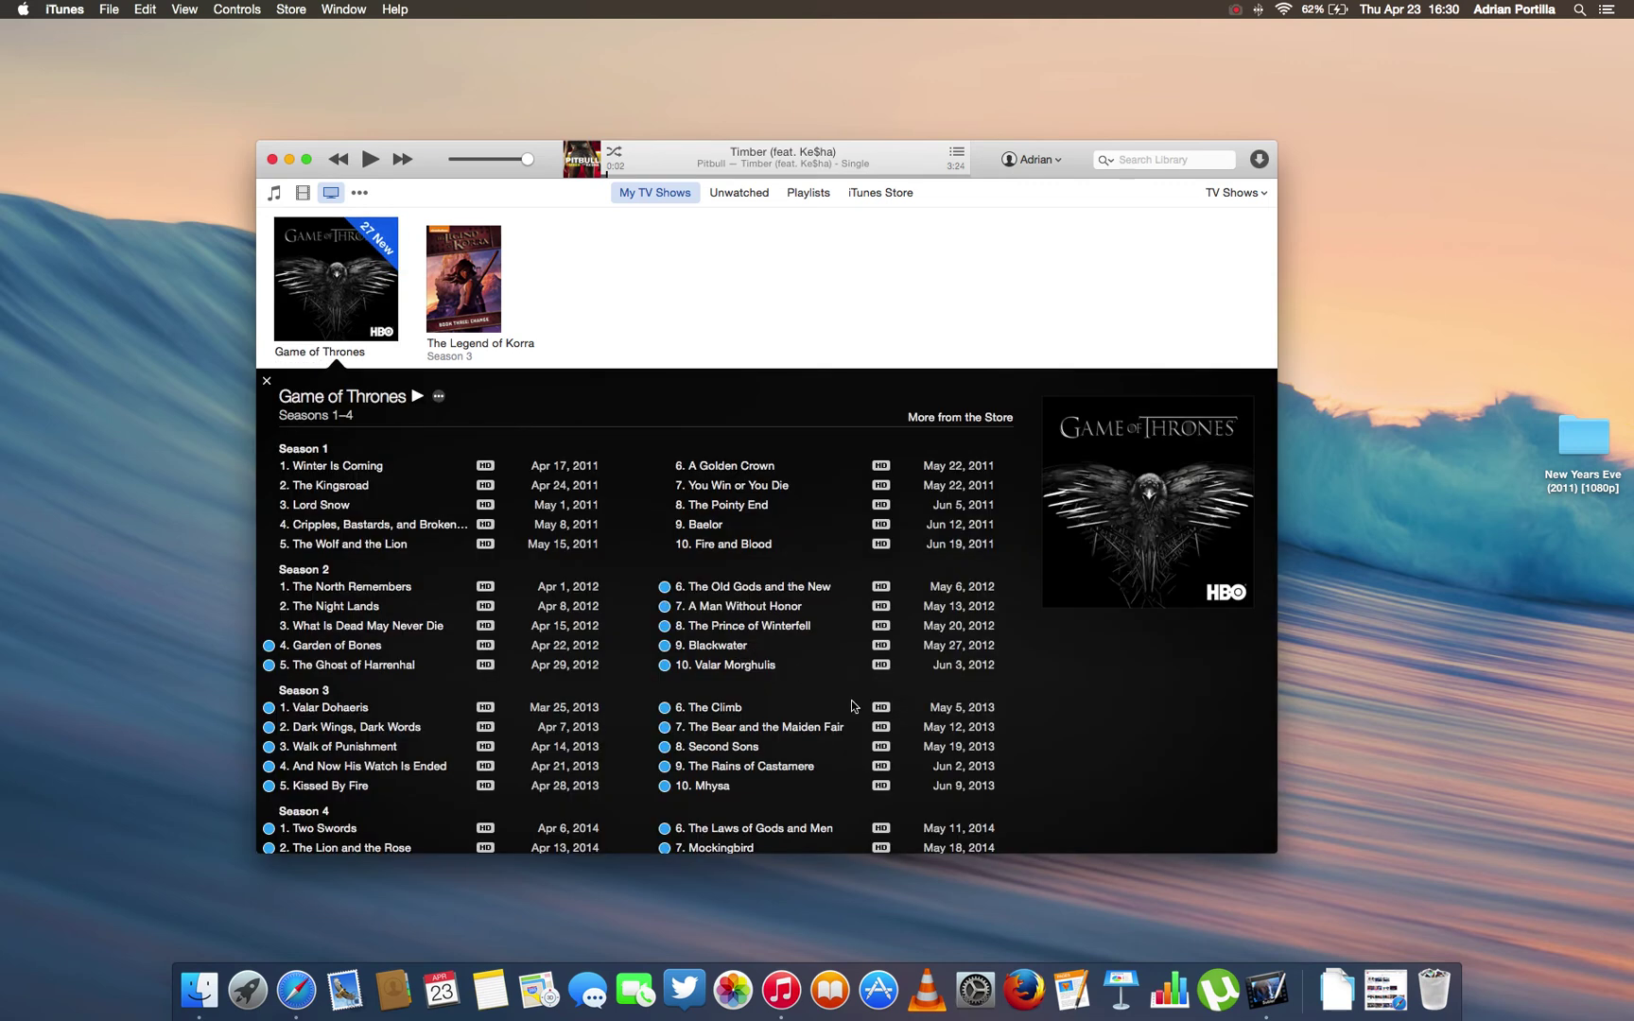
{"action": "key", "text": "Escape"}
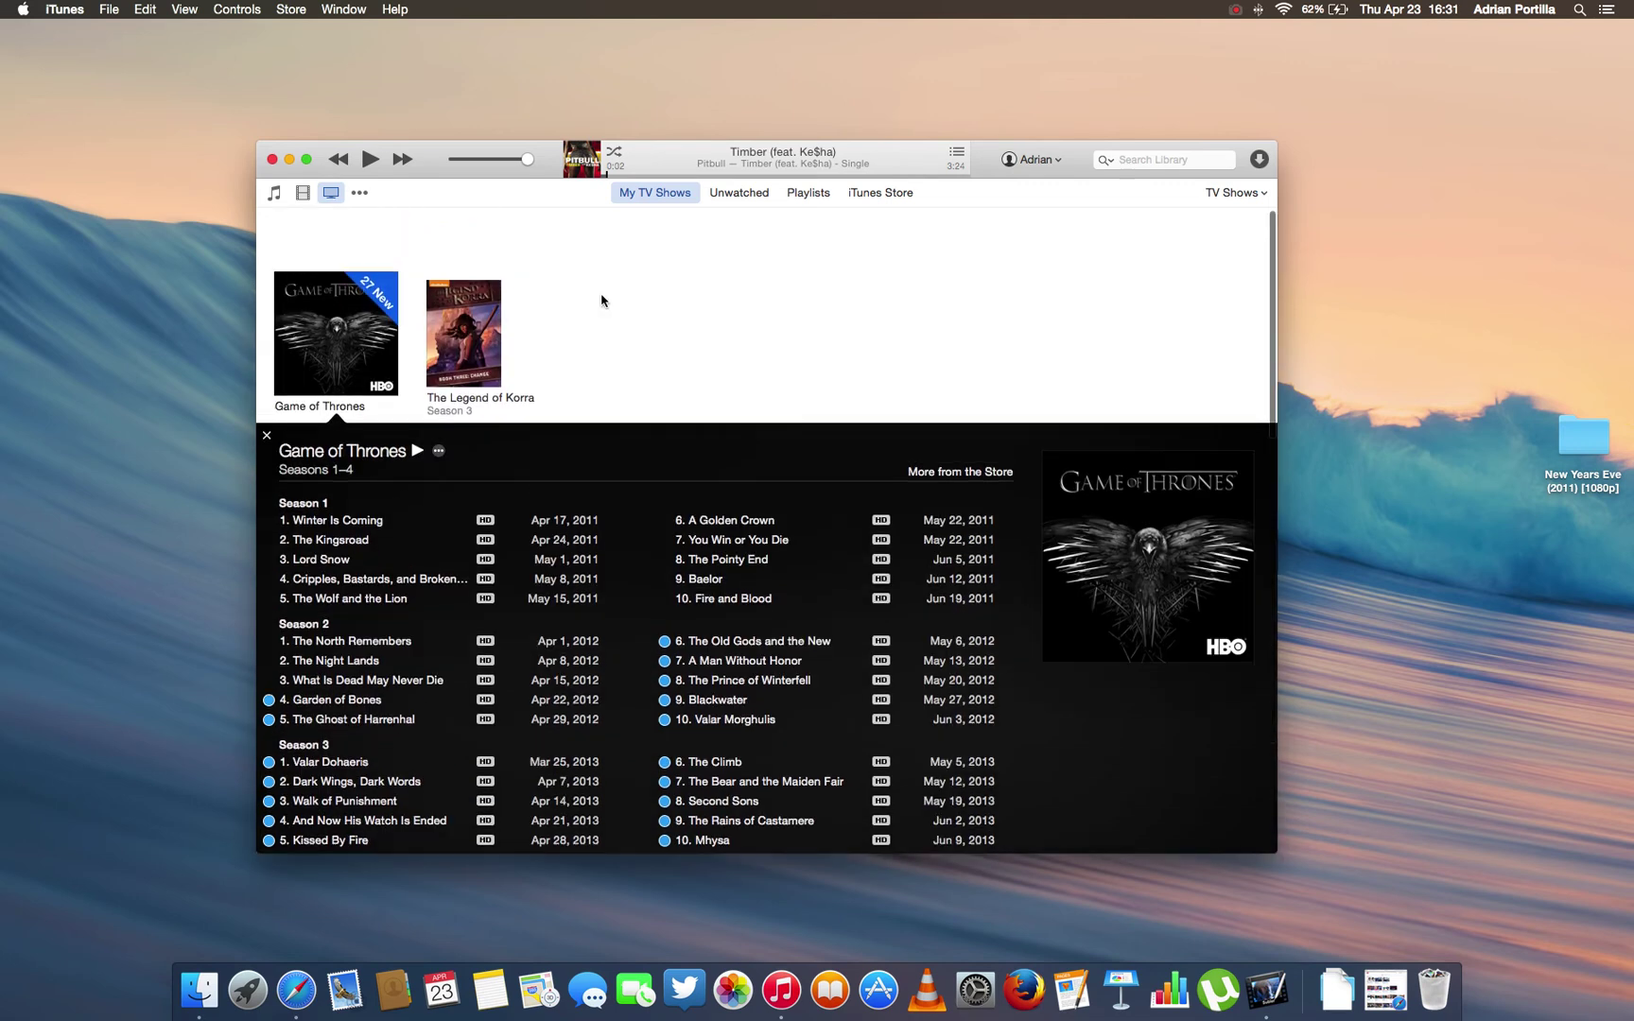
{"action": "left_click", "coordinate": [302, 193]}
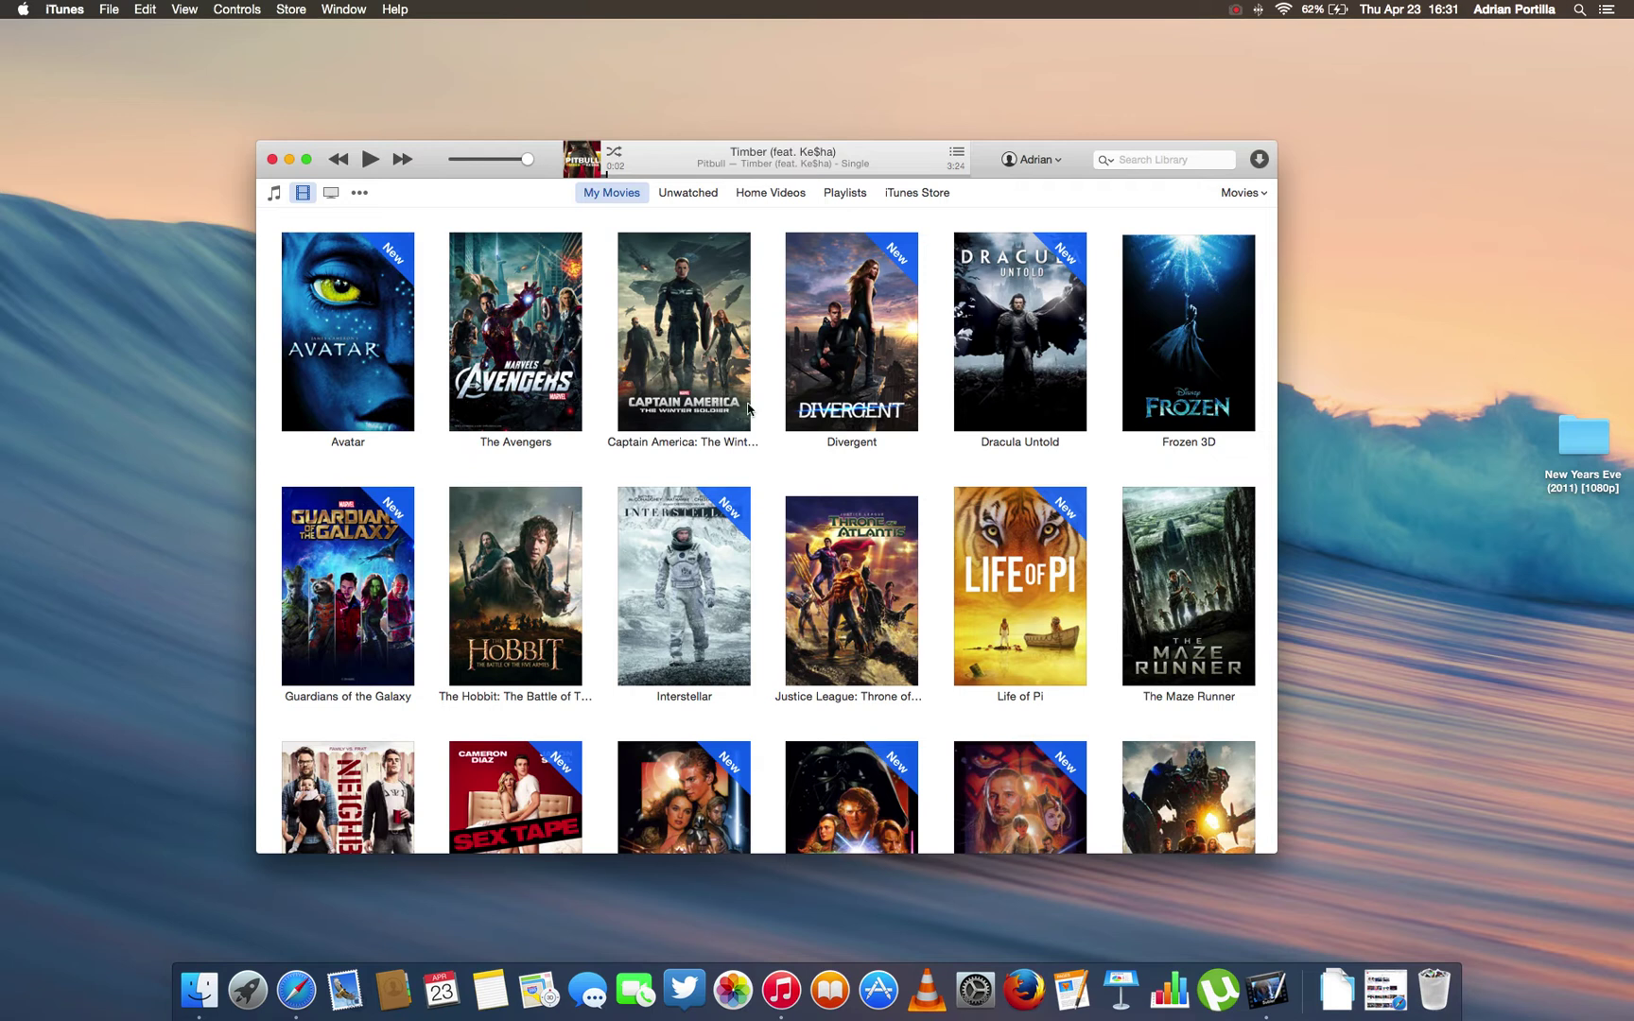
Step: Minimize iTunes, open the New Years Eve (2011) [1080p] folder and rename the video to New Year's Eve.mp4
{"action": "left_click", "coordinate": [291, 159]}
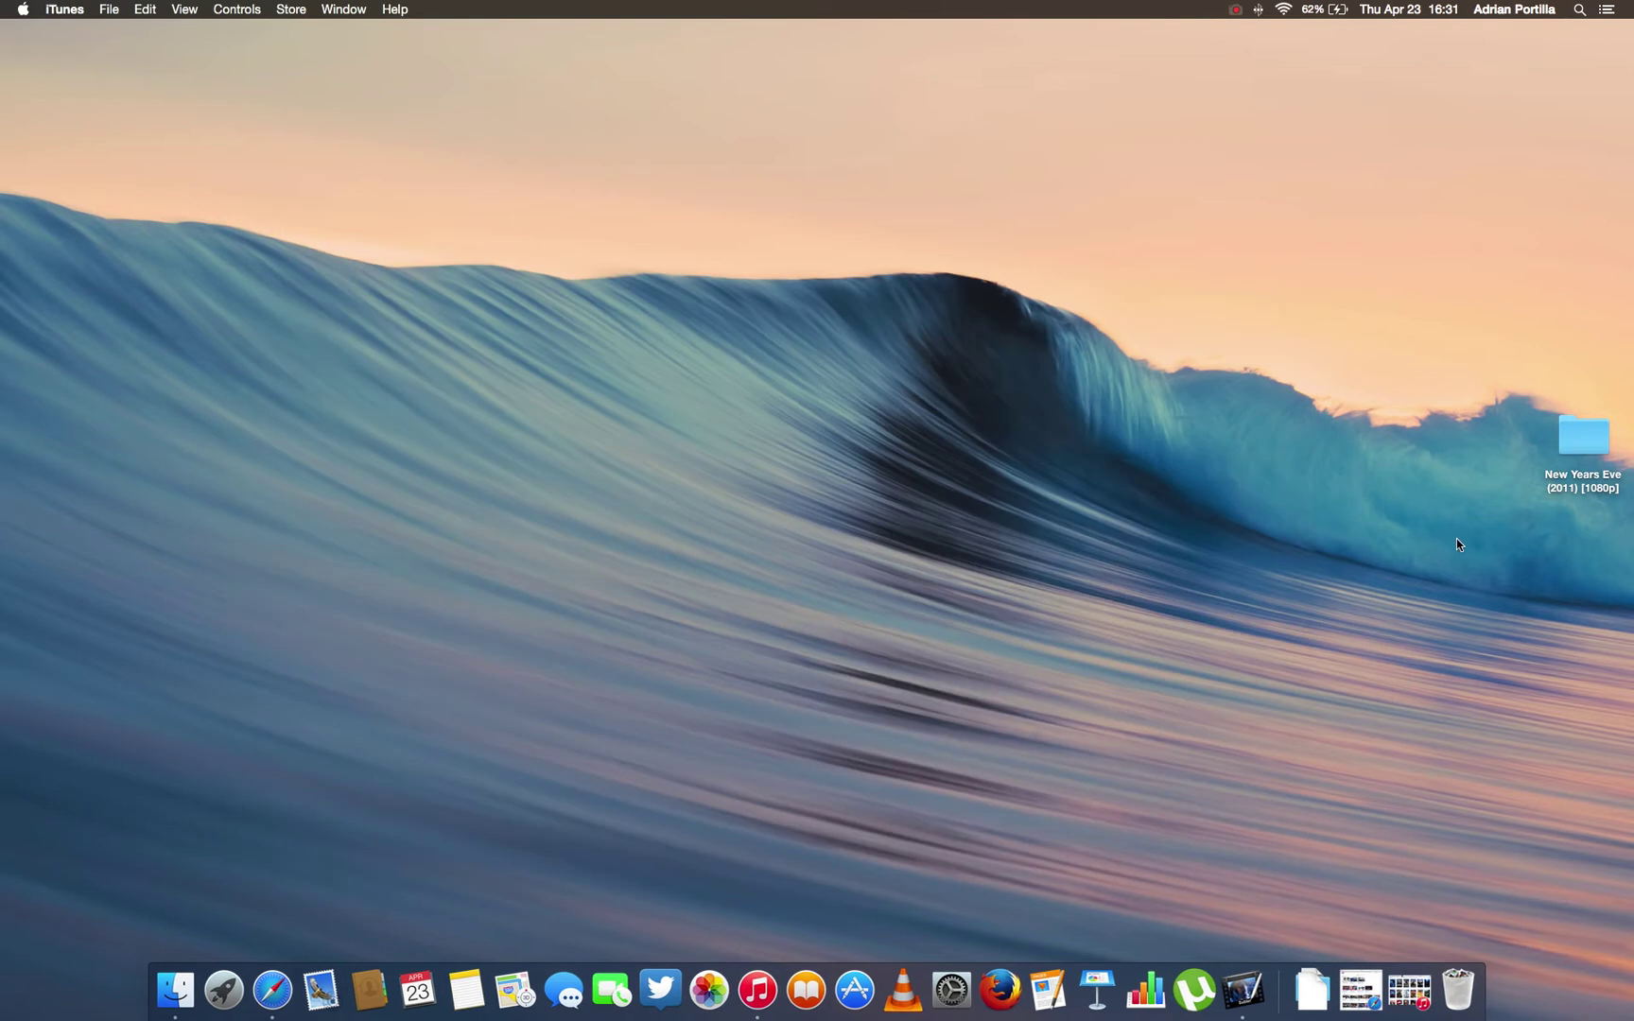
{"action": "double_click", "coordinate": [1582, 438]}
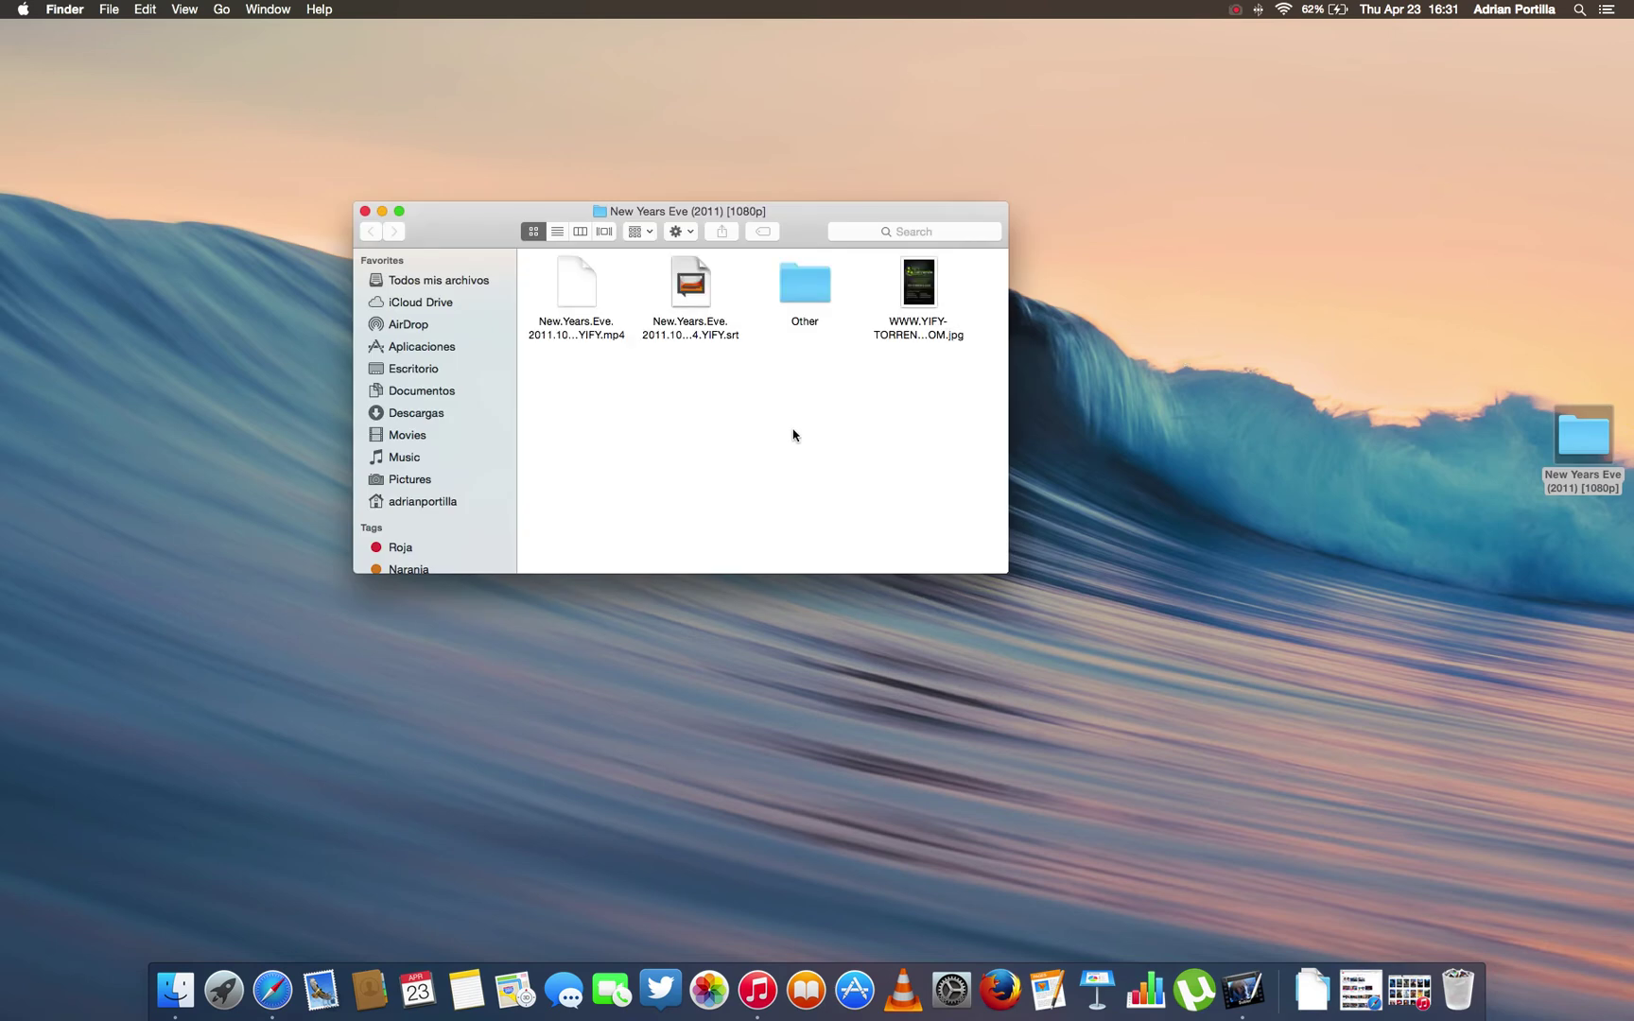
{"action": "left_click", "coordinate": [592, 336]}
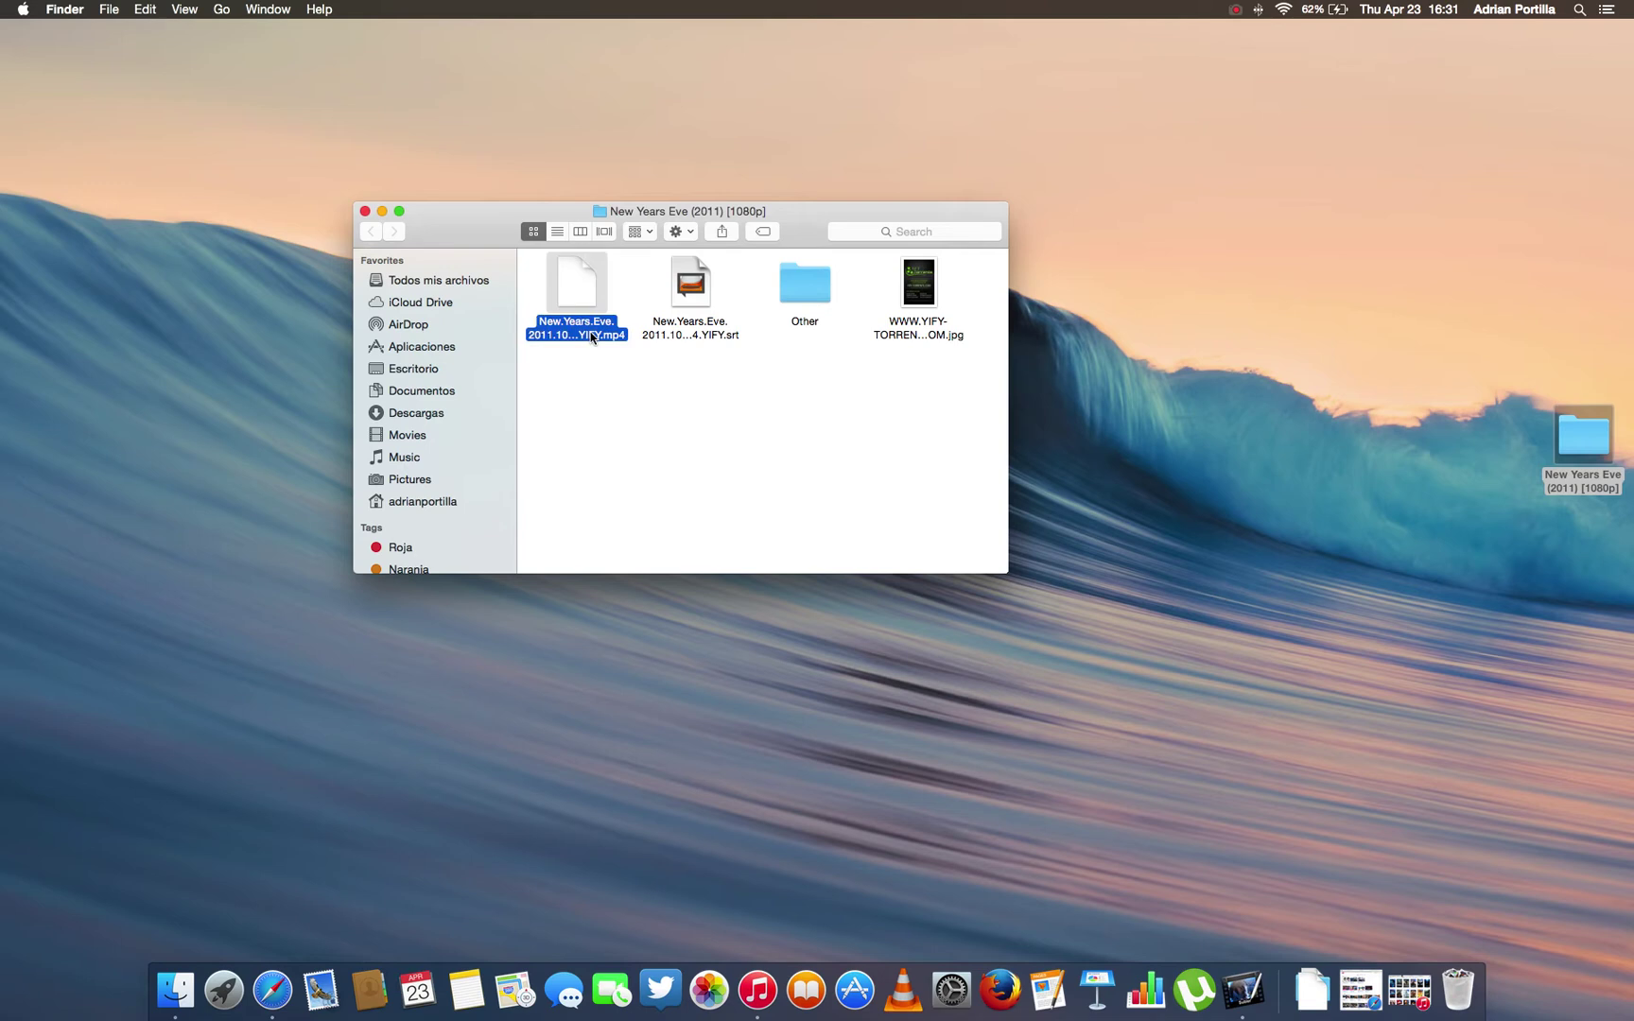
{"action": "right_click", "coordinate": [592, 337]}
{"action": "key", "text": "Escape"}
{"action": "key", "text": "Return"}
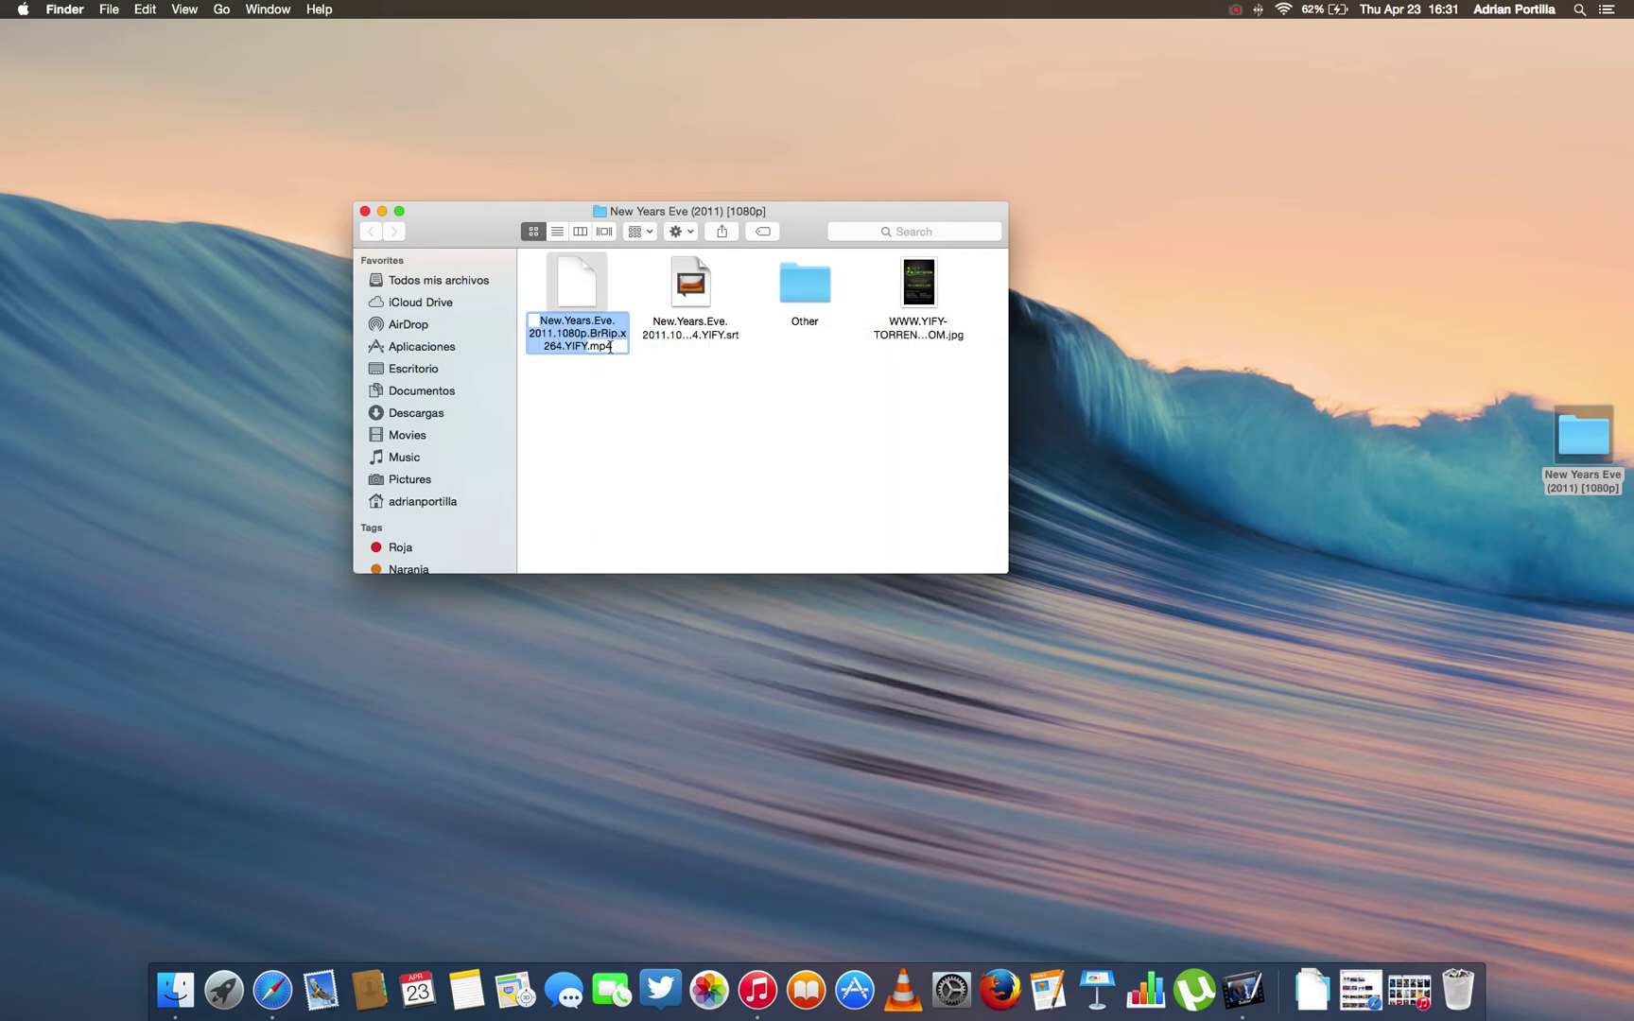
{"action": "type", "text": "New Y"}
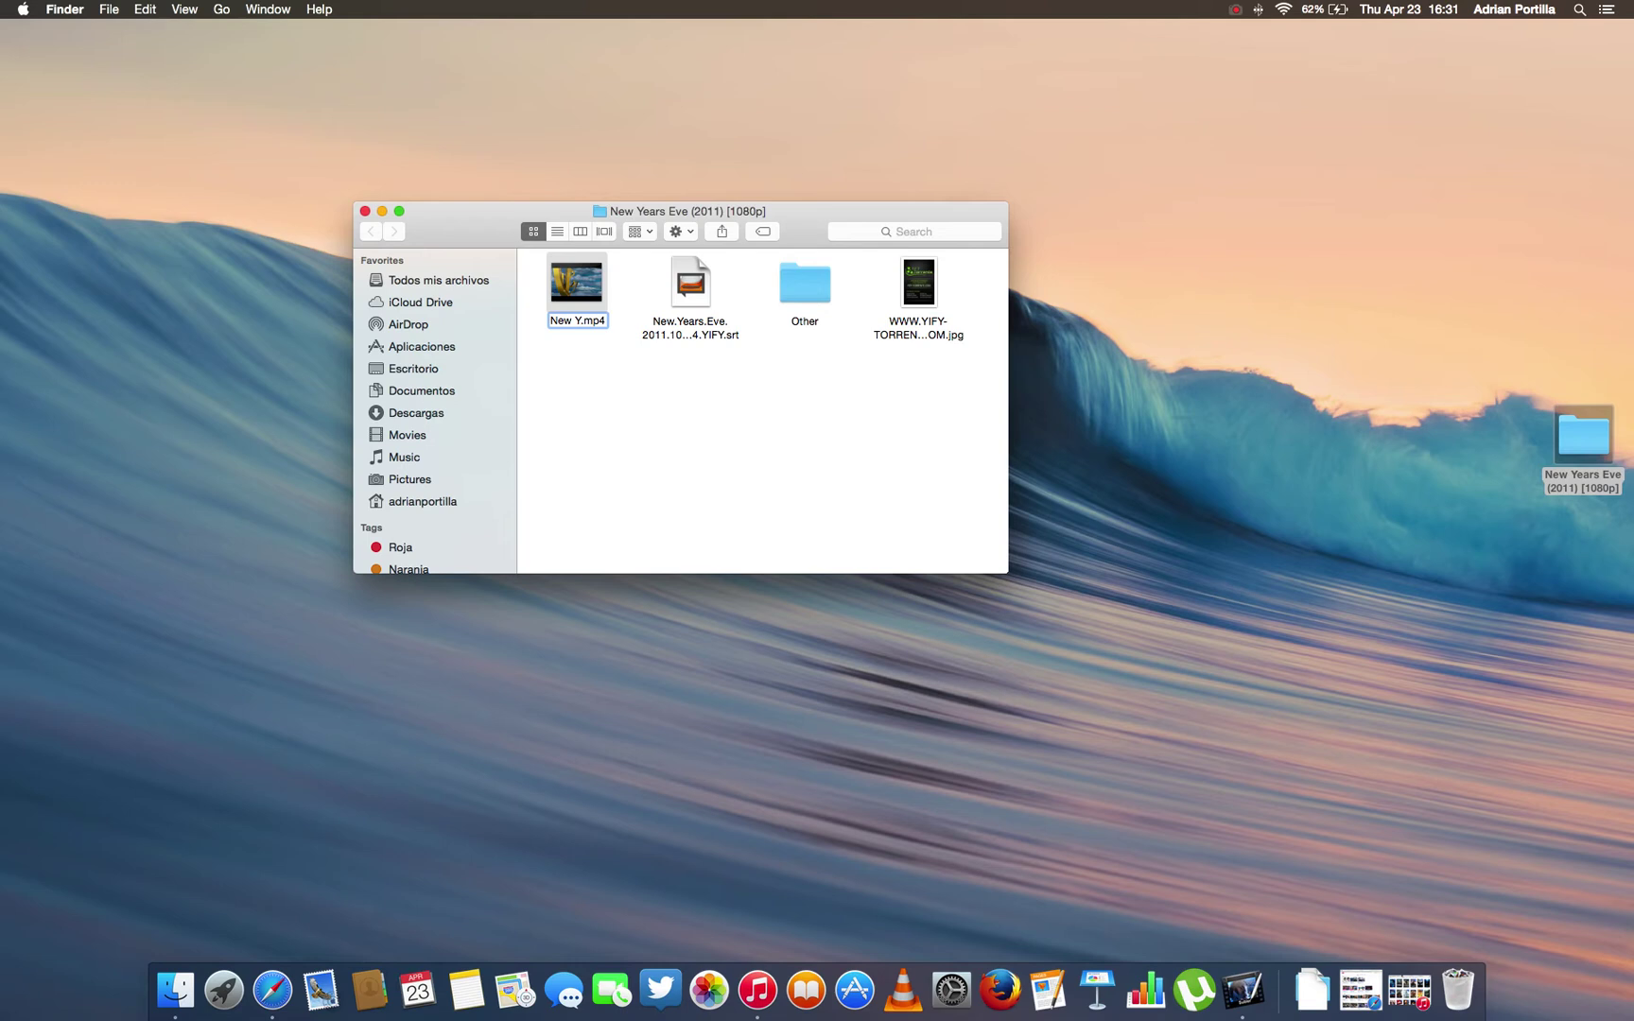
{"action": "type", "text": "ear's "}
{"action": "type", "text": "Eve 2011"}
{"action": "key", "text": "Escape"}
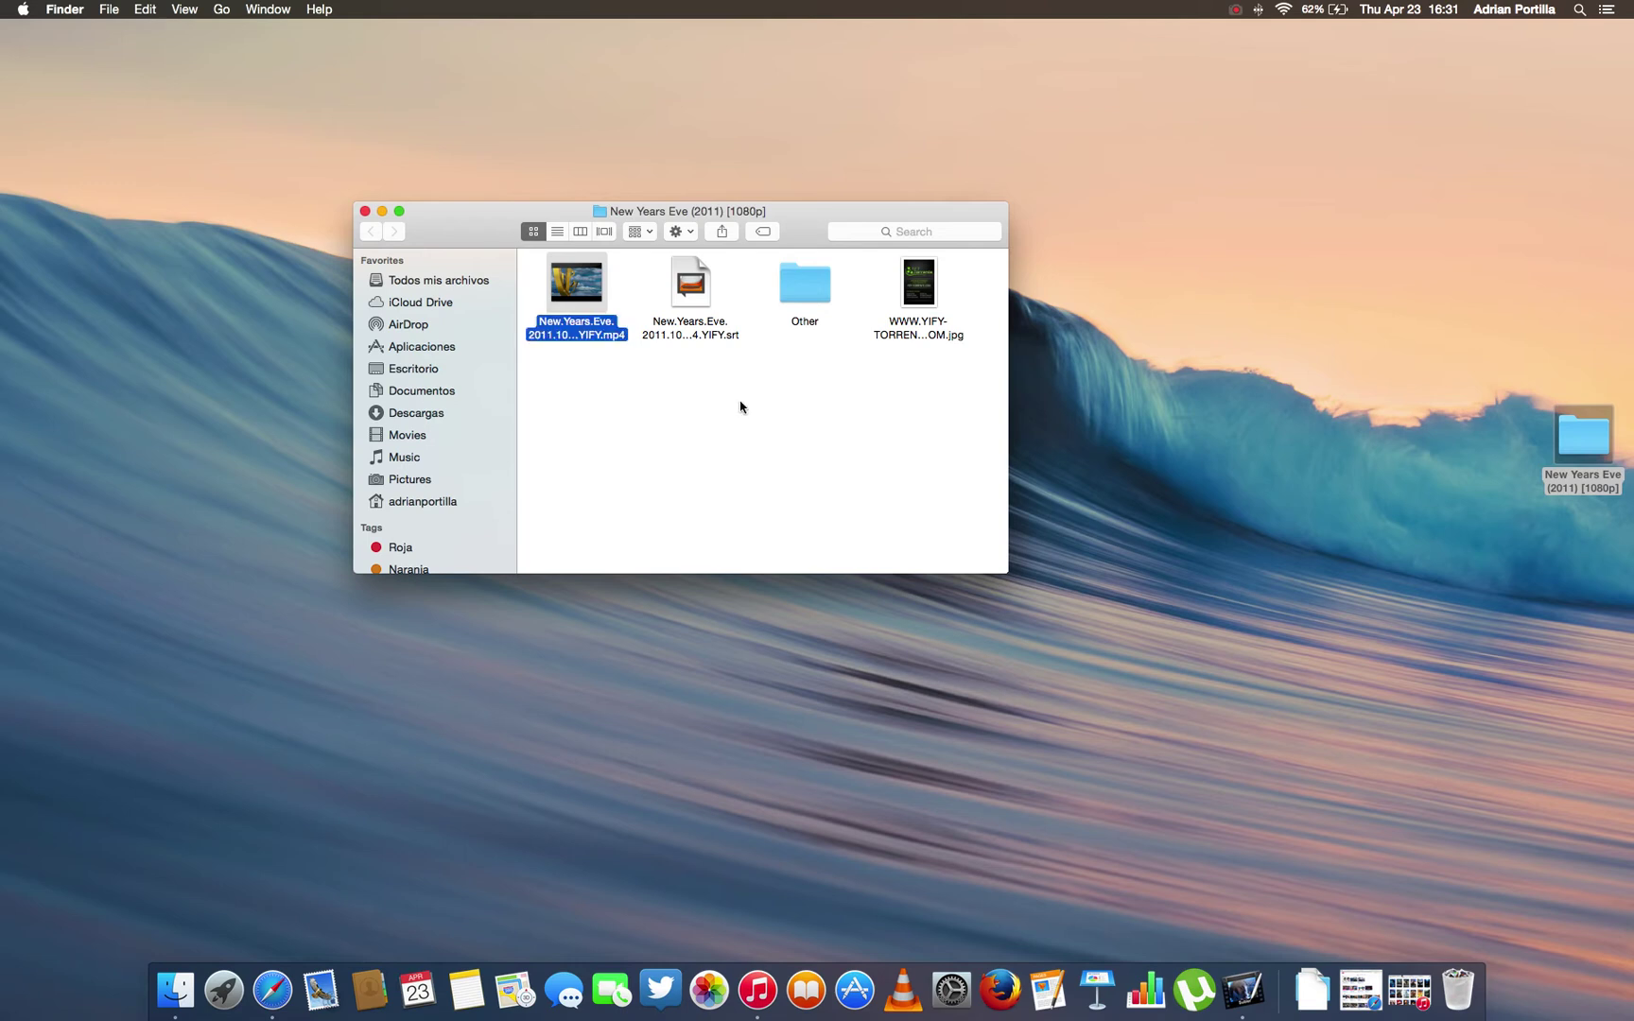
Step: Rename the subtitle file to English.srt
{"action": "left_click", "coordinate": [720, 337]}
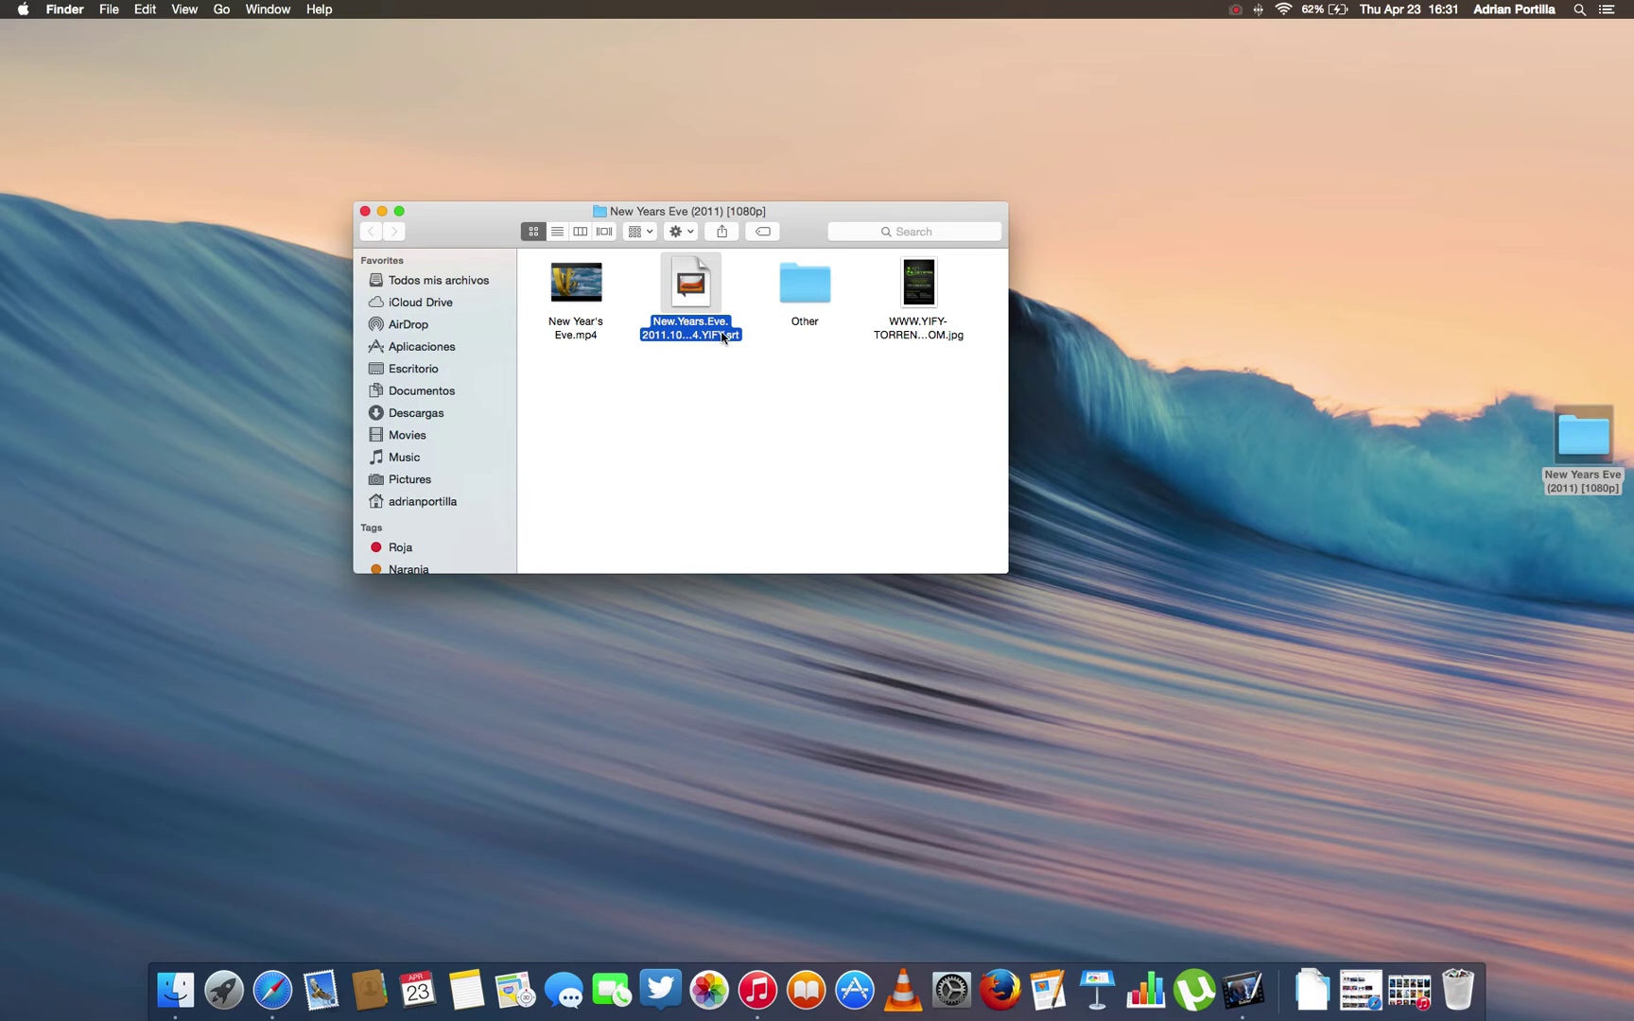
{"action": "left_click", "coordinate": [721, 335]}
{"action": "type", "text": "English"}
{"action": "key", "text": "Return"}
{"action": "left_click", "coordinate": [696, 390]}
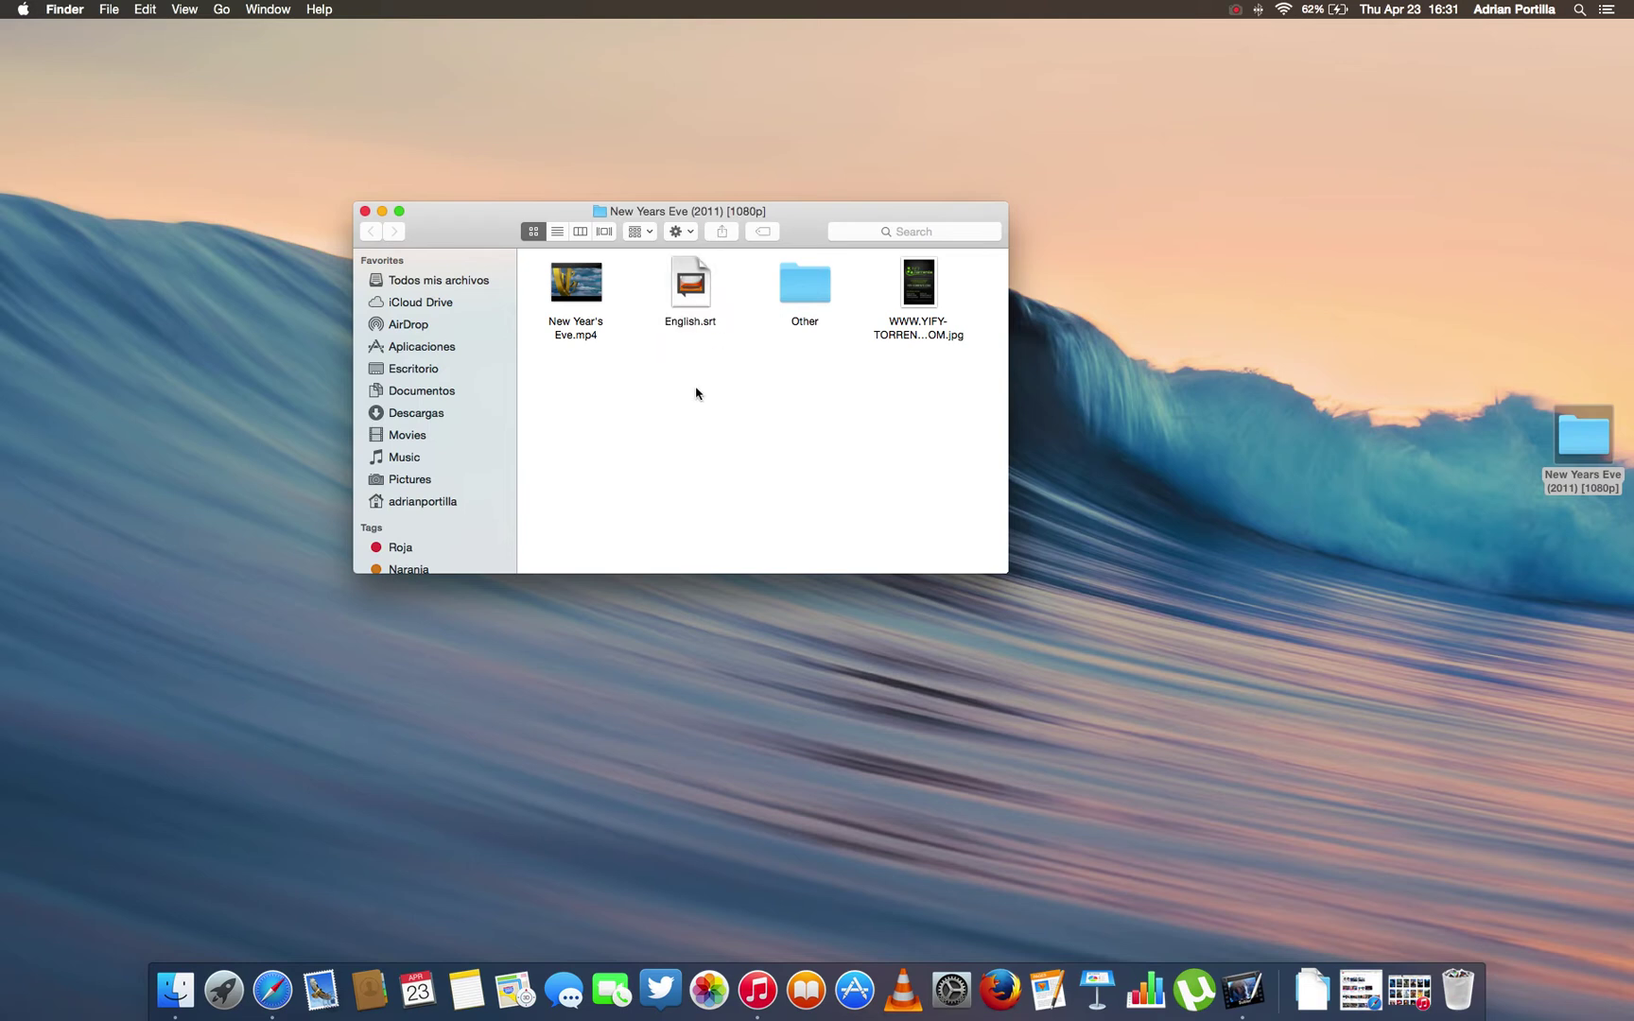
Step: Open New Year's Eve.mp4 in Subler from Finder's Open With menu
{"action": "right_click", "coordinate": [591, 297]}
{"action": "mouse_move", "coordinate": [777, 317]}
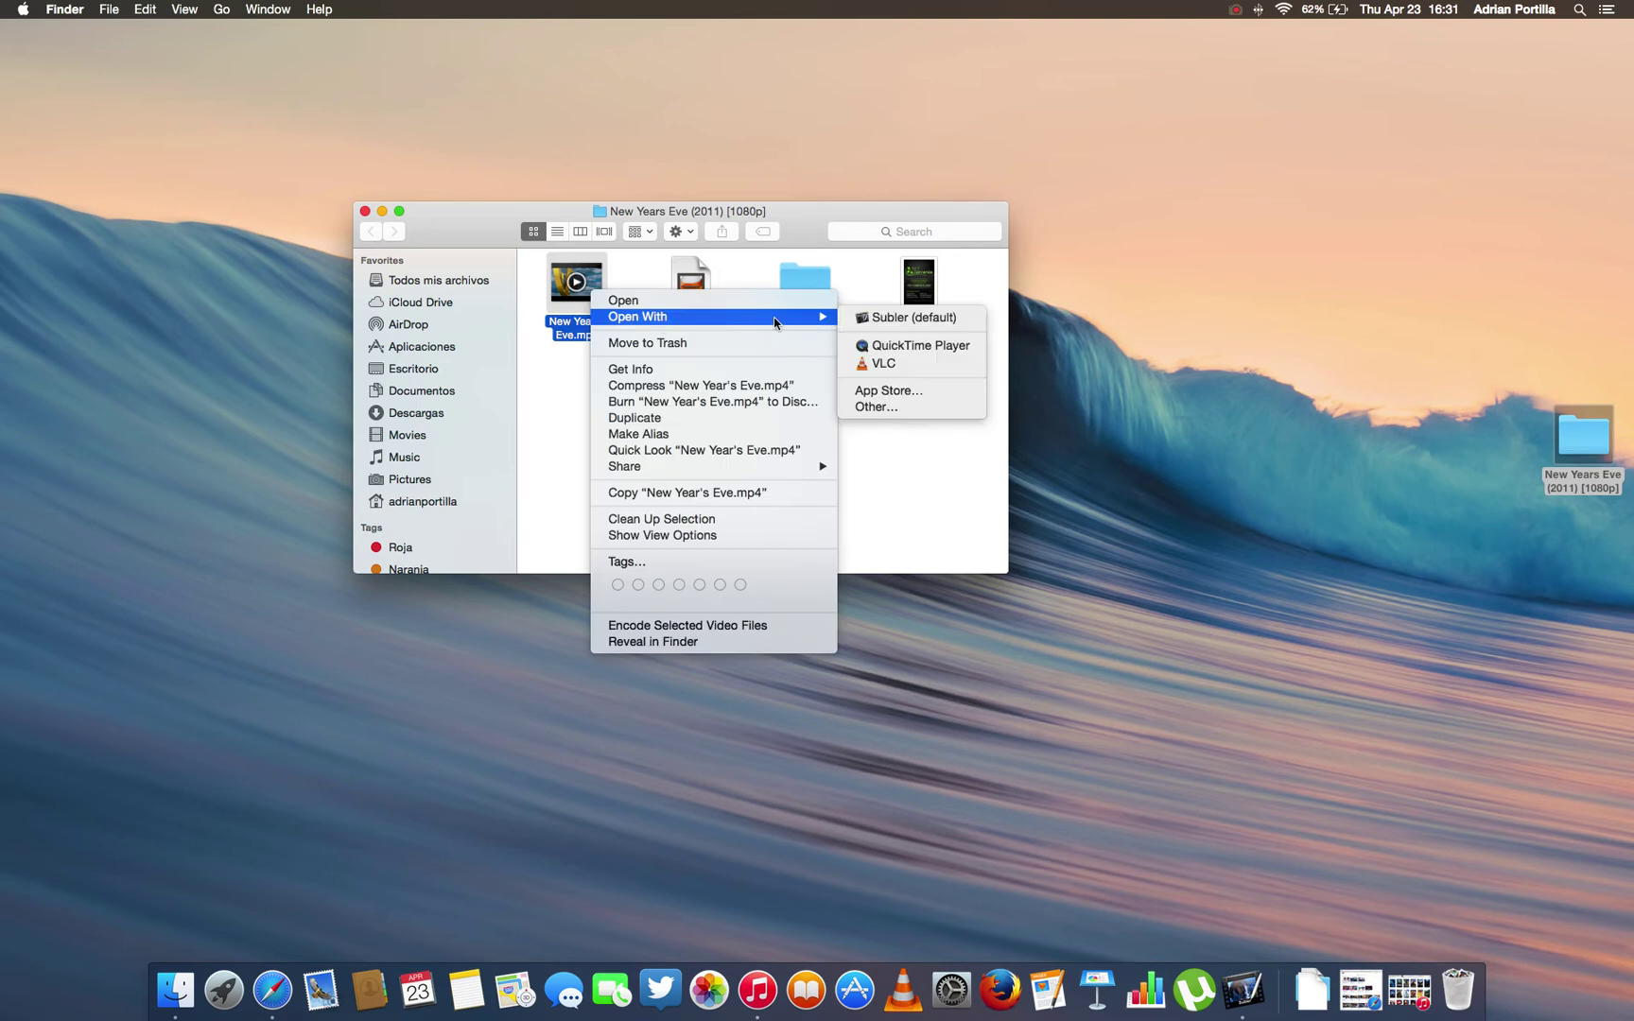
{"action": "left_click", "coordinate": [893, 318]}
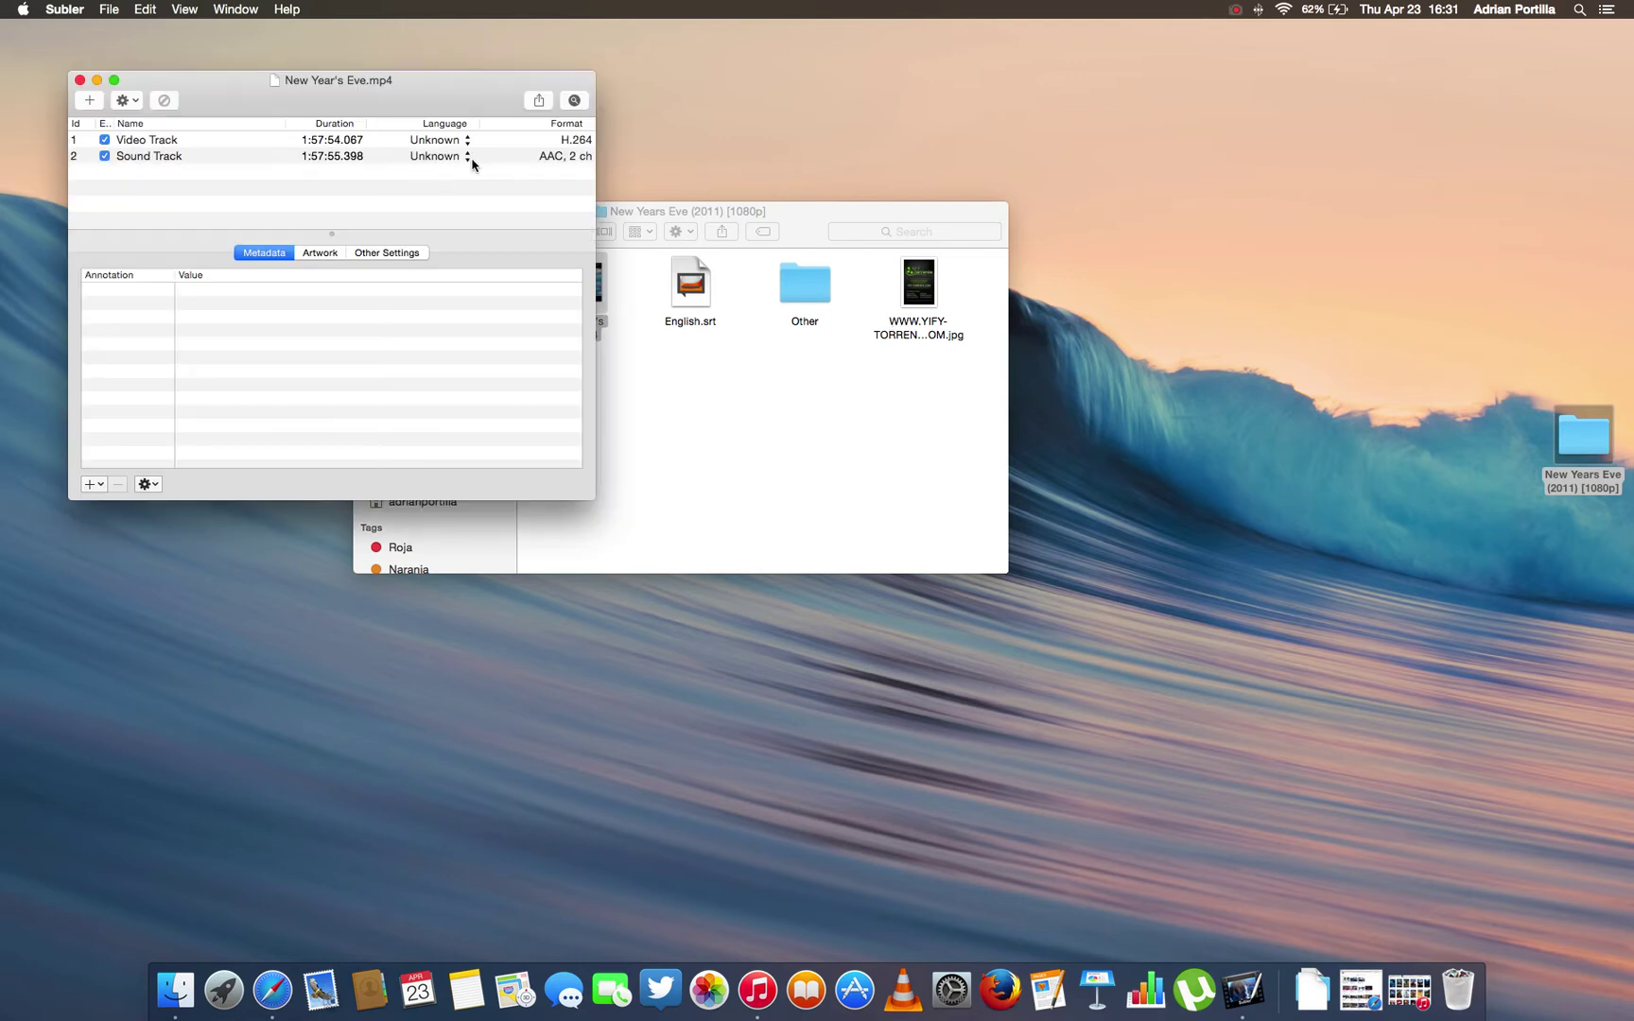
Step: Set both the video track and sound track languages to English
{"action": "left_click", "coordinate": [466, 139]}
{"action": "left_click", "coordinate": [459, 168]}
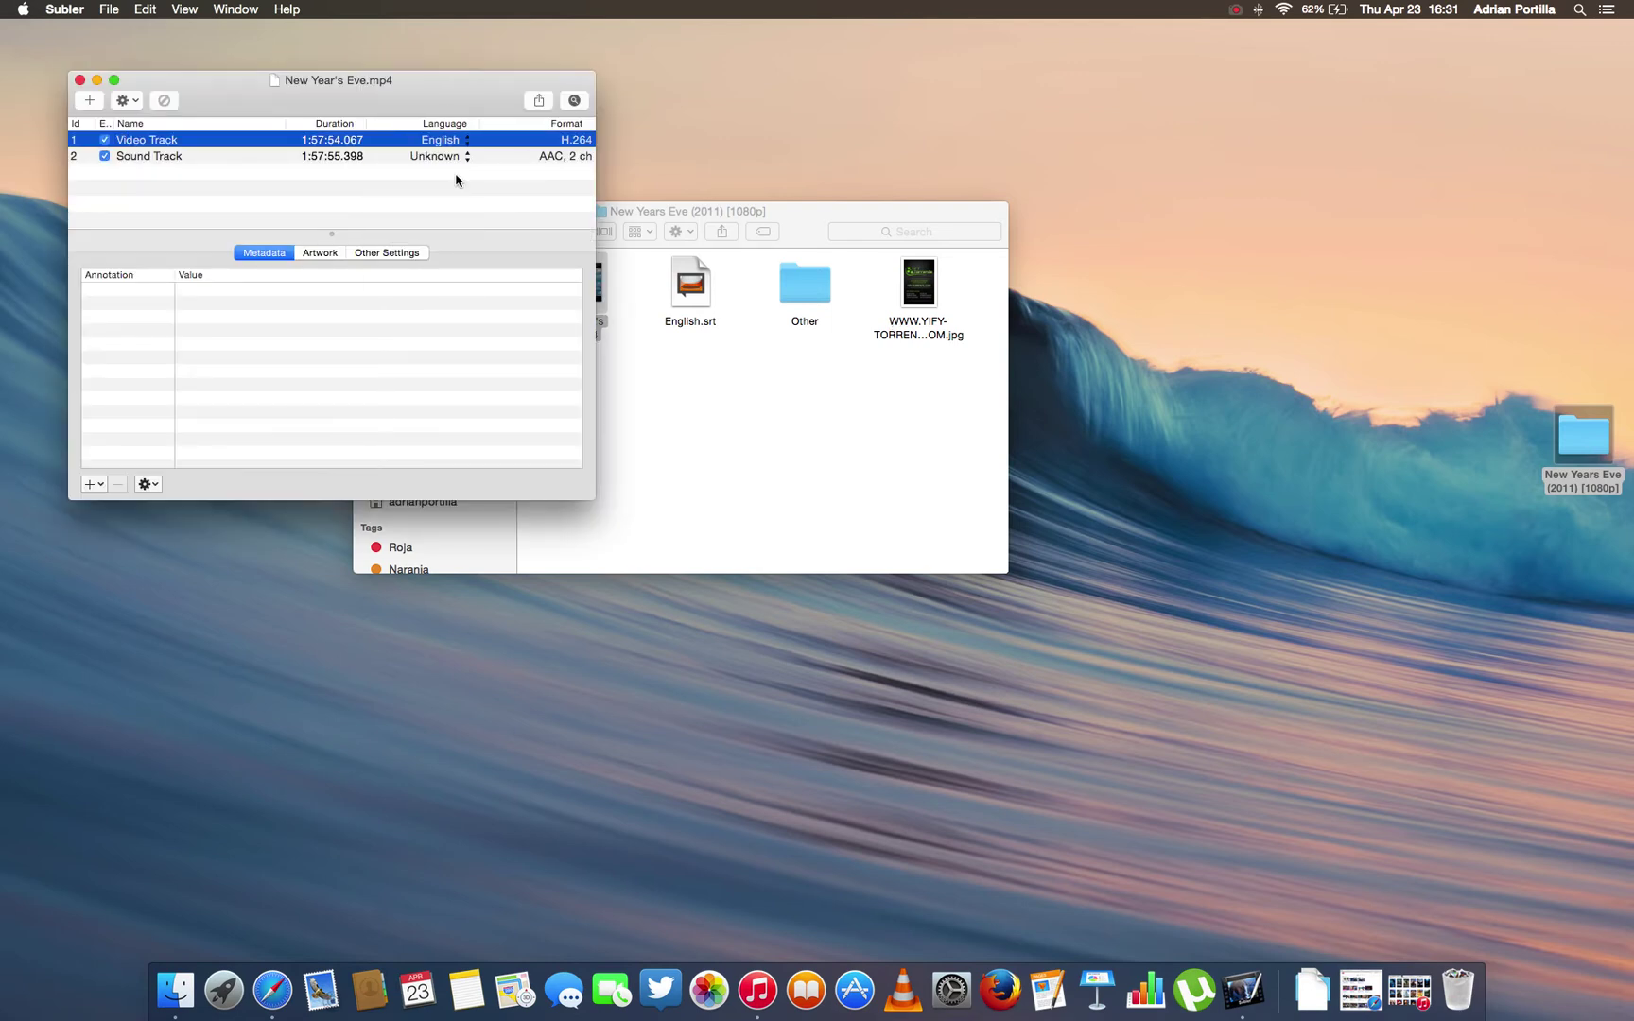
{"action": "left_click", "coordinate": [465, 159]}
{"action": "left_click", "coordinate": [460, 189]}
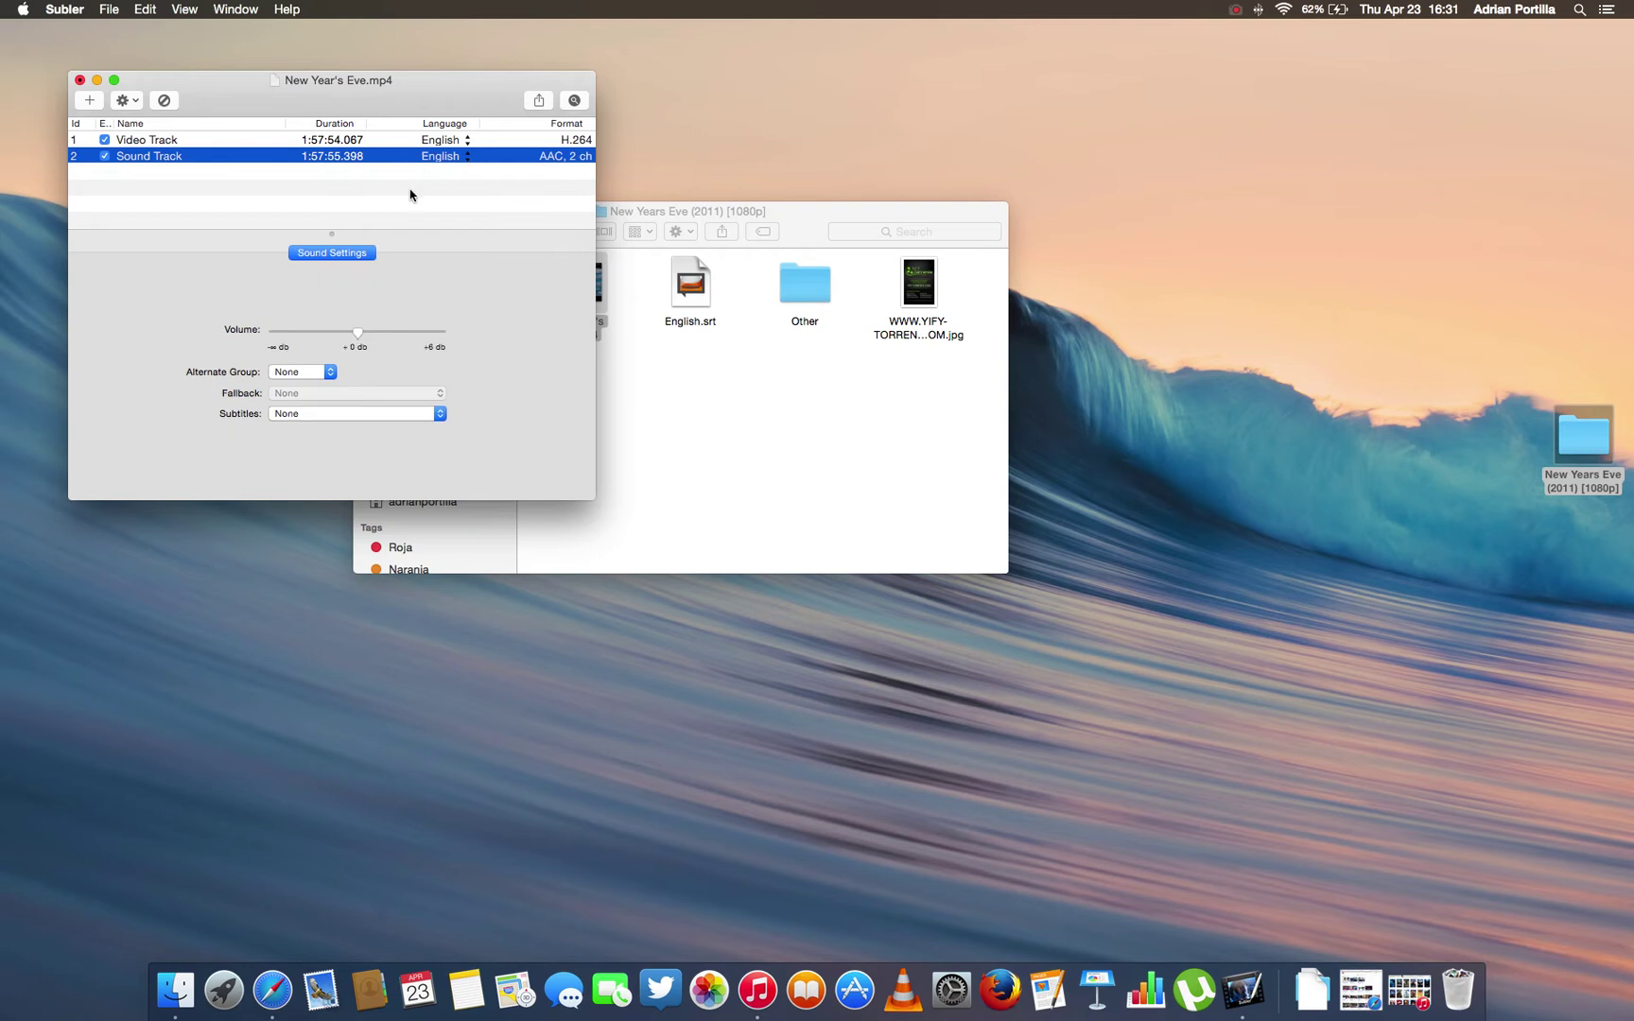
{"action": "left_click", "coordinate": [411, 195]}
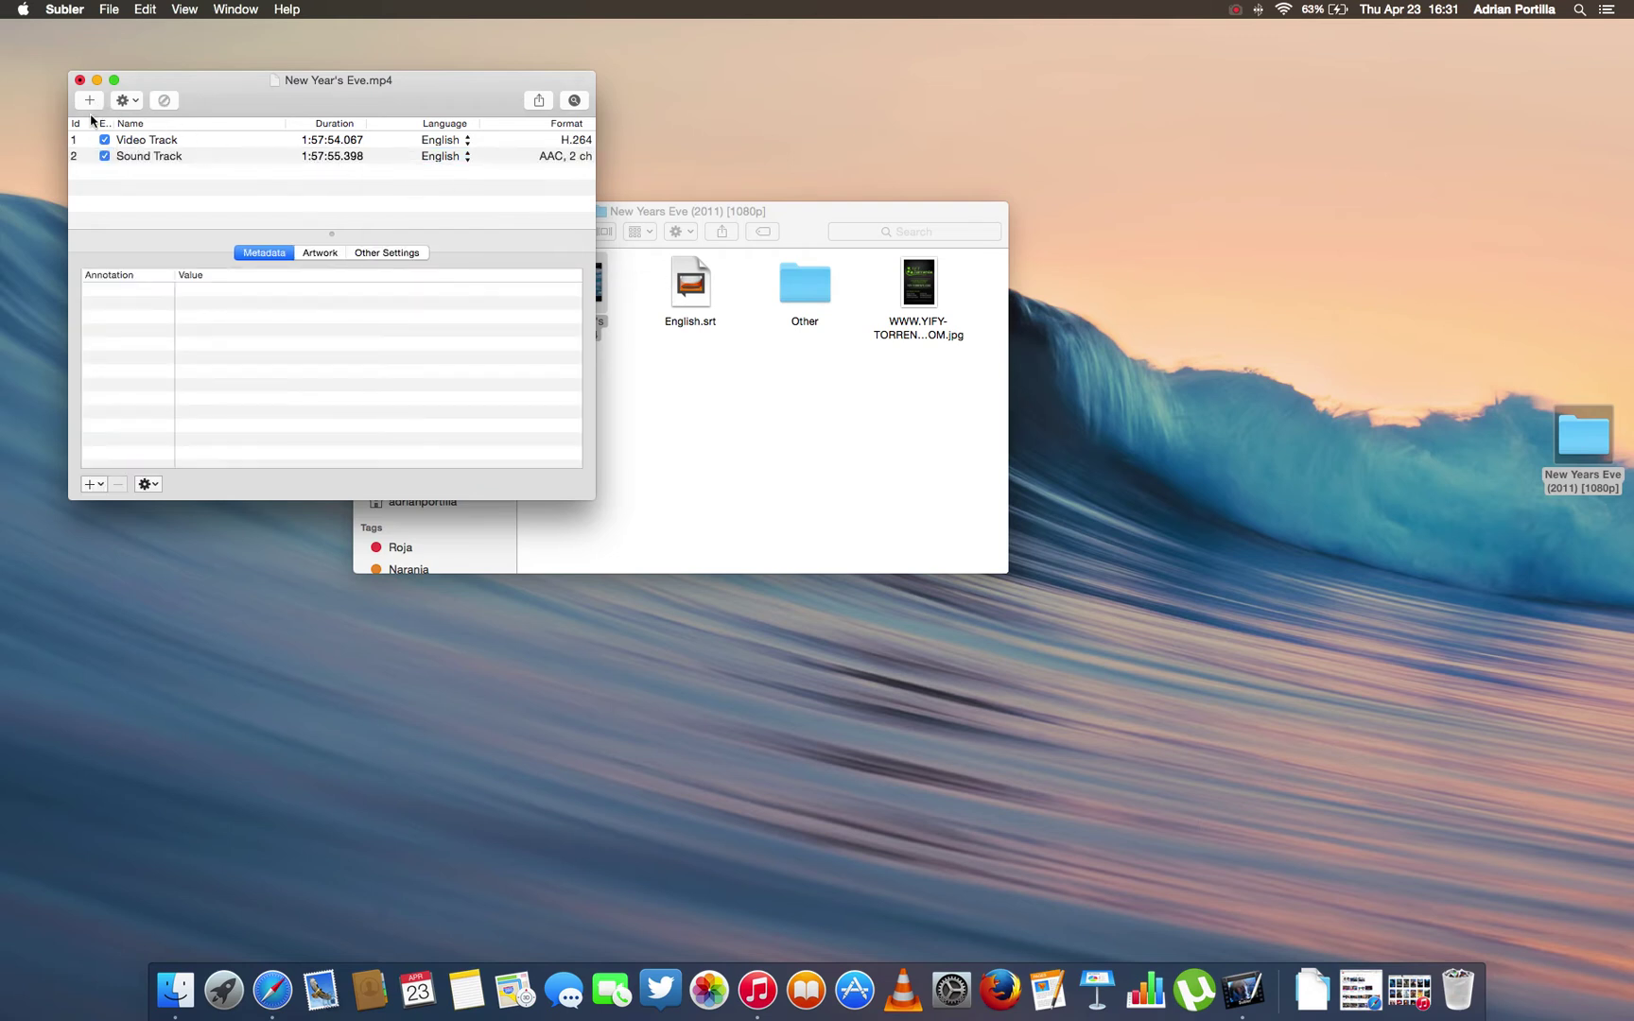
{"action": "left_click", "coordinate": [91, 107]}
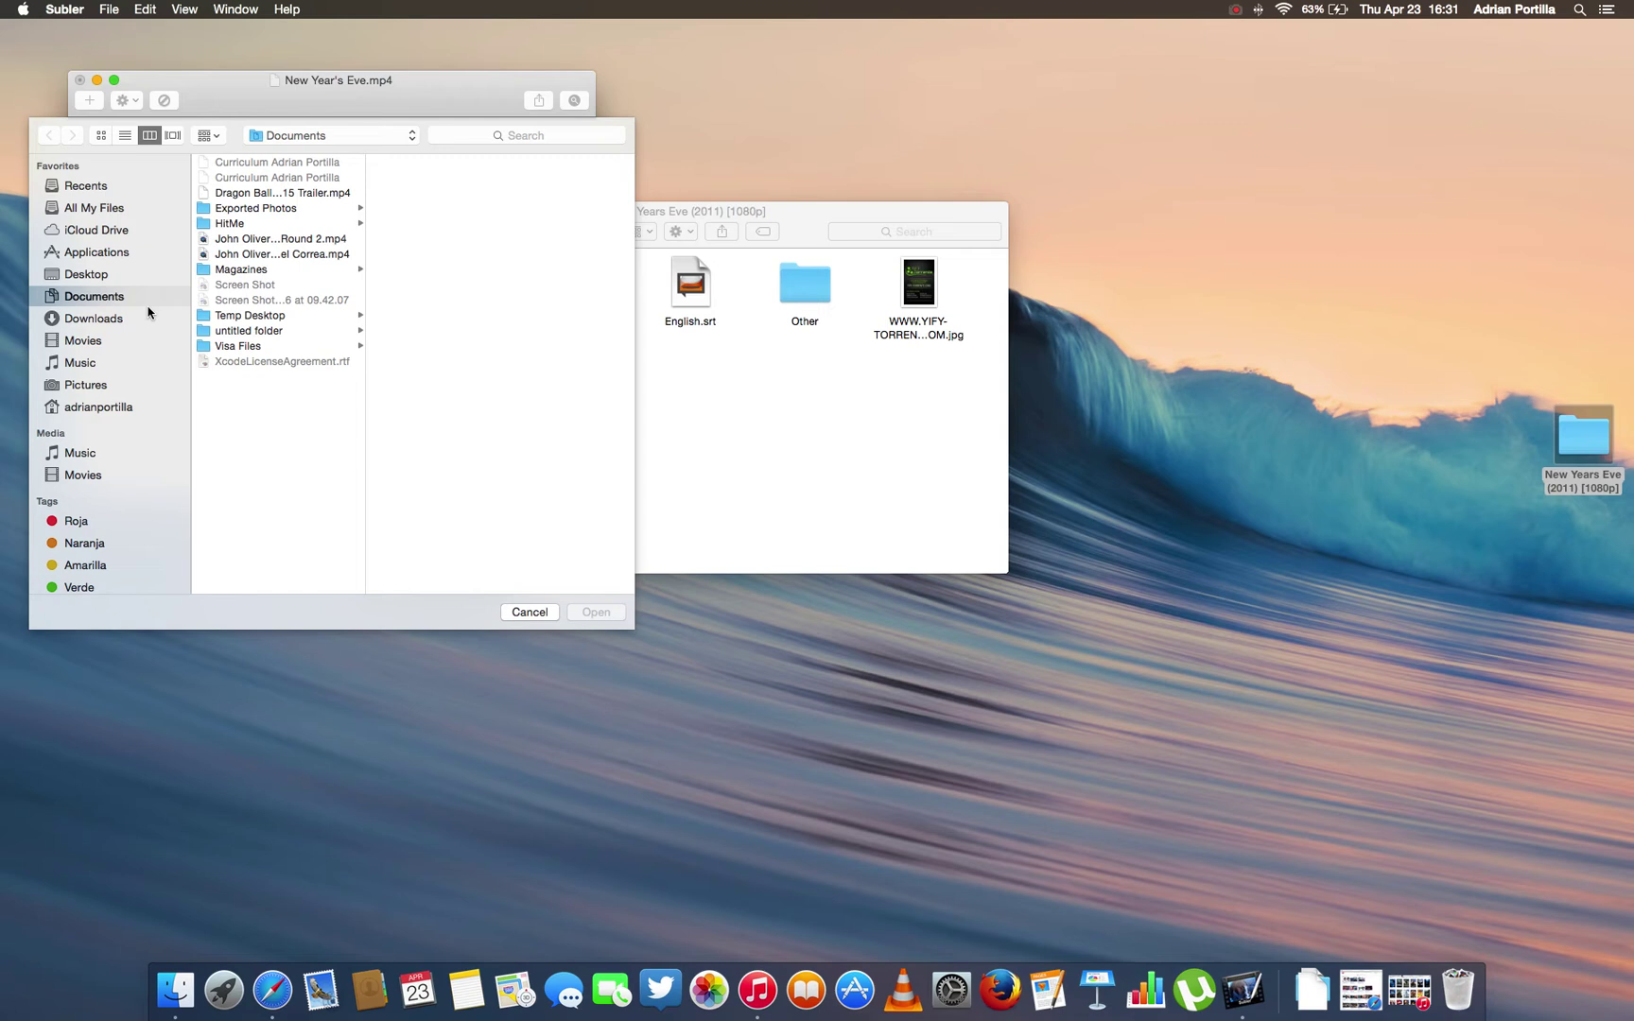
Step: Add English.srt from the Desktop's New Years Eve folder to the movie
{"action": "left_click", "coordinate": [133, 277]}
{"action": "left_click", "coordinate": [357, 165]}
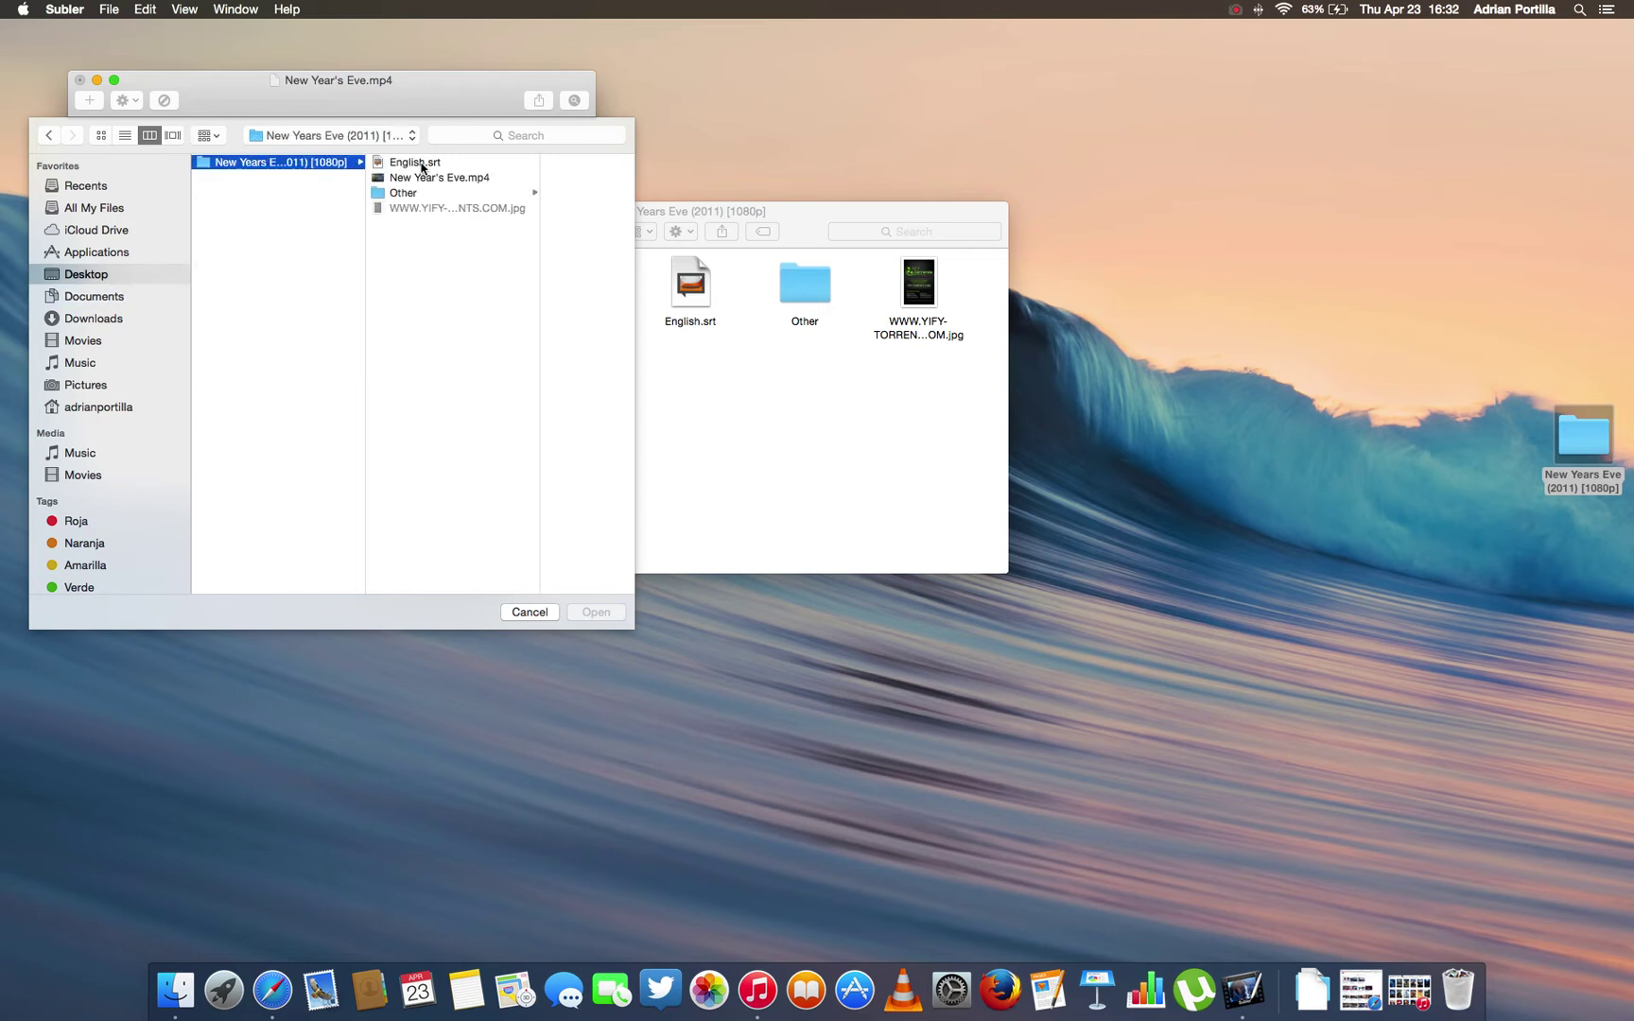
{"action": "left_click", "coordinate": [421, 163]}
{"action": "left_click", "coordinate": [598, 613]}
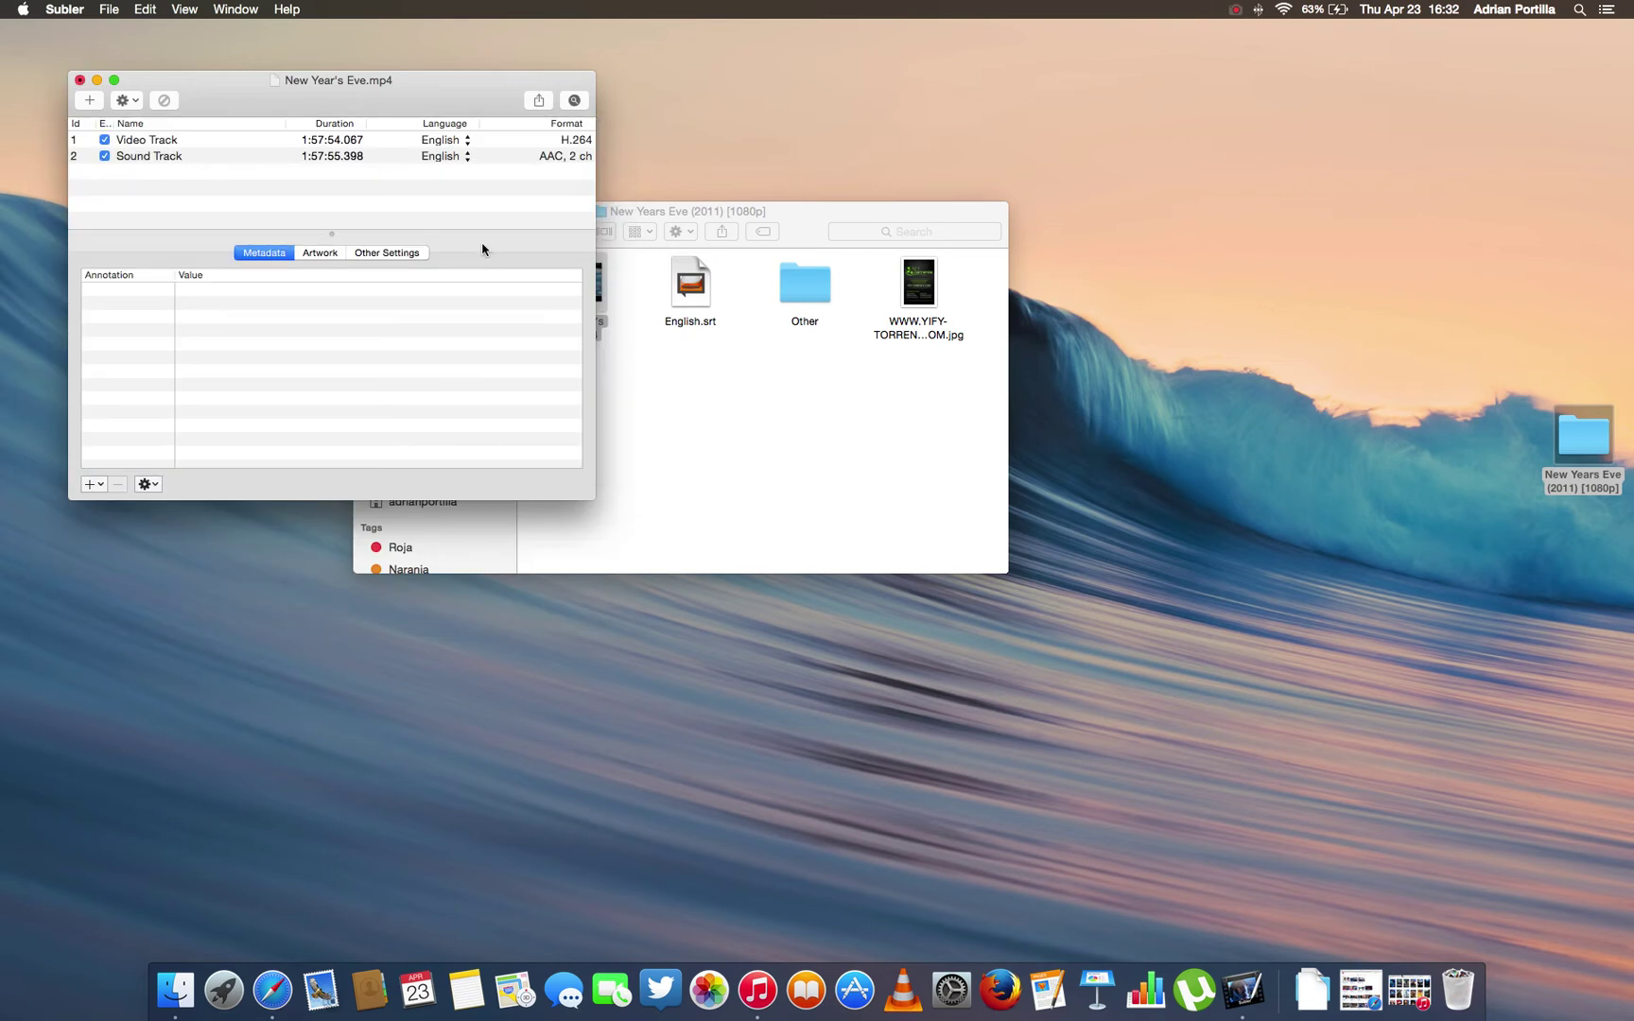
Step: Set the new subtitle track's language to English
{"action": "left_click", "coordinate": [468, 173]}
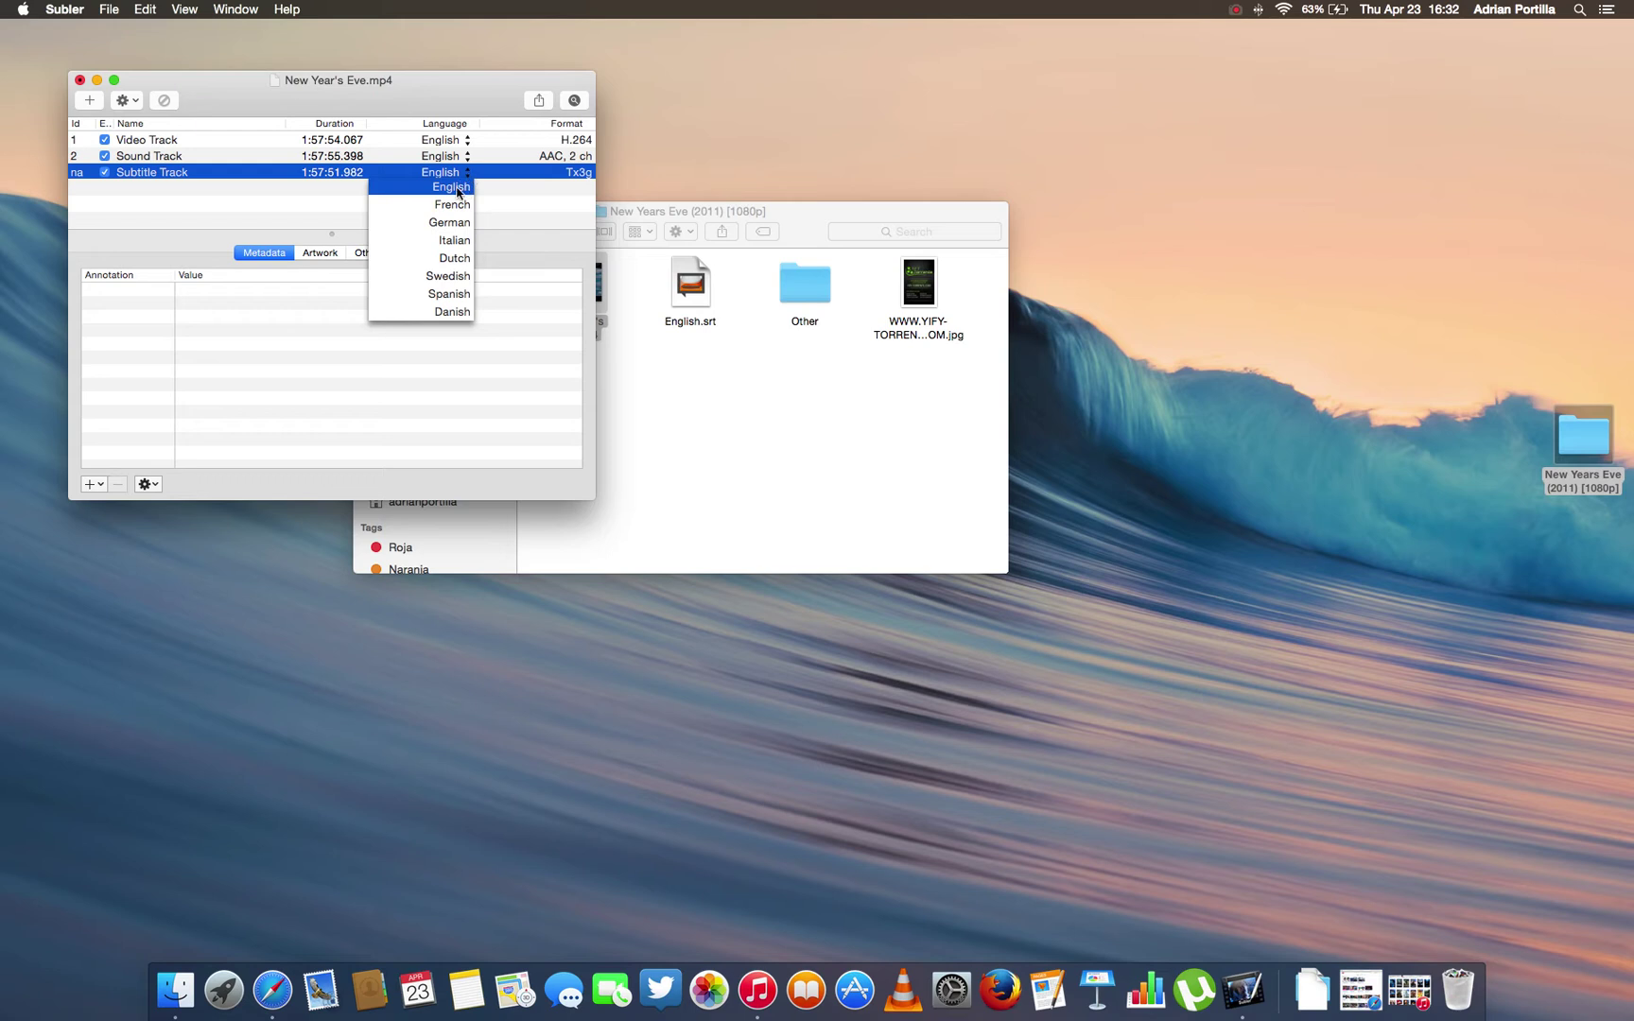
{"action": "left_click", "coordinate": [455, 187]}
{"action": "left_click", "coordinate": [348, 200]}
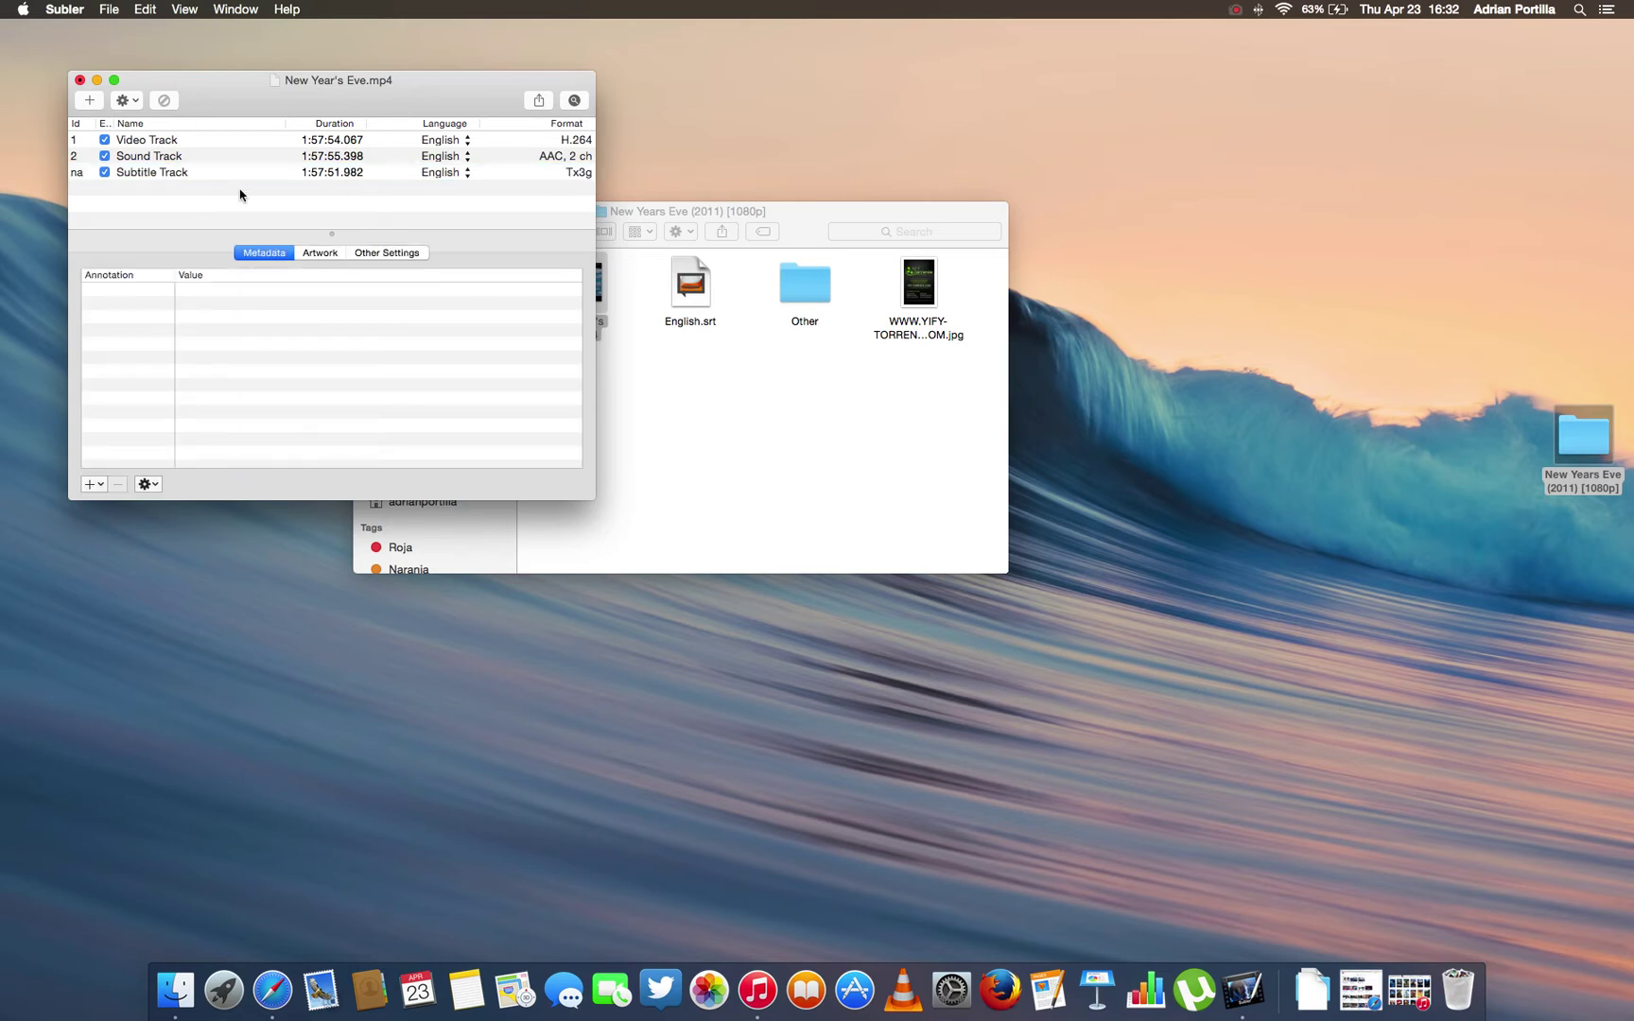
Step: Import the 2011 Garry Marshall New Year's Eve metadata and poster artwork from the iTunes Store
{"action": "left_click", "coordinate": [110, 10]}
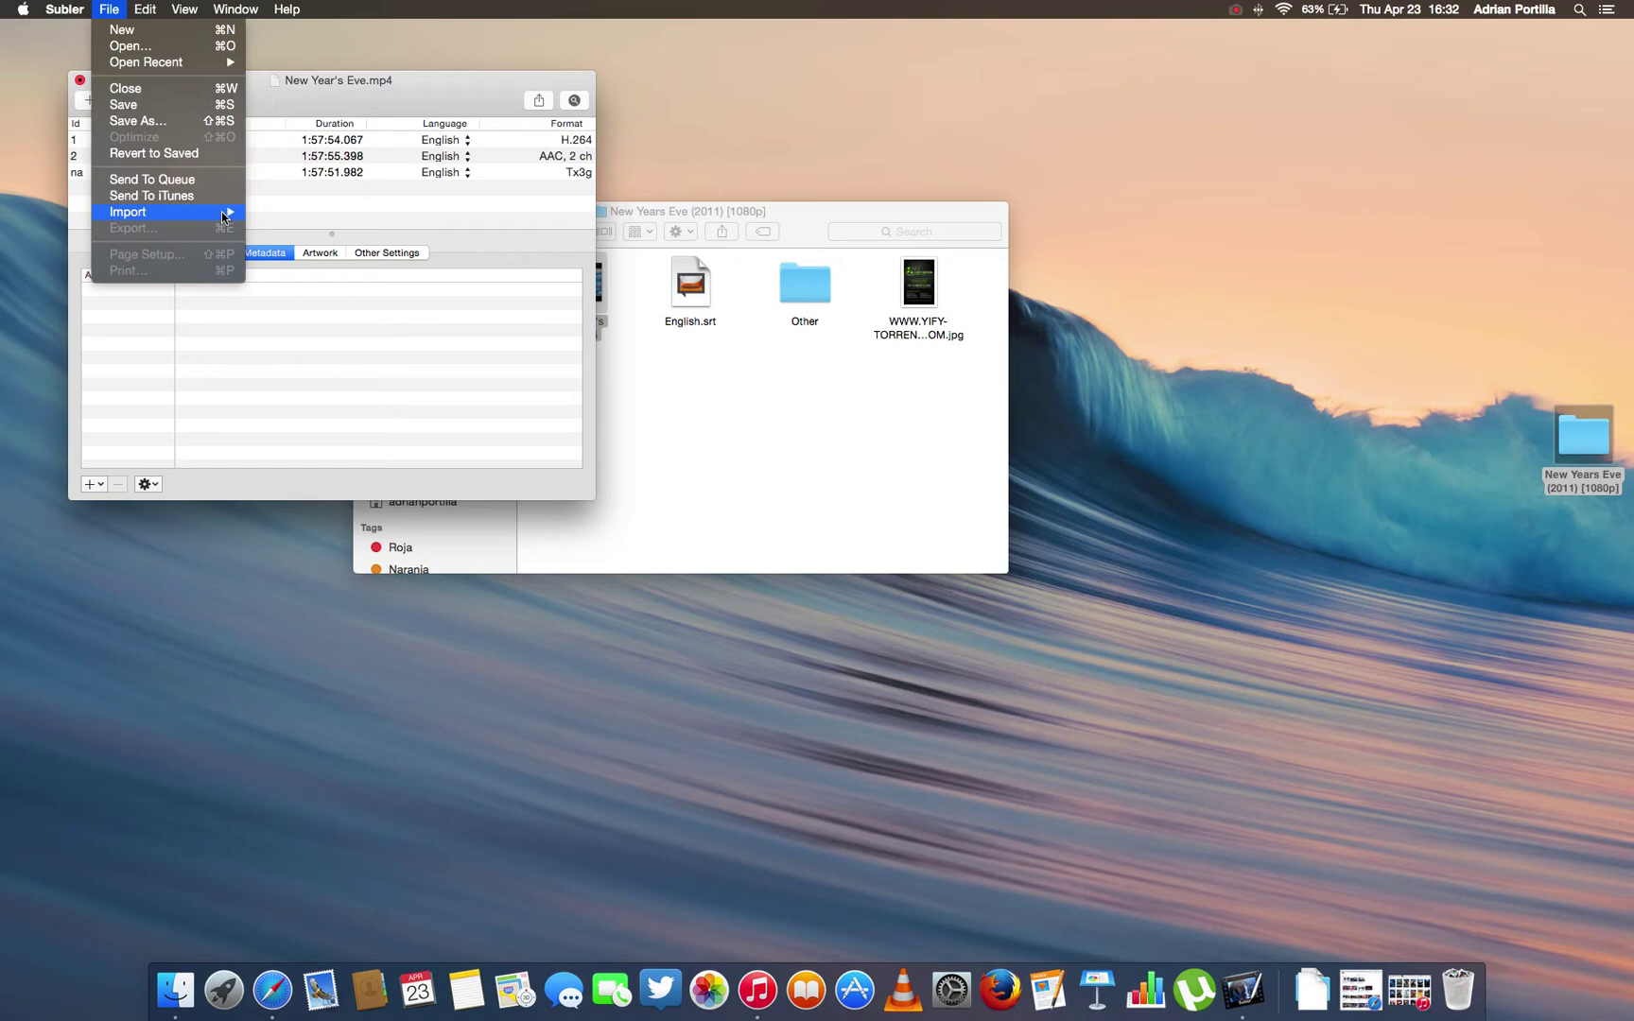
{"action": "mouse_move", "coordinate": [223, 217]}
{"action": "left_click", "coordinate": [291, 227]}
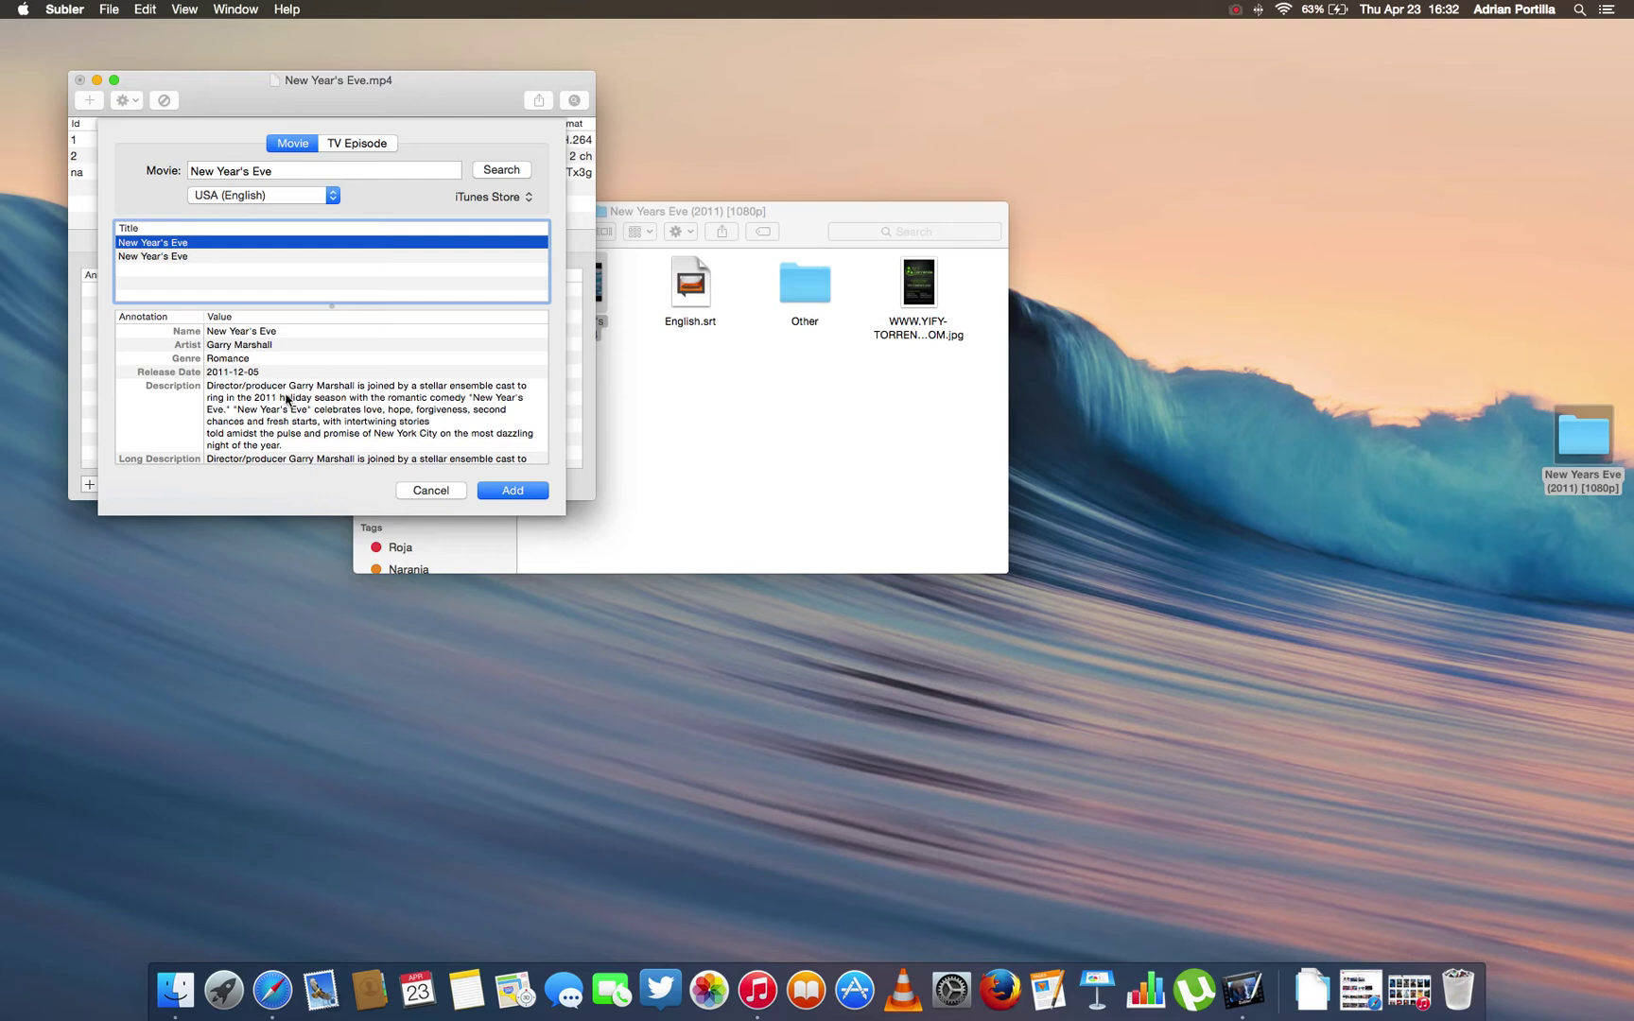
{"action": "scroll", "coordinate": [293, 406], "scroll_direction": "down", "scroll_amount": 5}
{"action": "scroll", "coordinate": [295, 407], "scroll_direction": "up", "scroll_amount": 5}
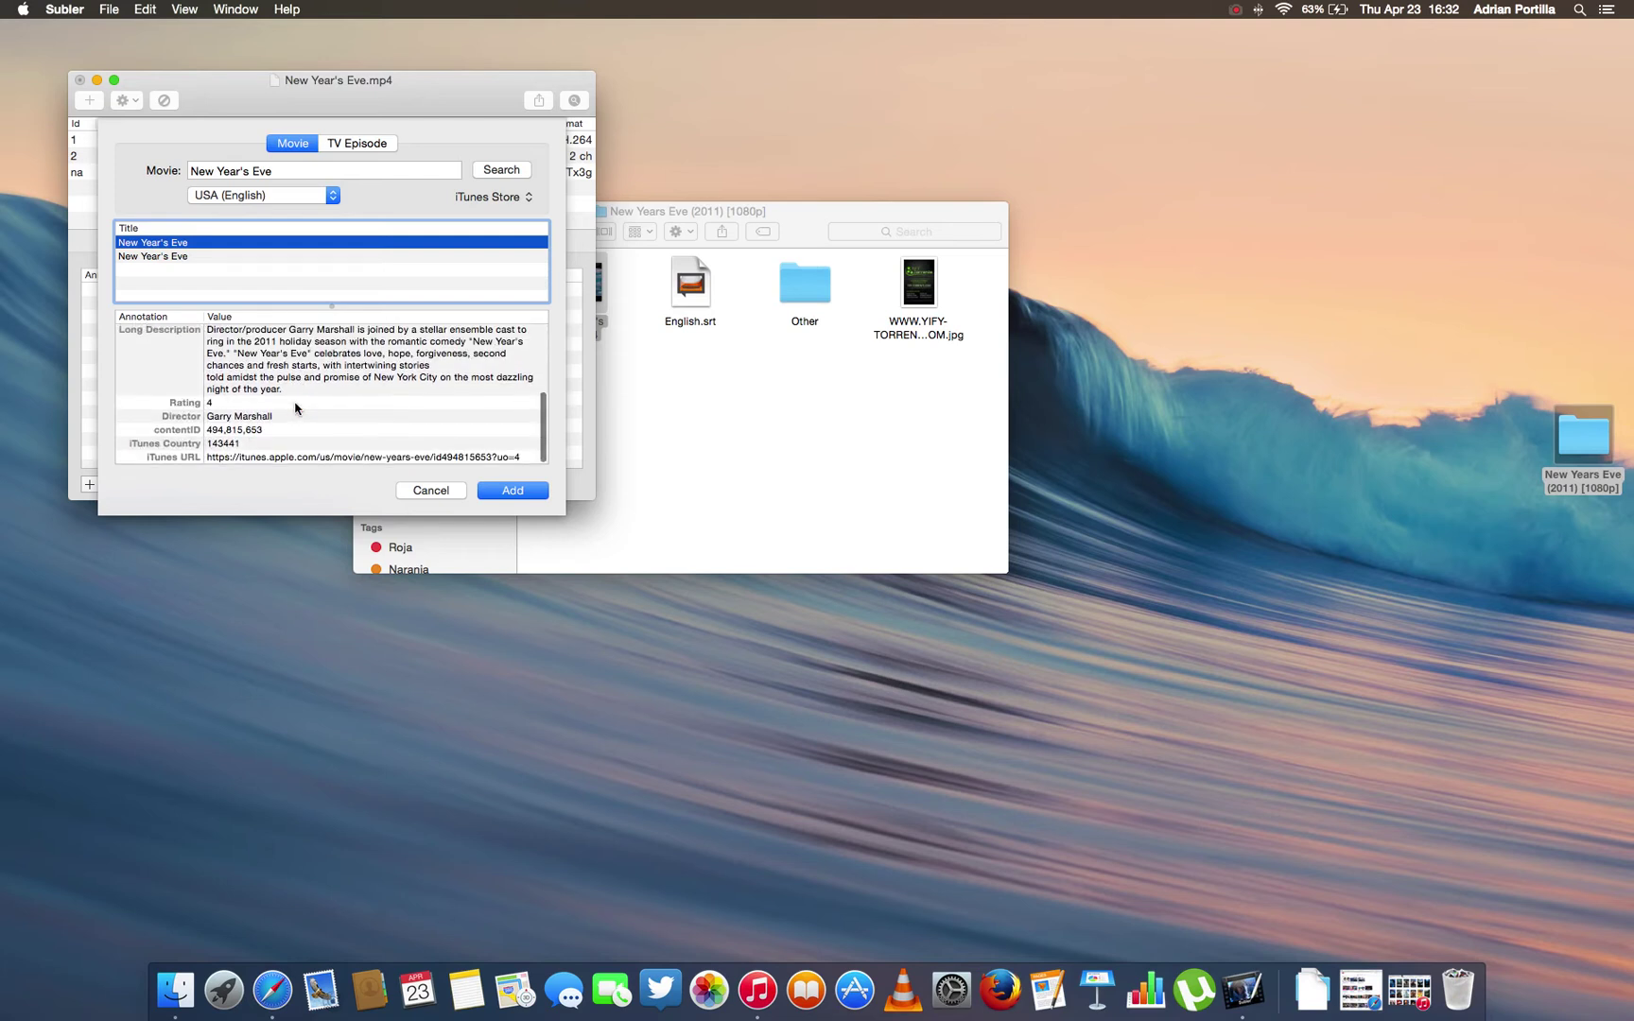
{"action": "left_click", "coordinate": [185, 259]}
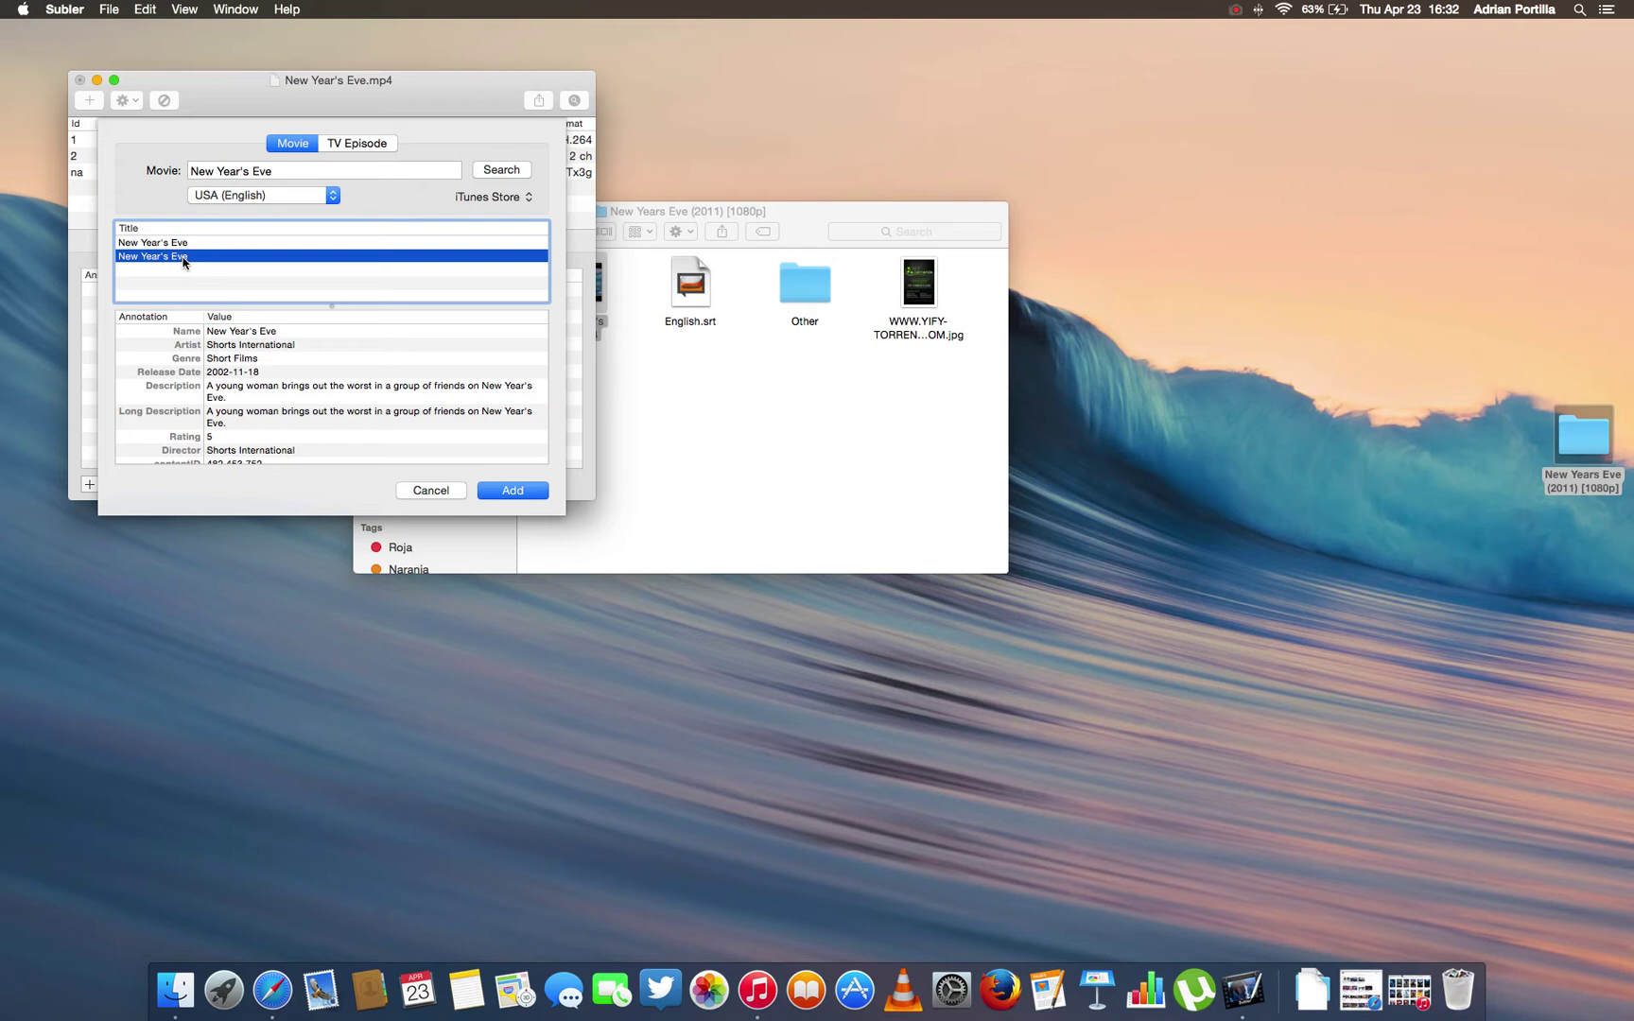
{"action": "left_click", "coordinate": [174, 244]}
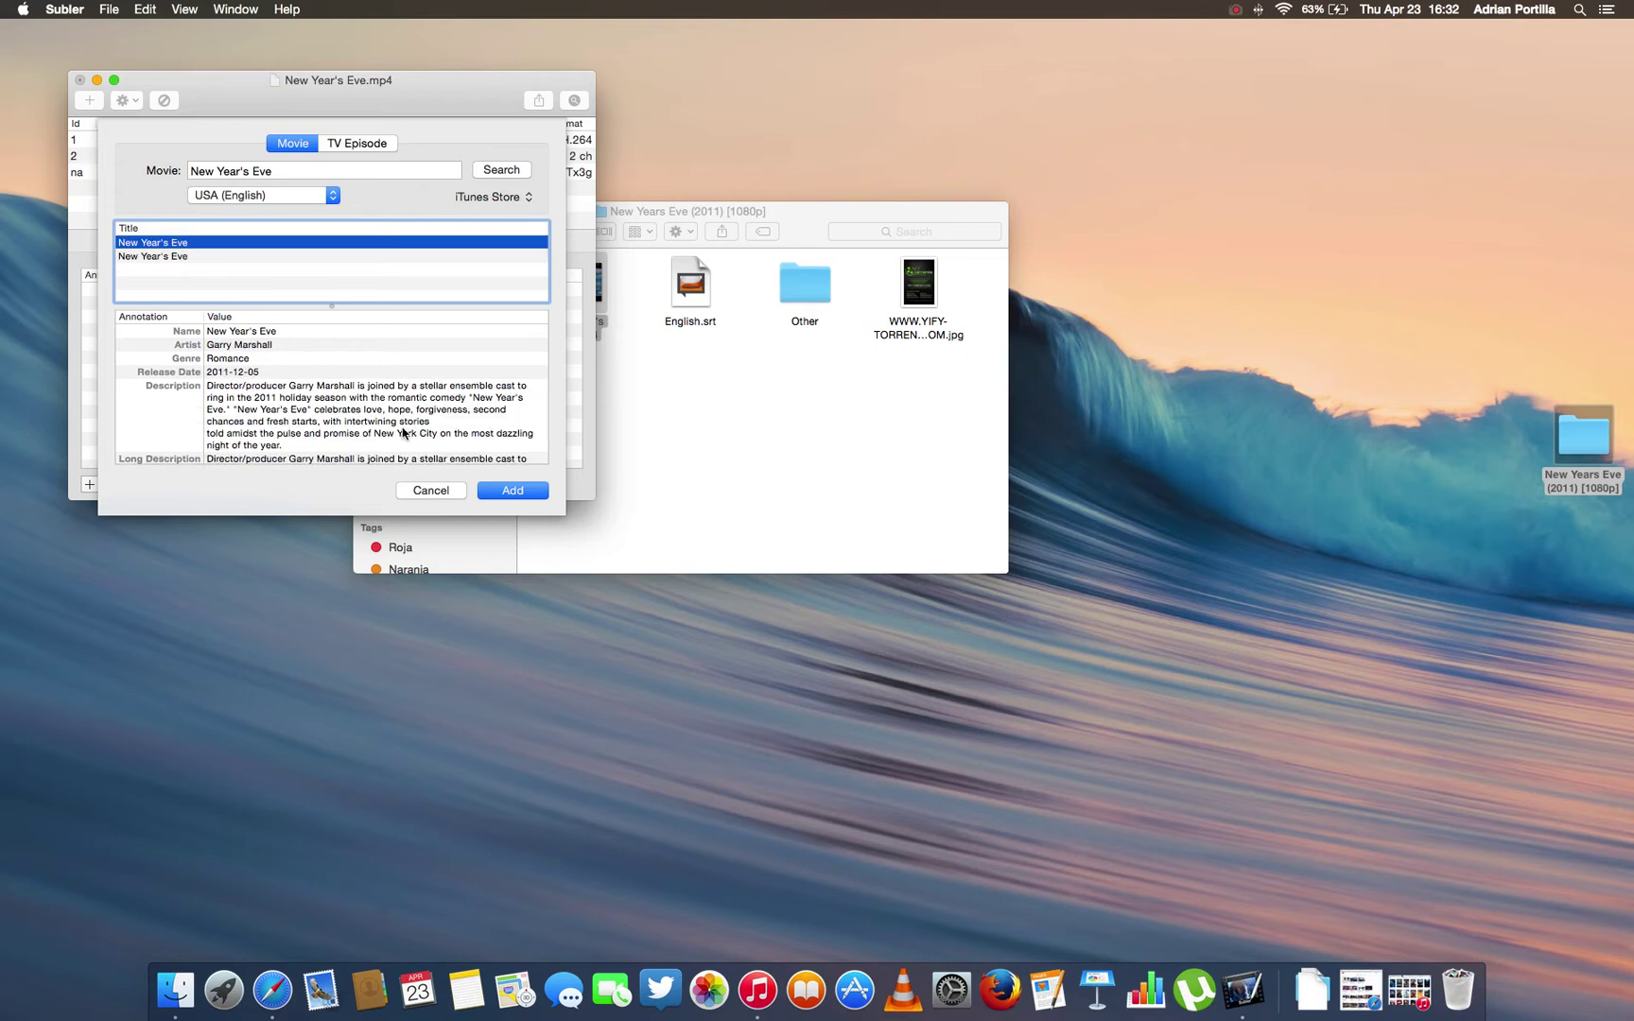
{"action": "left_click", "coordinate": [513, 491]}
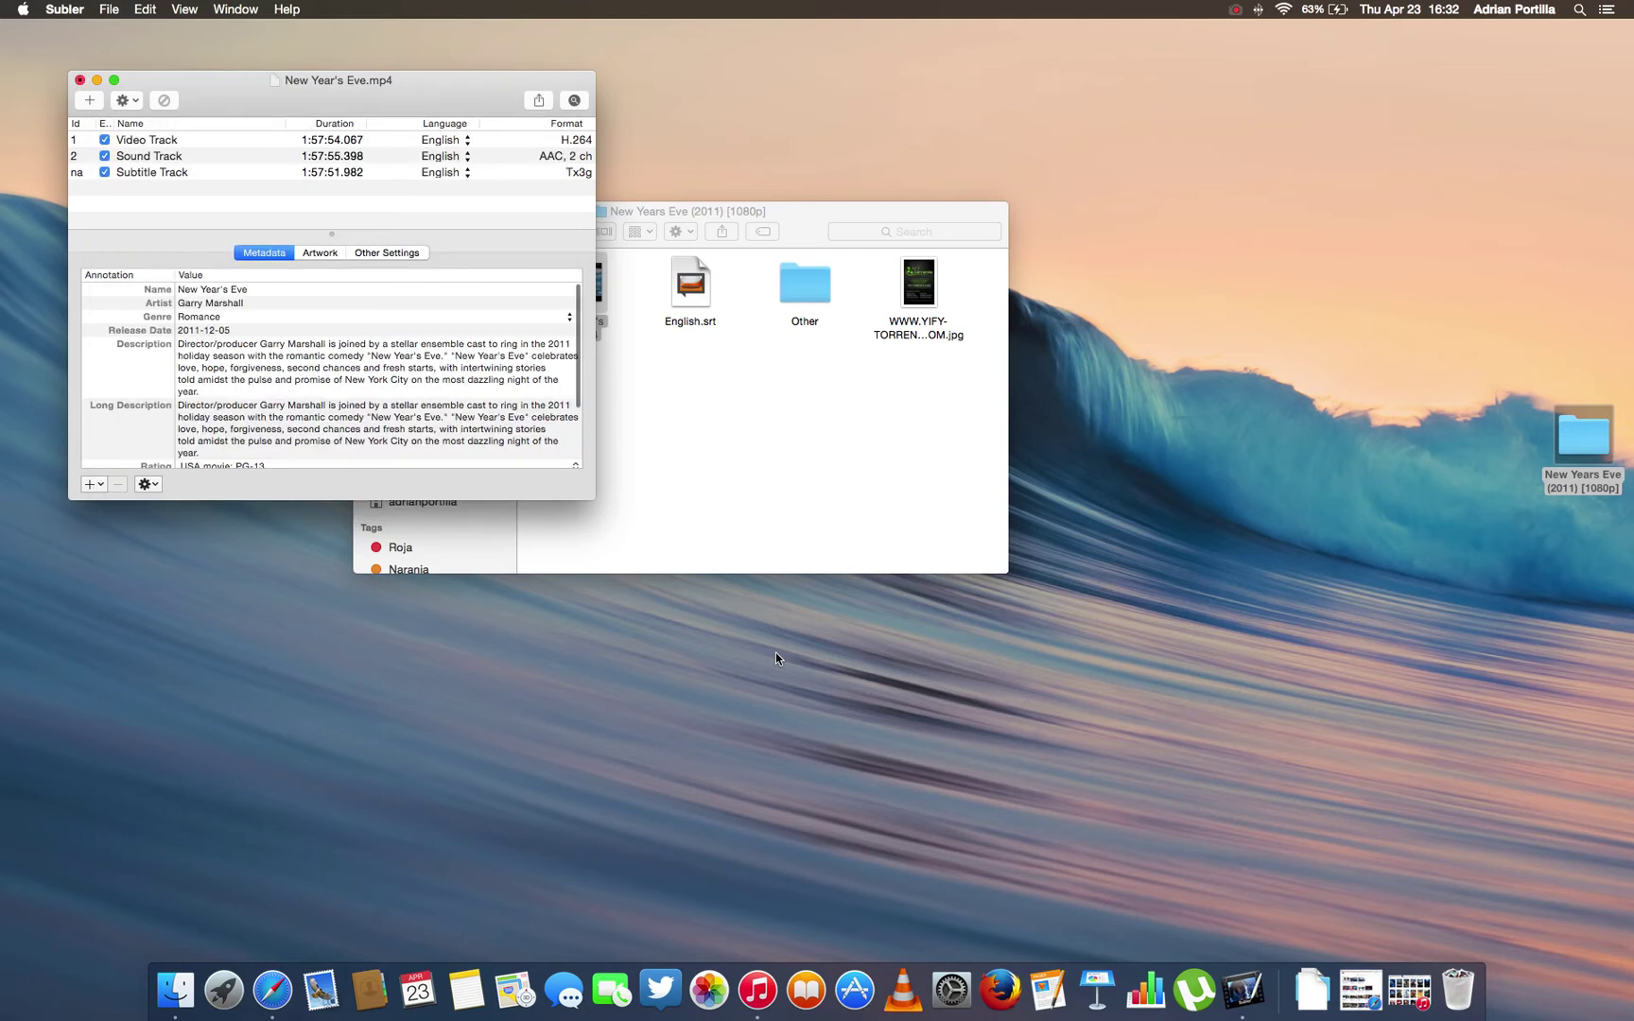
{"action": "left_click", "coordinate": [326, 255]}
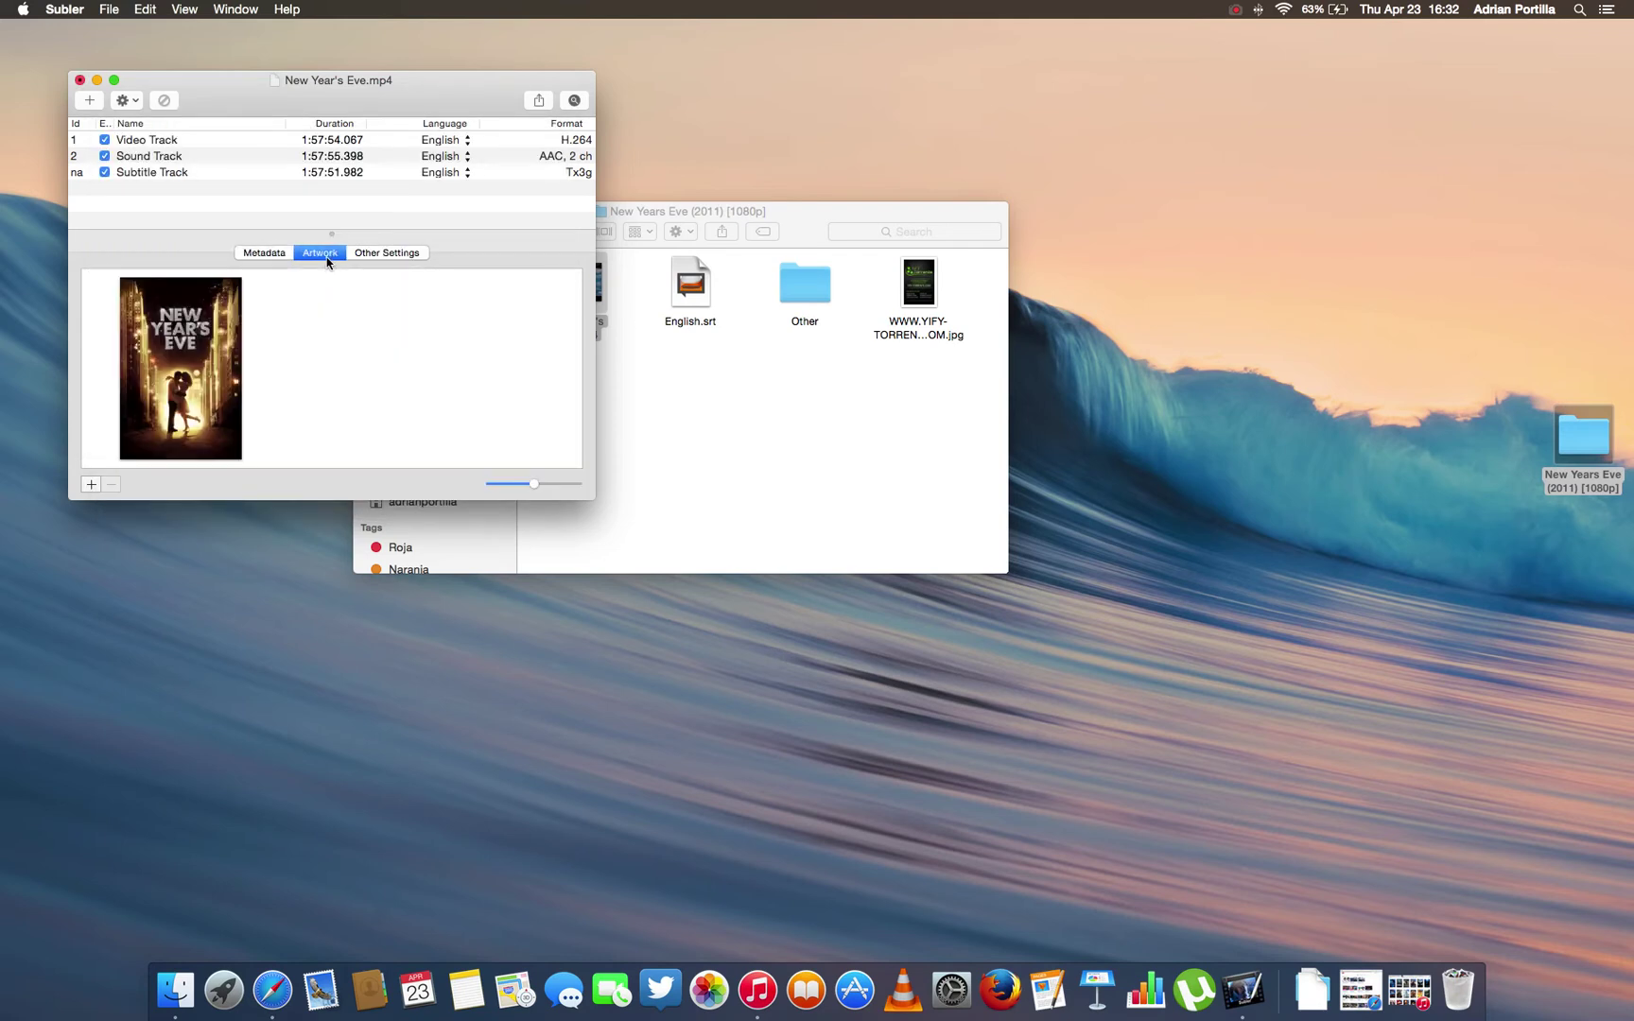
{"action": "left_click", "coordinate": [392, 255]}
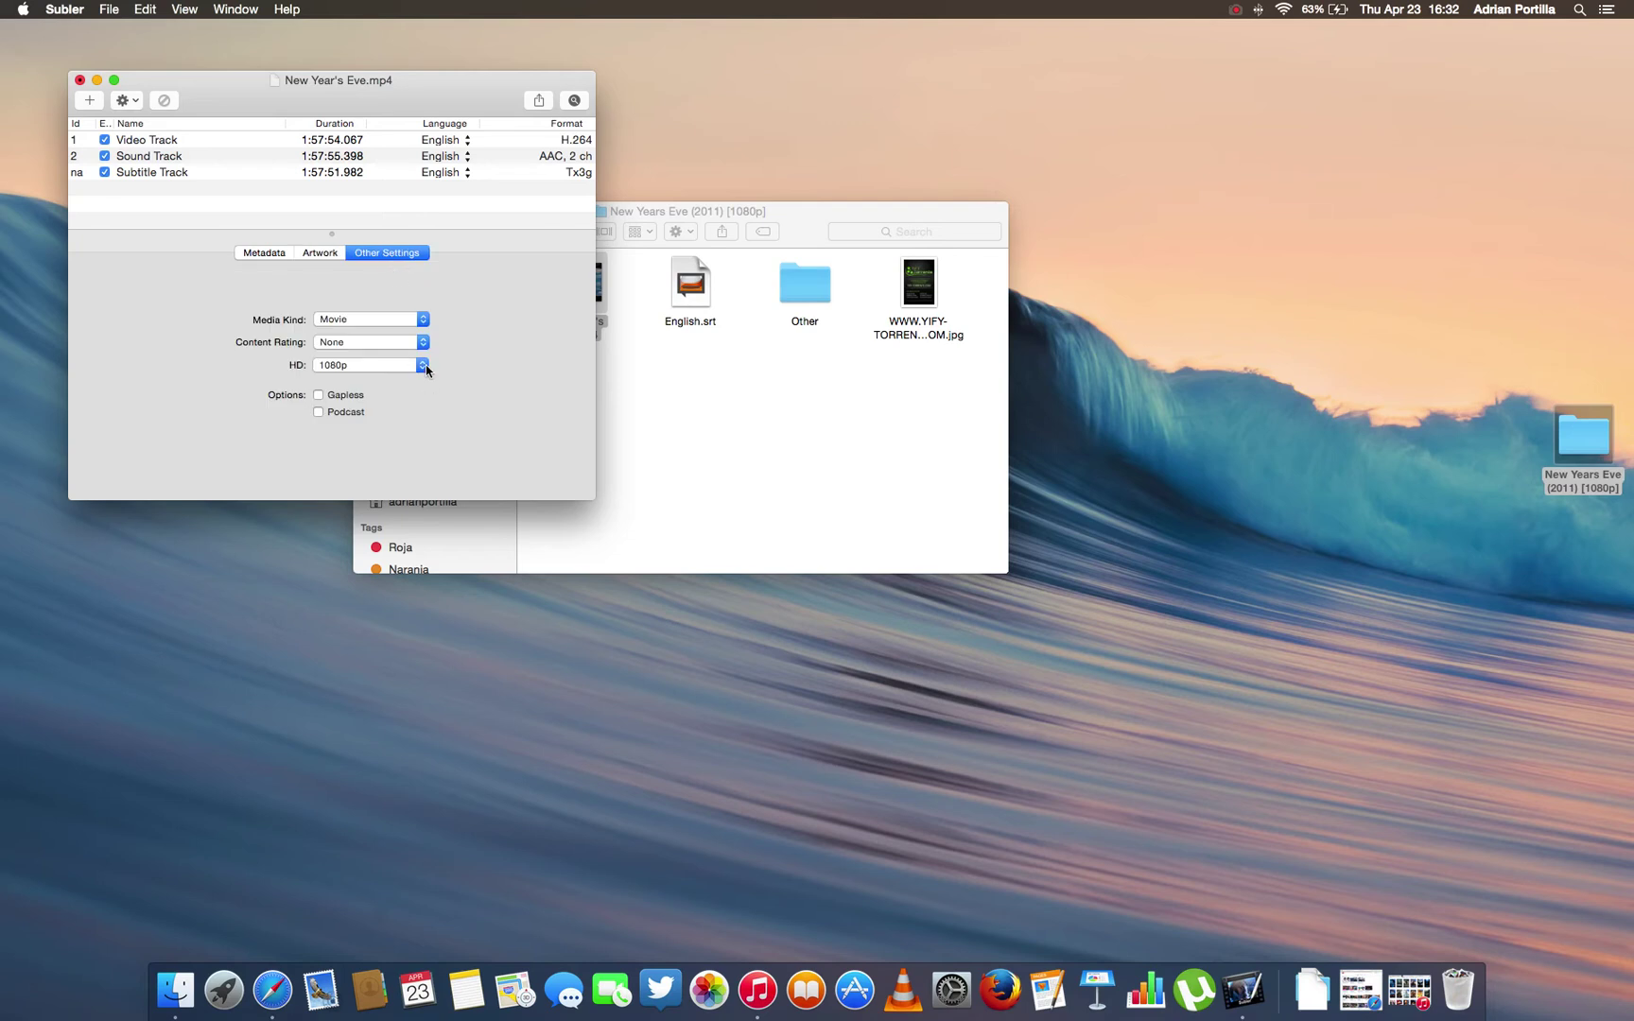
Step: Keep Media Kind as Movie, then save New Year's Eve.mp4 with subtitles and metadata
{"action": "left_click", "coordinate": [424, 325]}
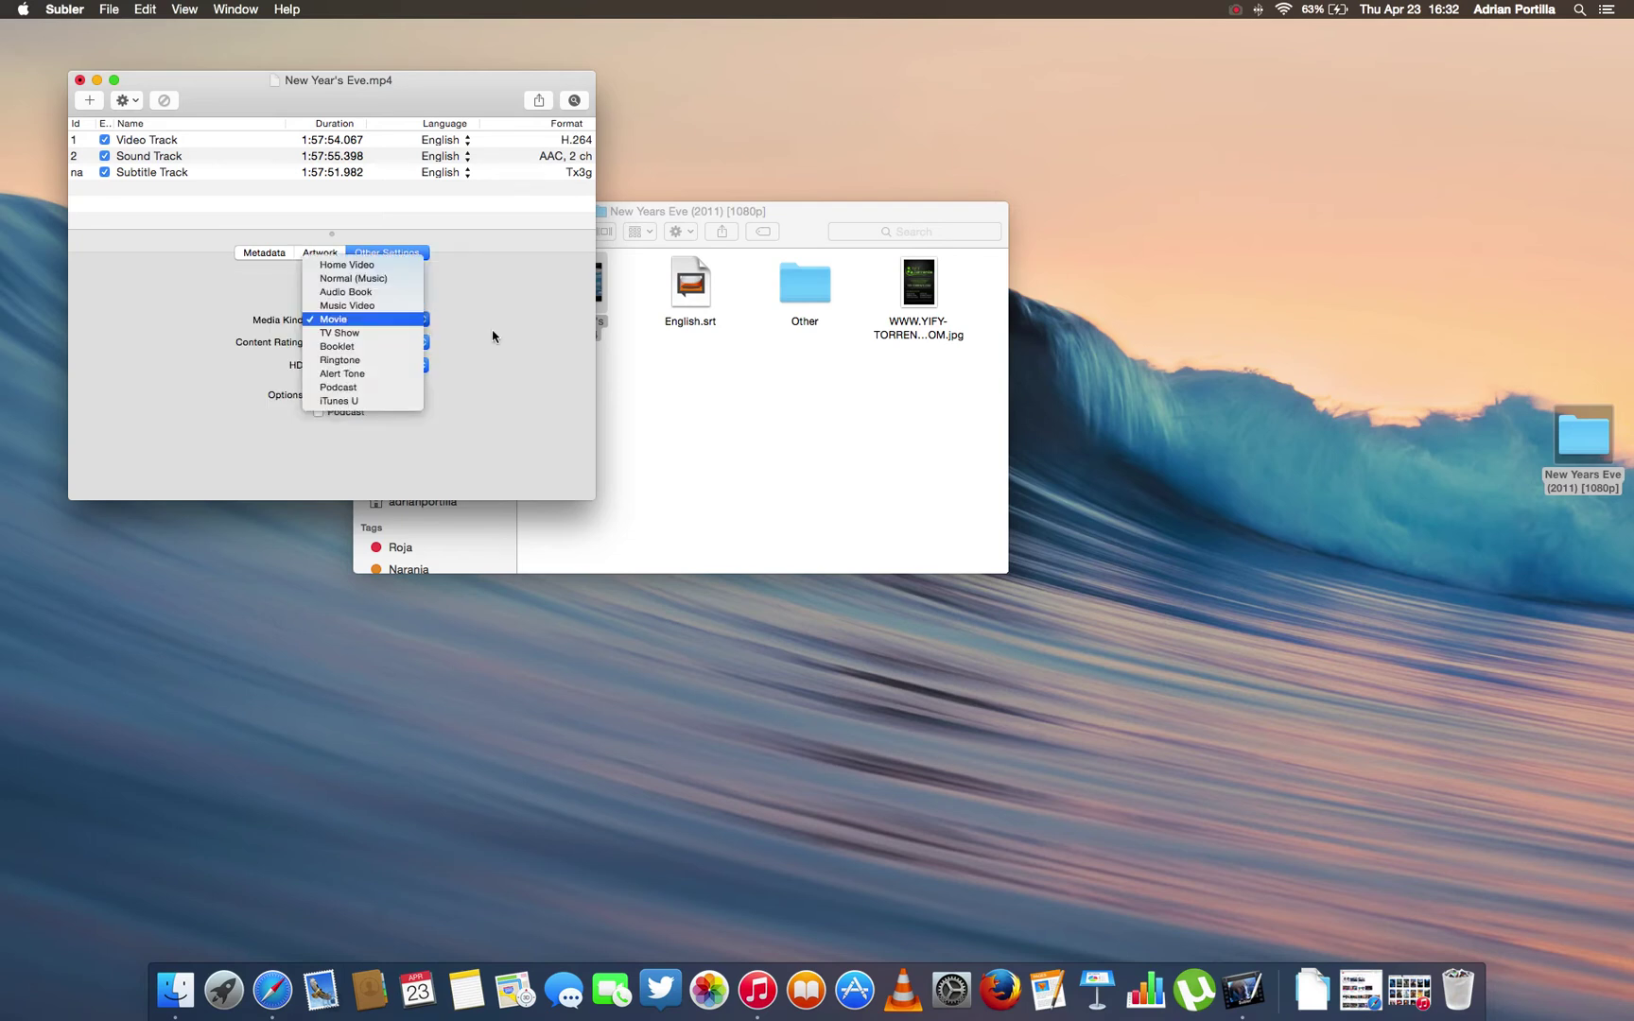
{"action": "left_click", "coordinate": [499, 338]}
{"action": "left_click", "coordinate": [427, 327]}
{"action": "left_click", "coordinate": [463, 333]}
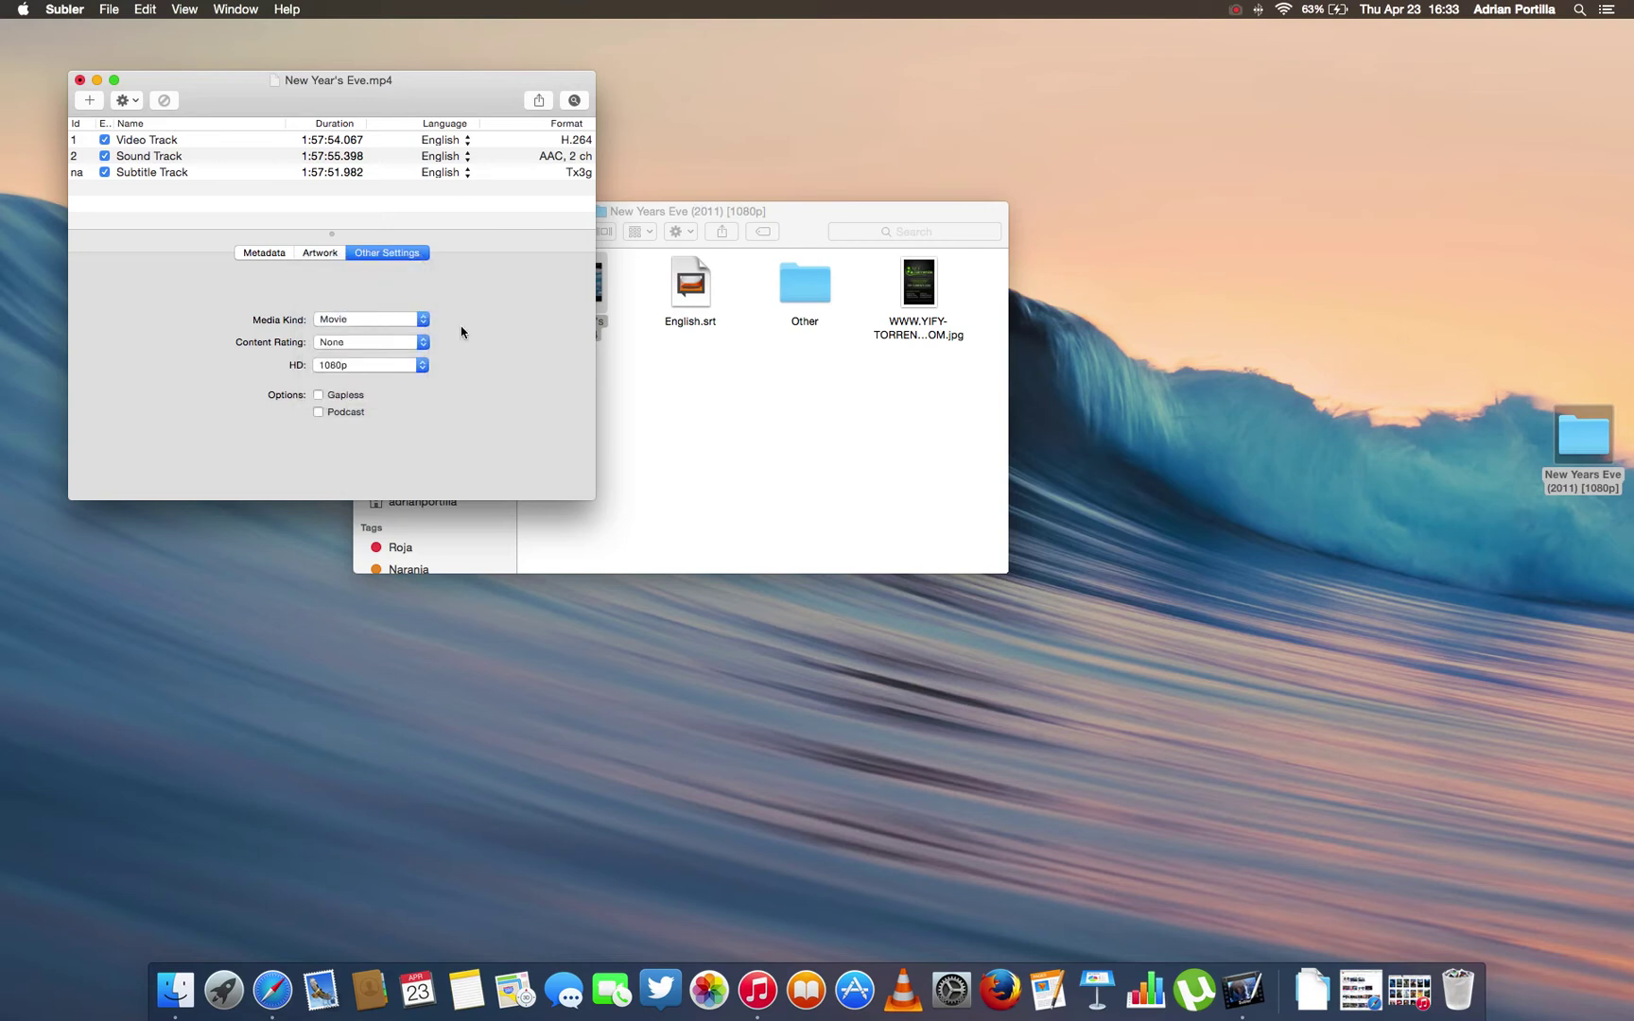
{"action": "left_click", "coordinate": [272, 252]}
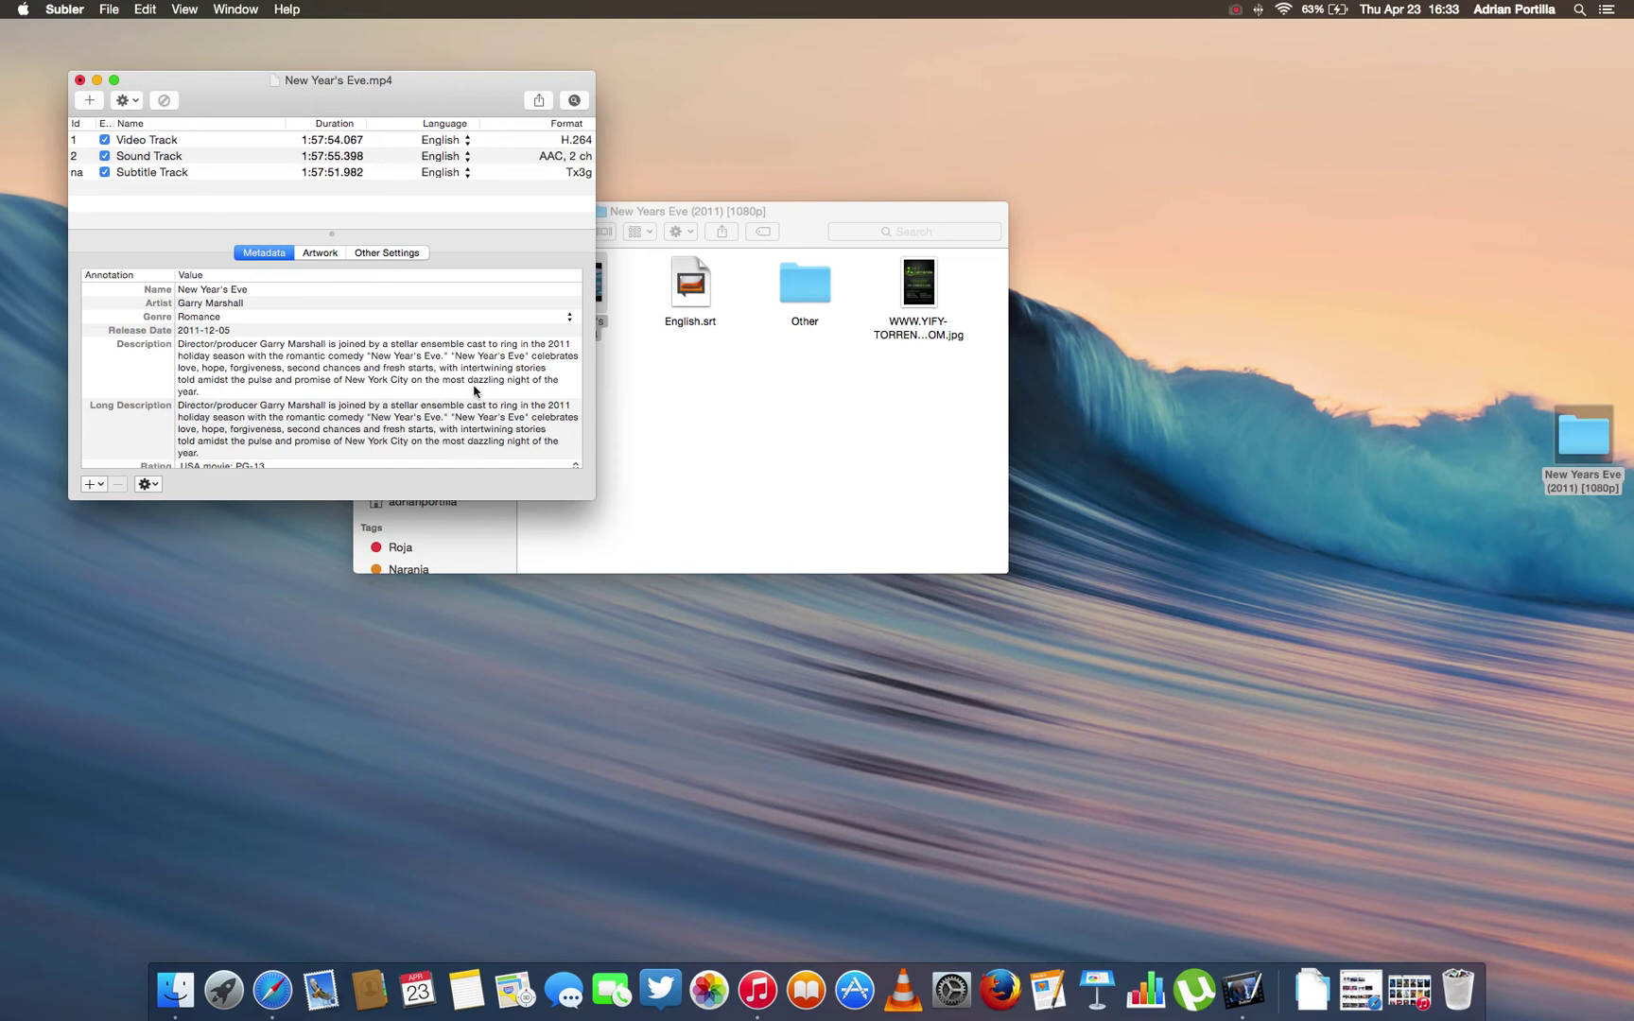
{"action": "left_click", "coordinate": [109, 9]}
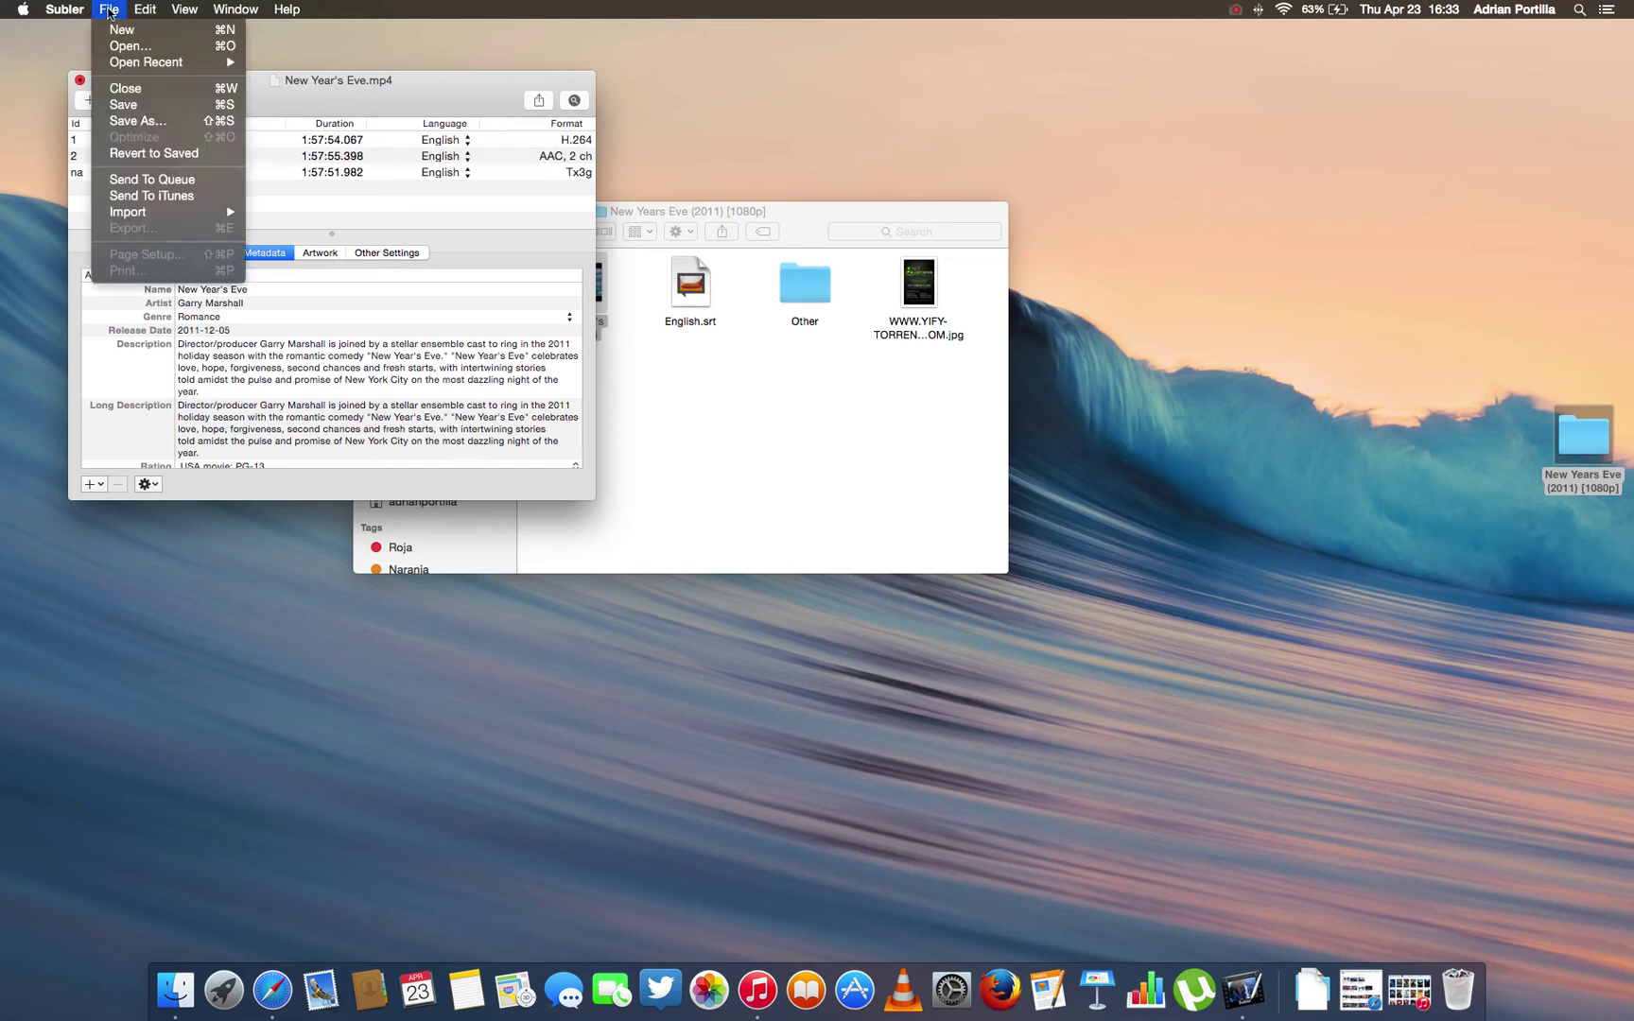
{"action": "left_click", "coordinate": [172, 108]}
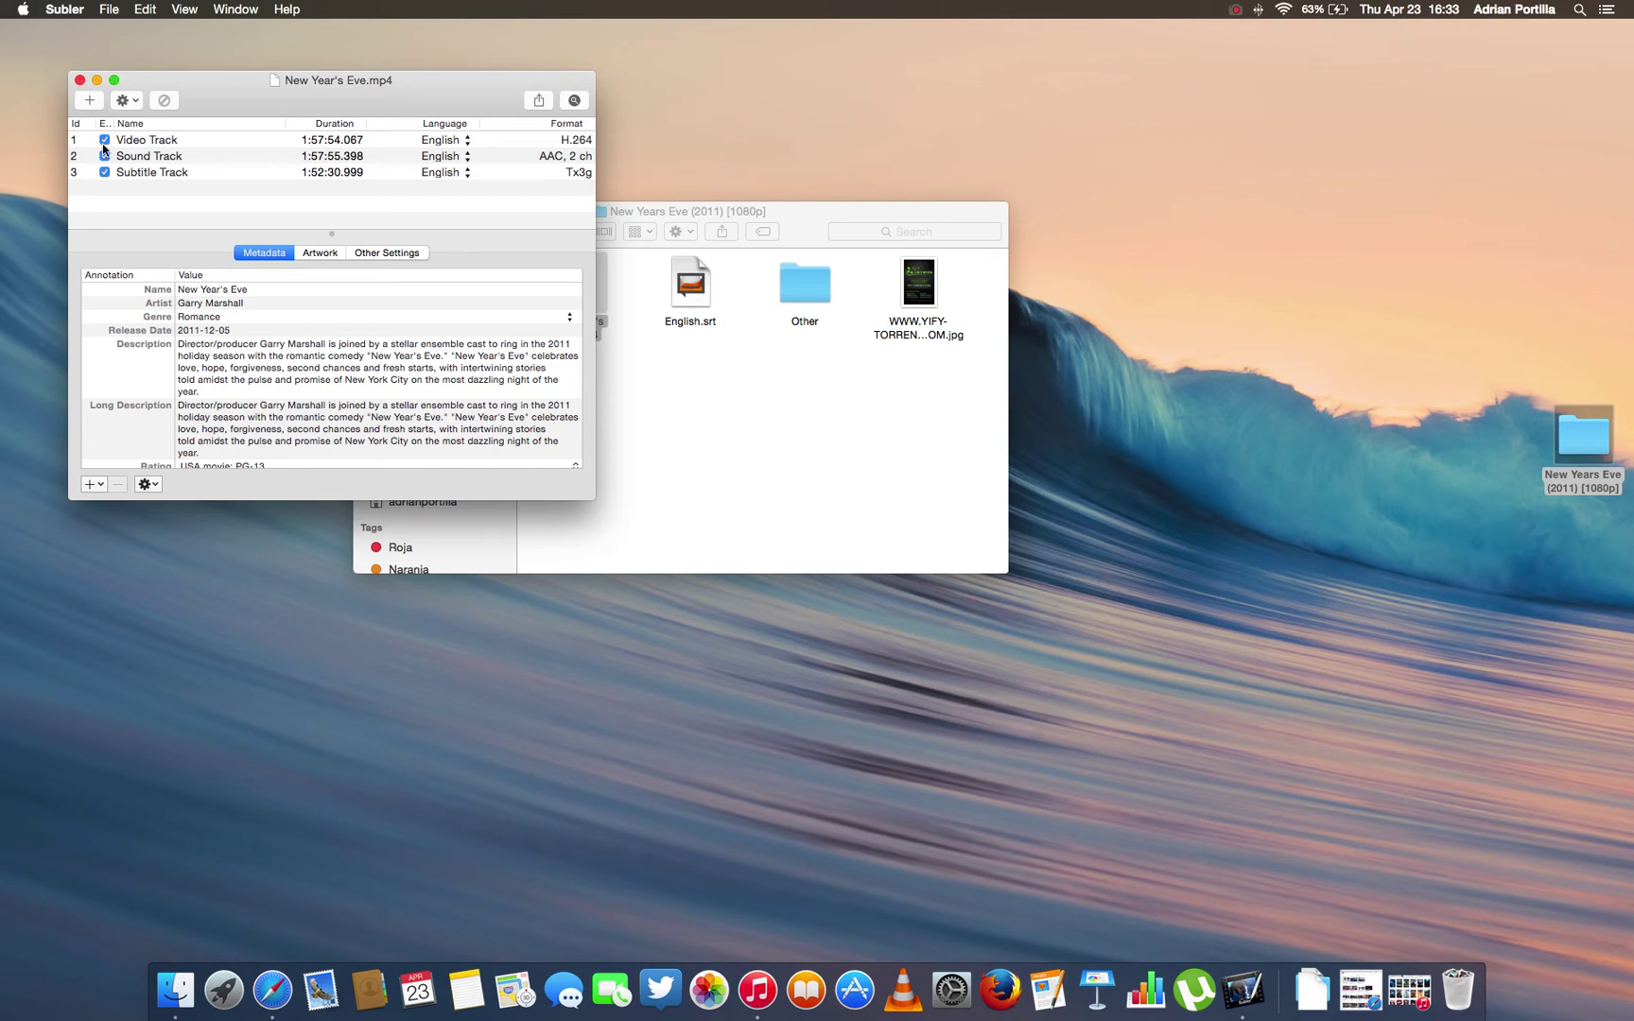
Step: Close the Subler document and open New Year's Eve.mp4 in VLC
{"action": "left_click", "coordinate": [79, 79]}
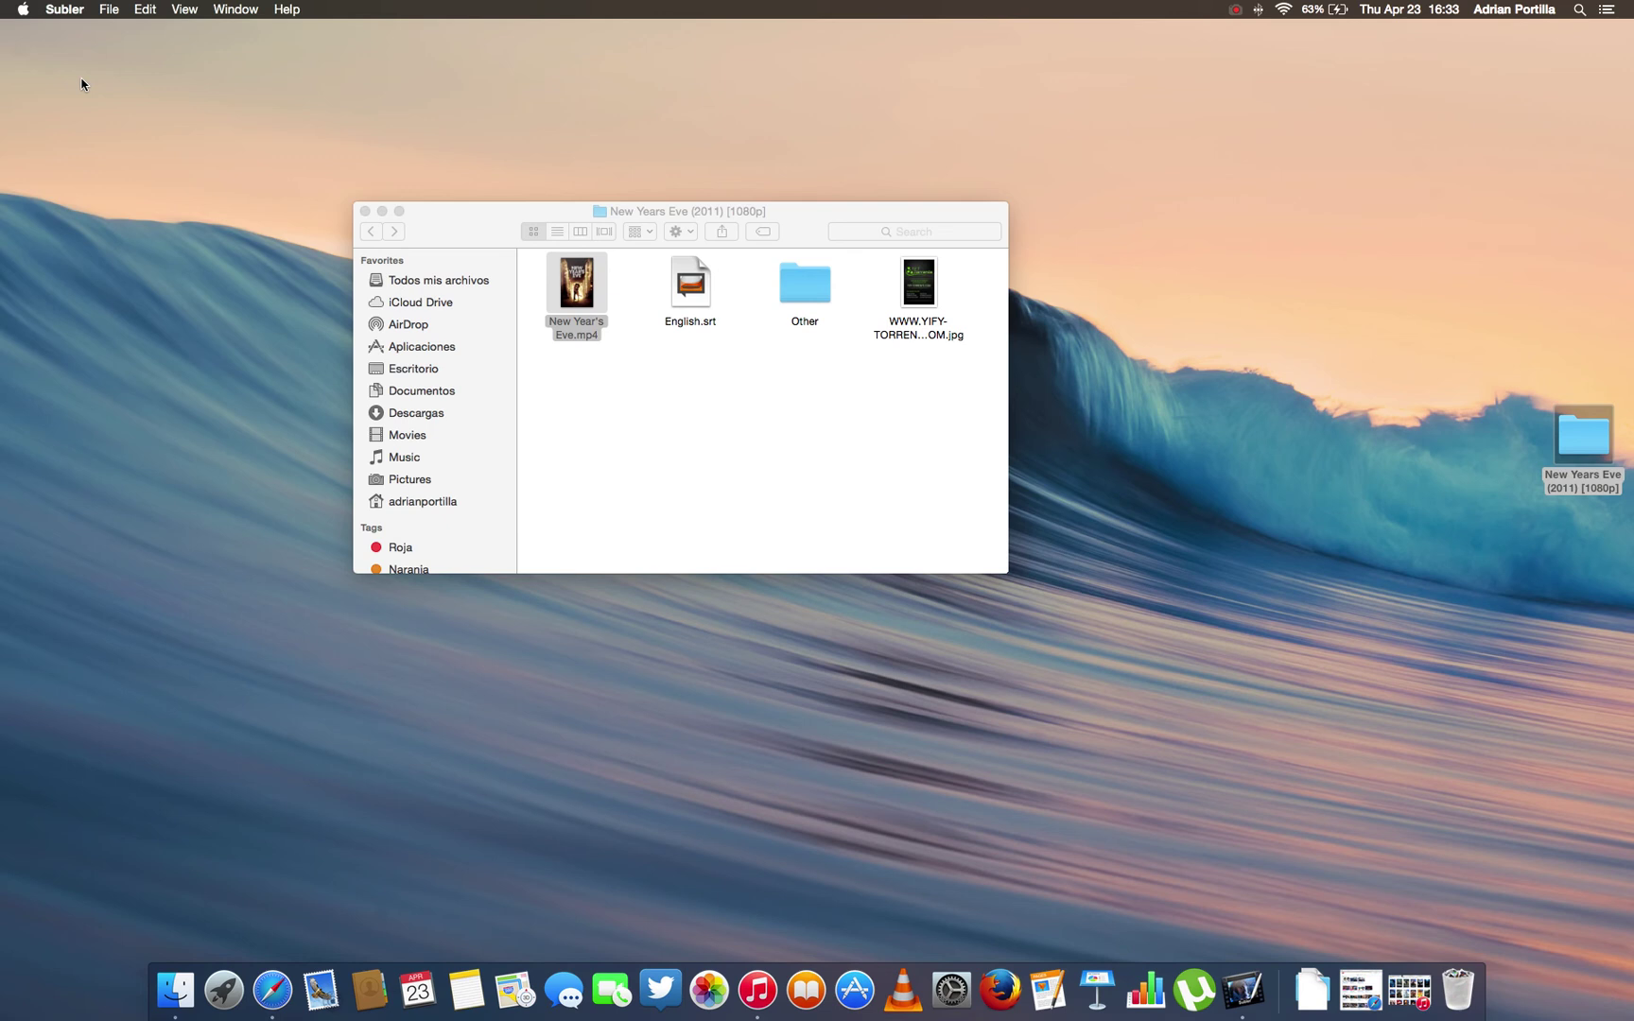
{"action": "right_click", "coordinate": [561, 328]}
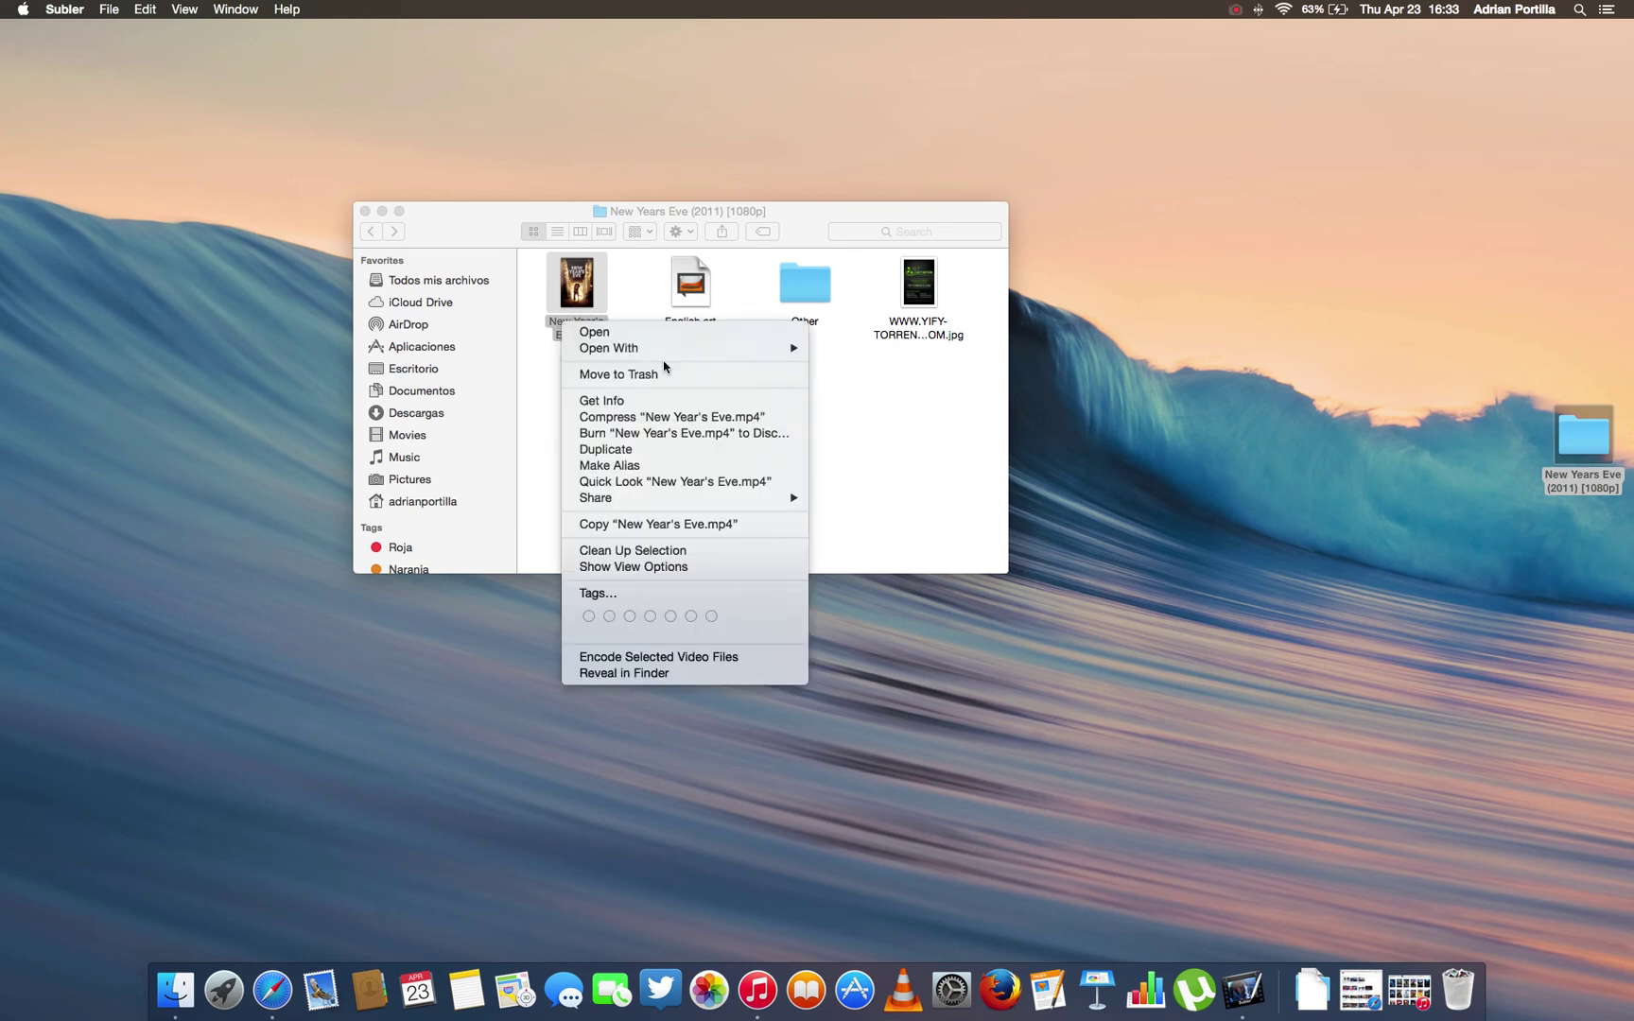
{"action": "mouse_move", "coordinate": [758, 348]}
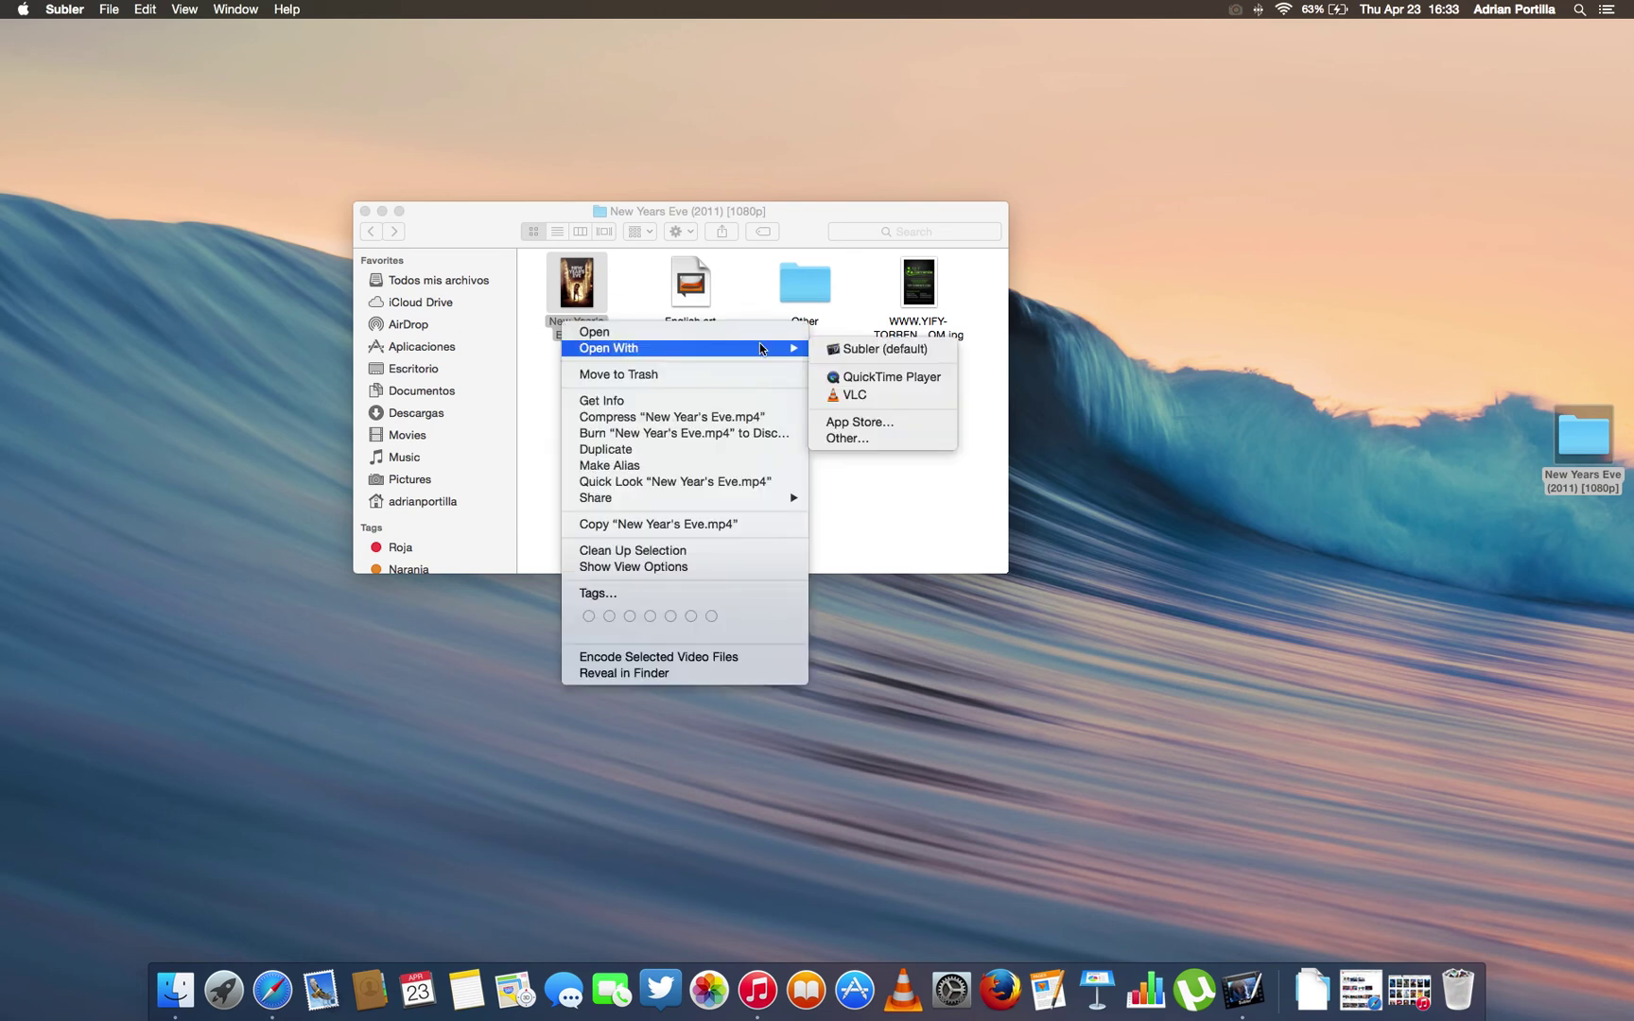
{"action": "left_click", "coordinate": [887, 401]}
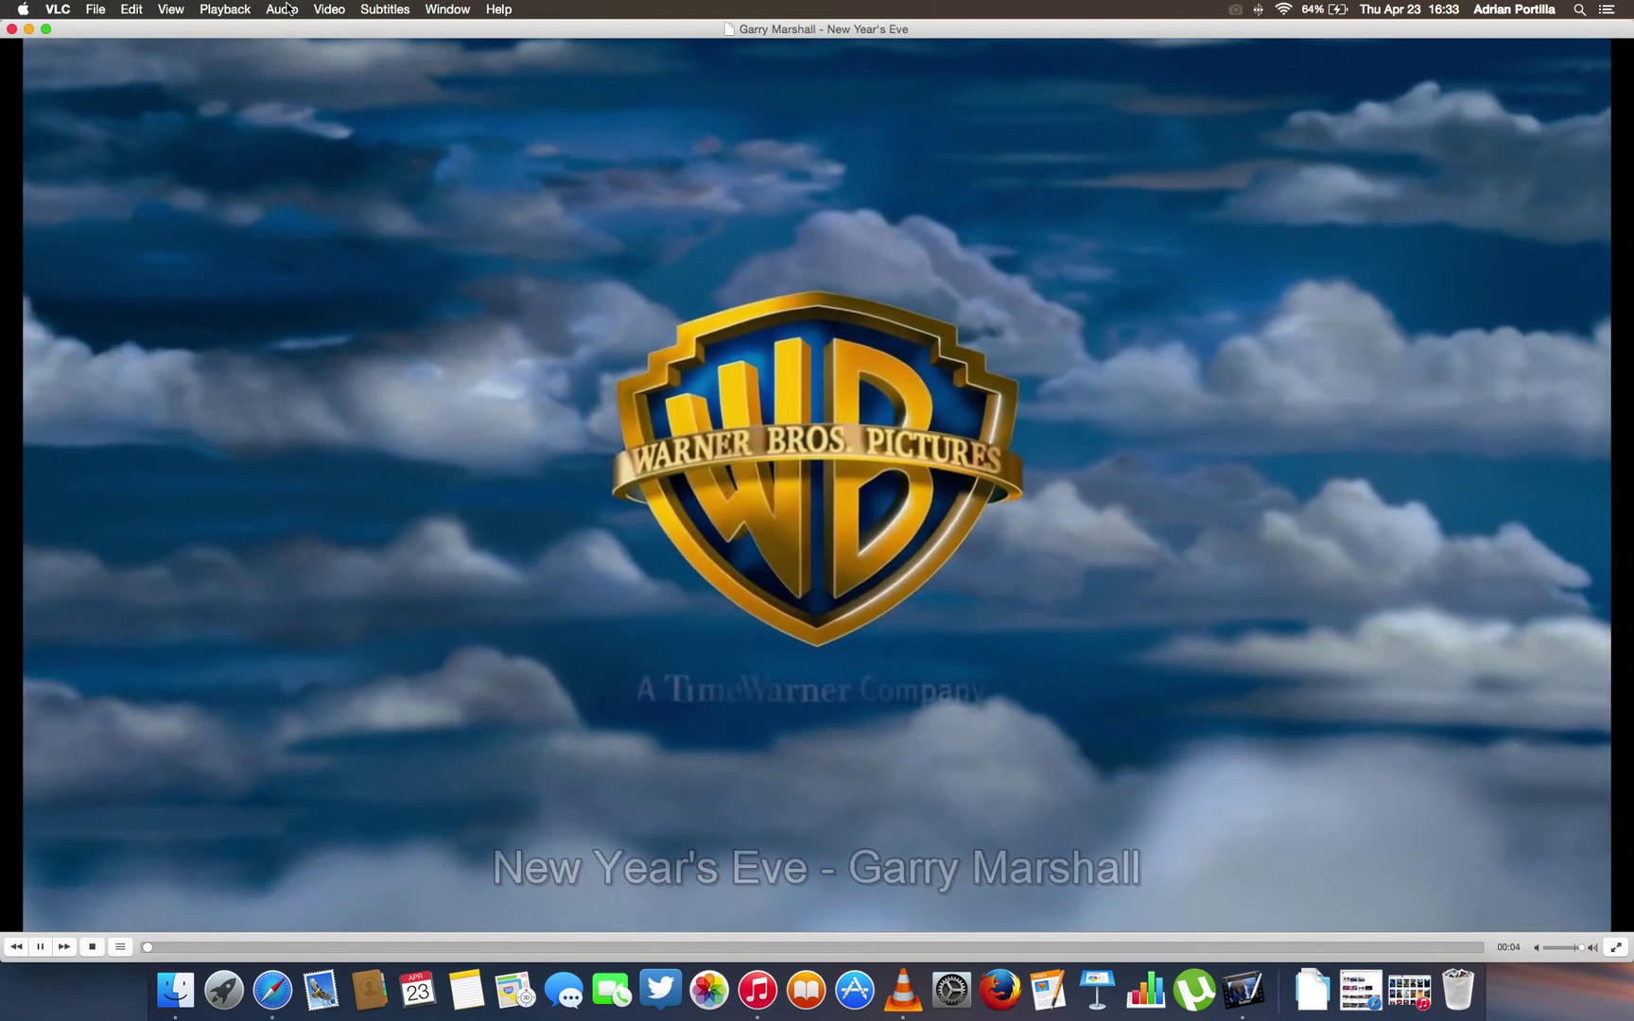
Step: Turn on the English subtitle track in VLC and skip ahead to about 3:34
{"action": "left_click", "coordinate": [282, 10]}
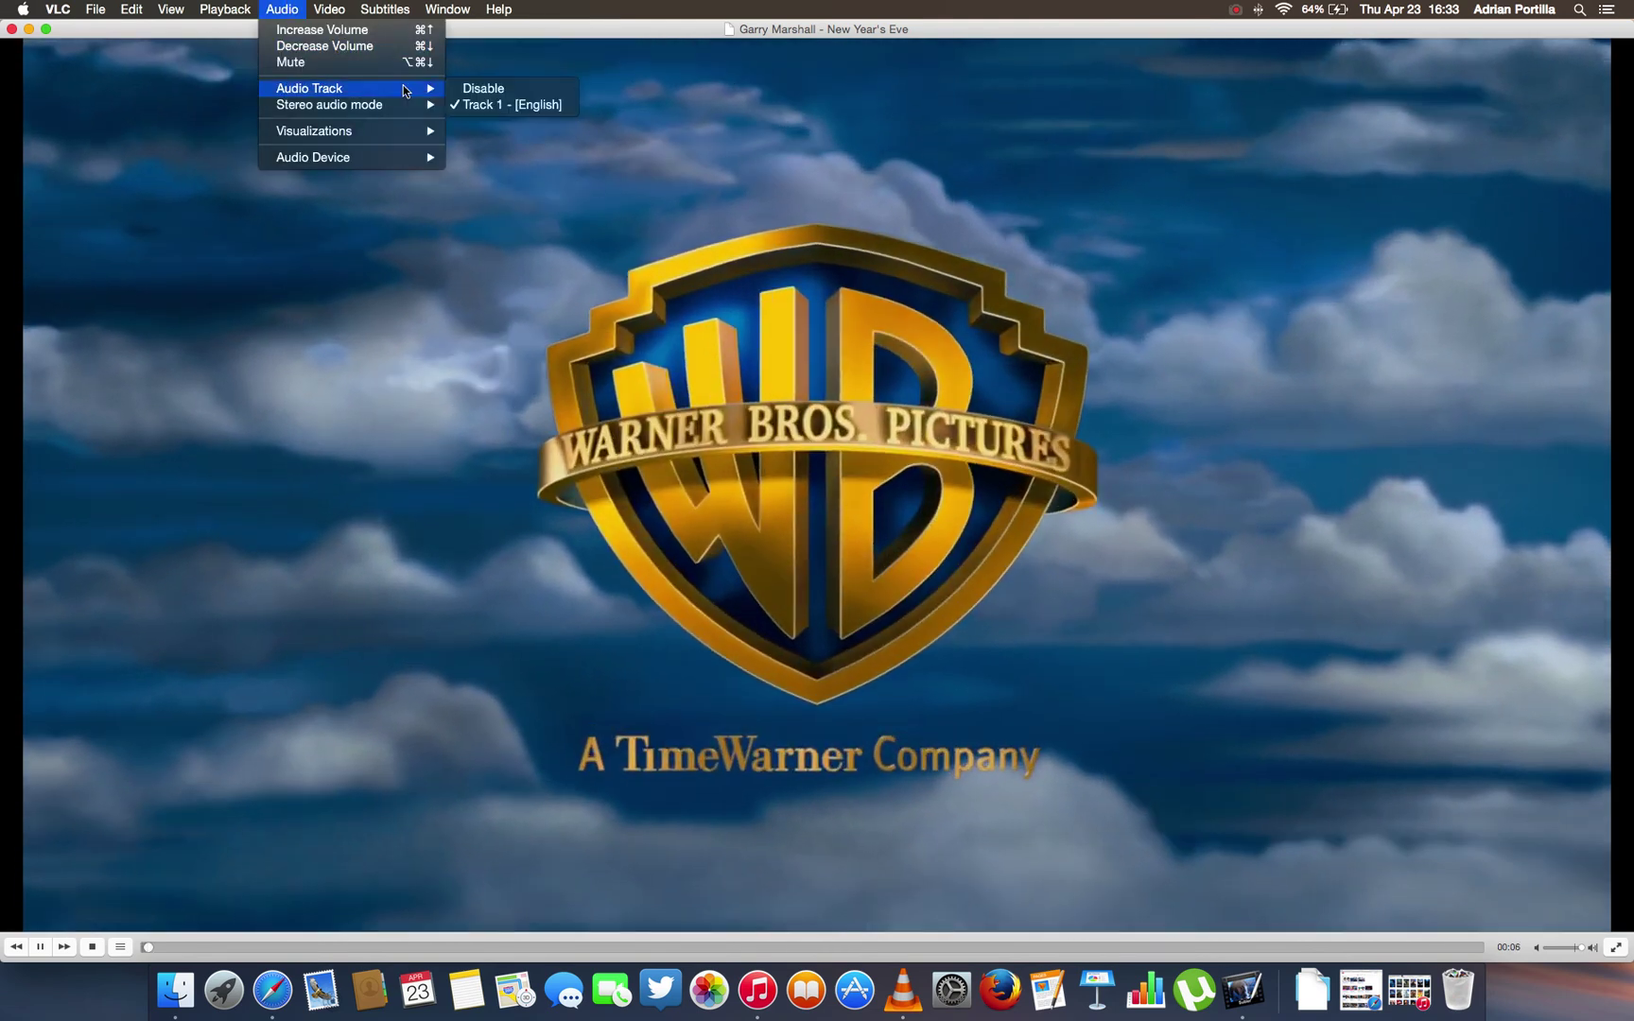
{"action": "mouse_move", "coordinate": [329, 10]}
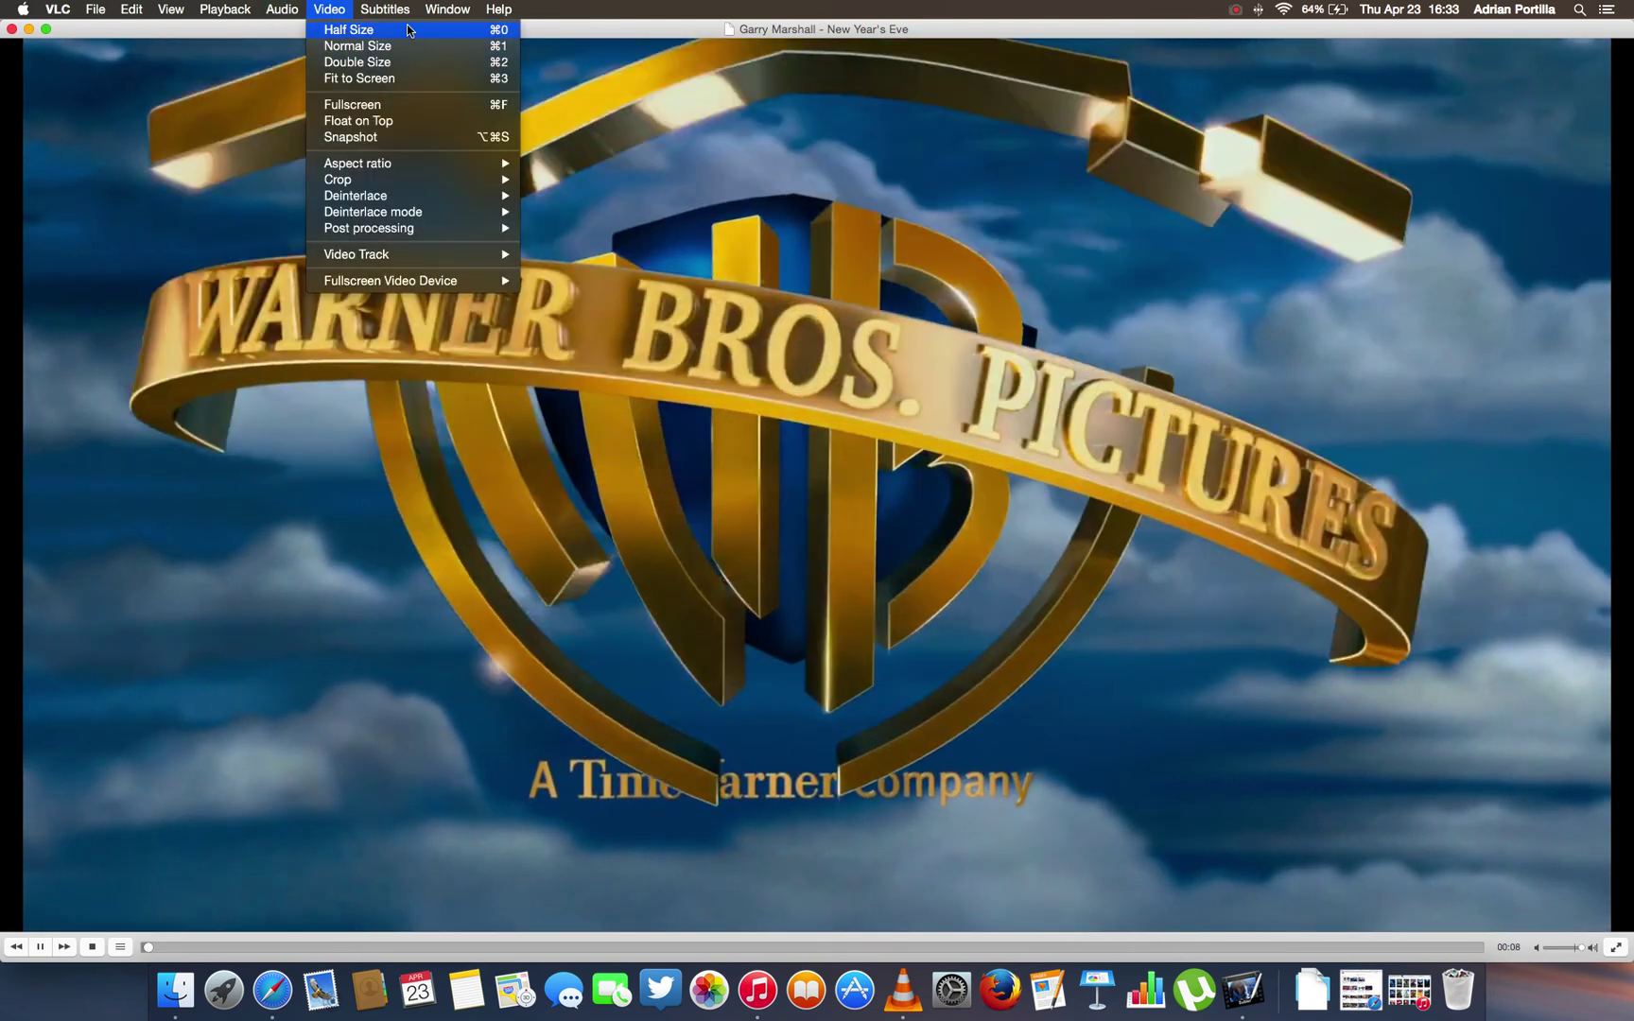
{"action": "mouse_move", "coordinate": [385, 10]}
{"action": "mouse_move", "coordinate": [535, 48]}
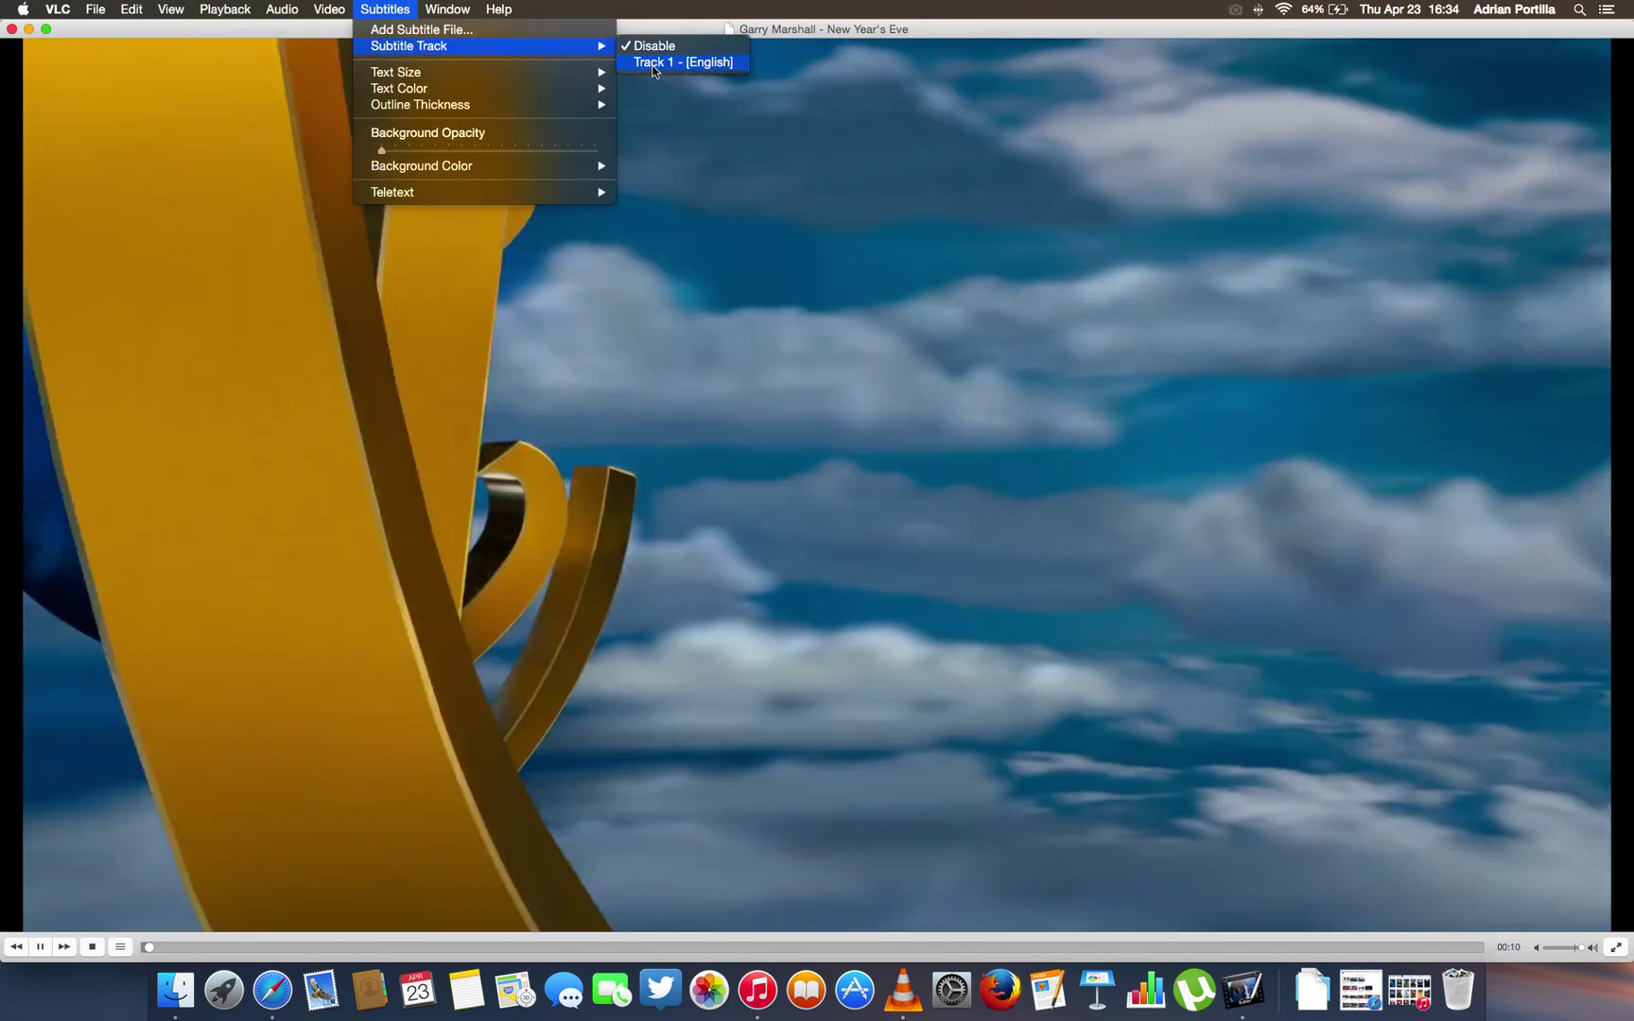
{"action": "left_click", "coordinate": [651, 62]}
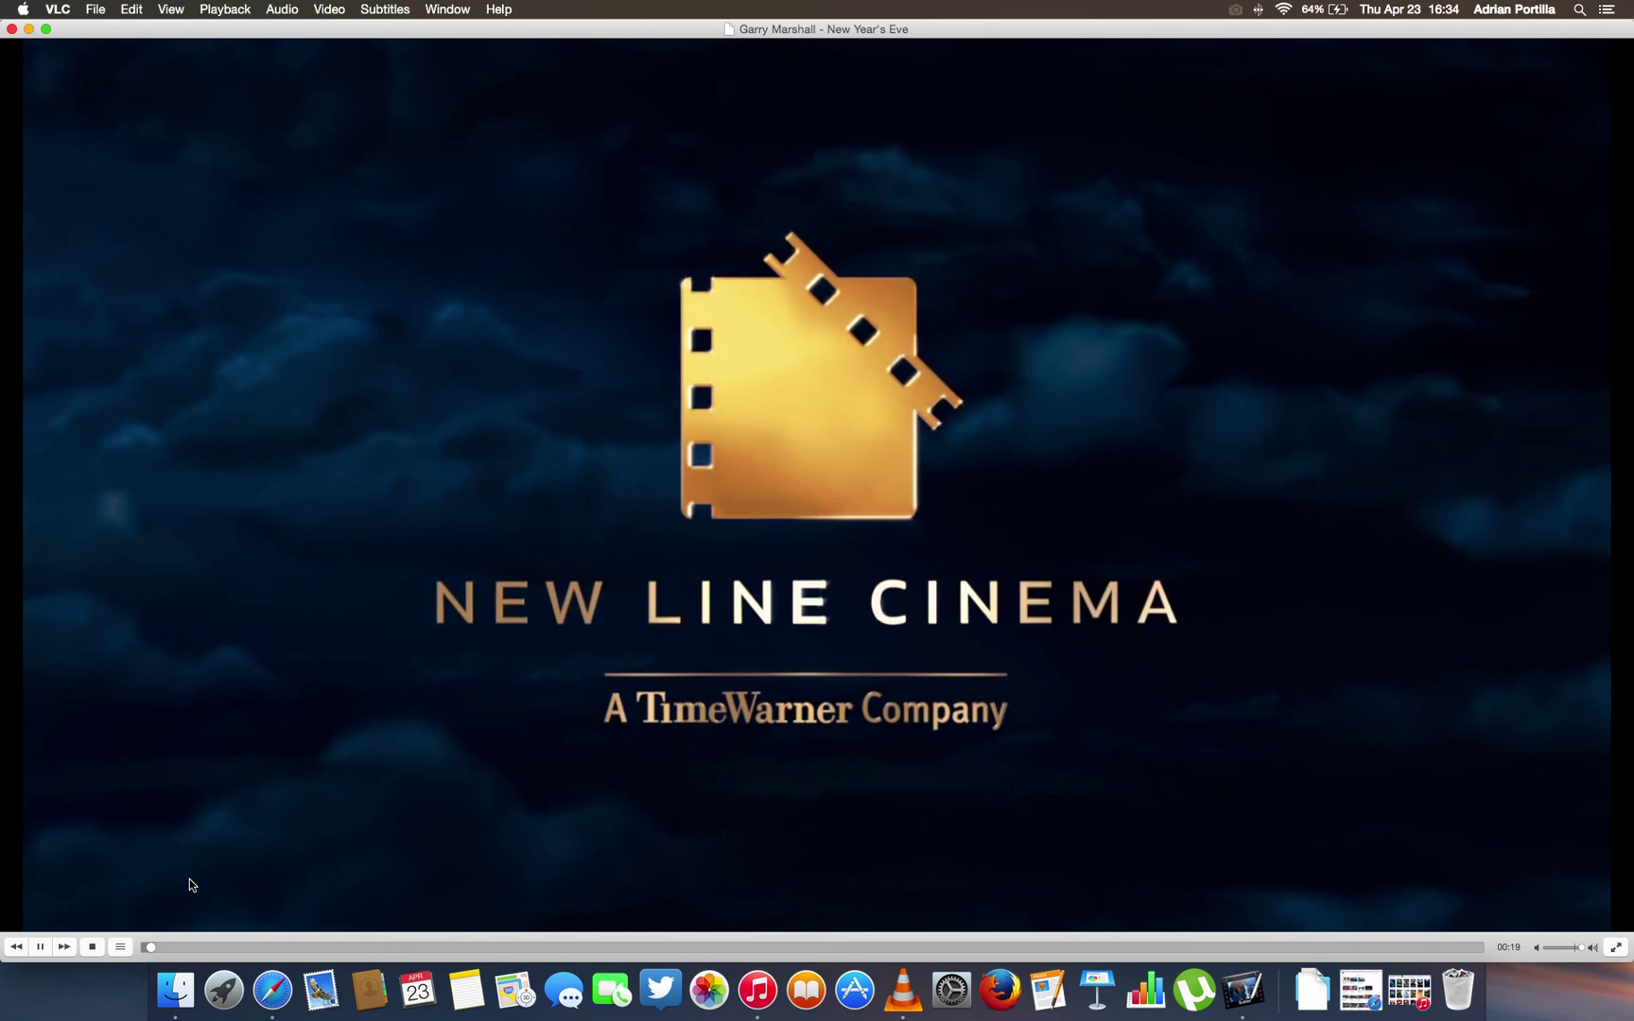
{"action": "left_click", "coordinate": [187, 946]}
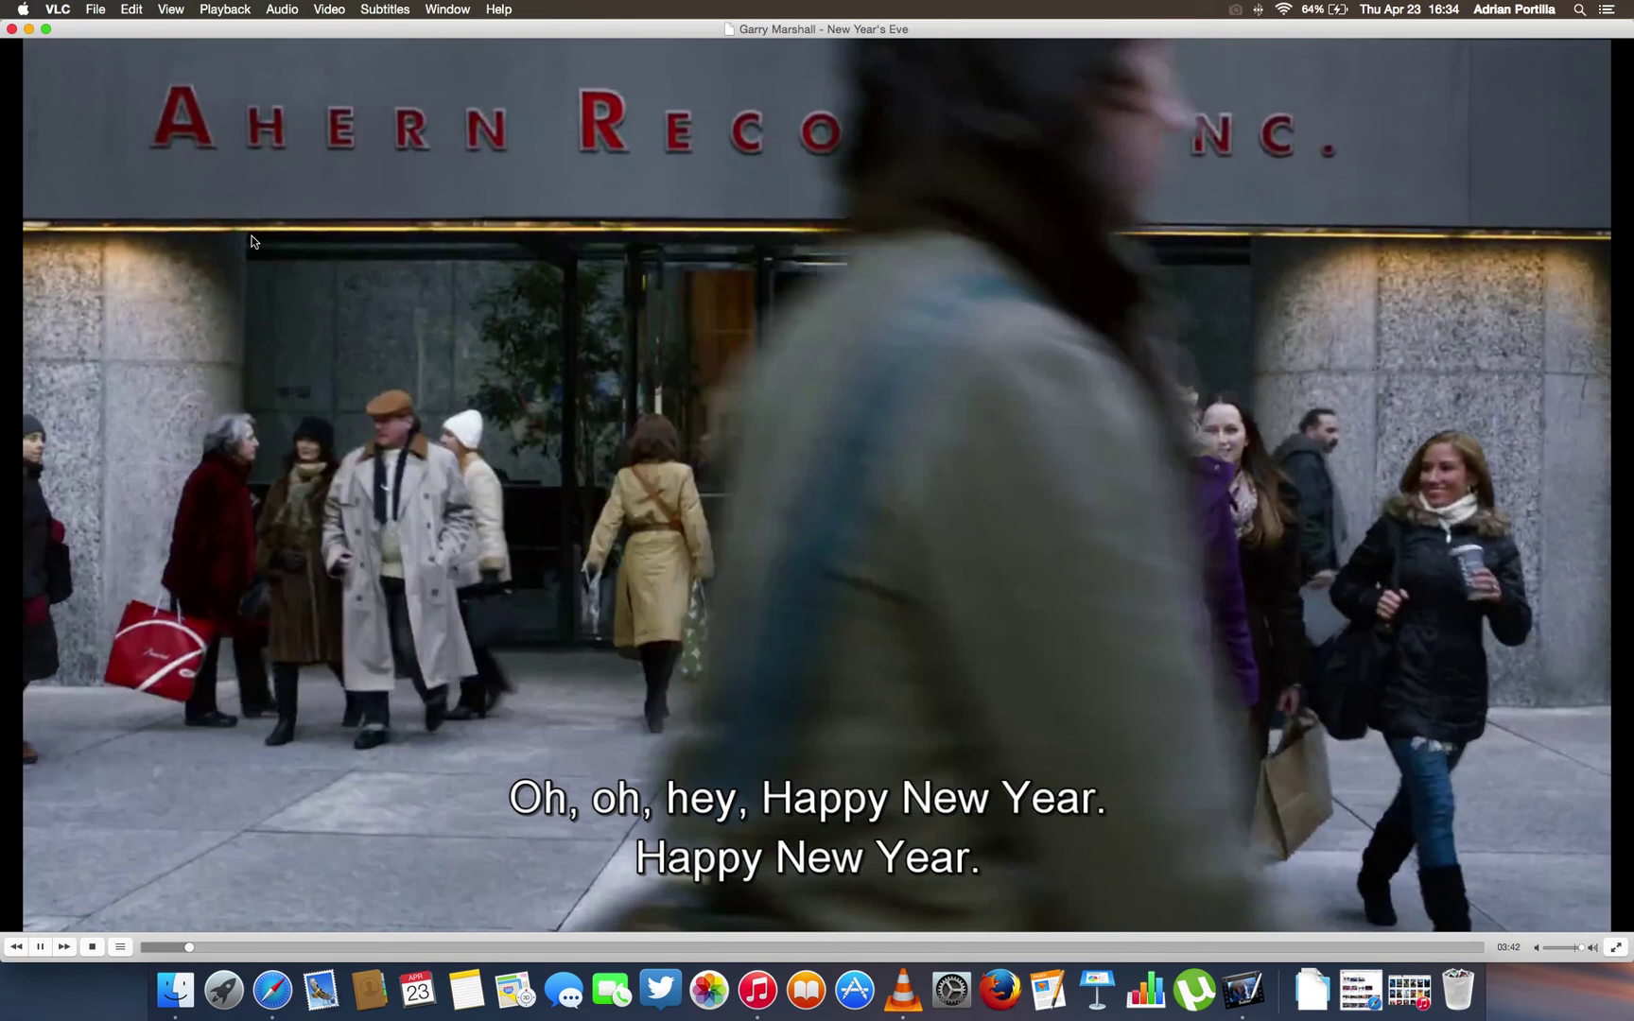
Step: Disable the subtitles, jump ahead to about 5:46, then close the VLC player
{"action": "left_click", "coordinate": [385, 9]}
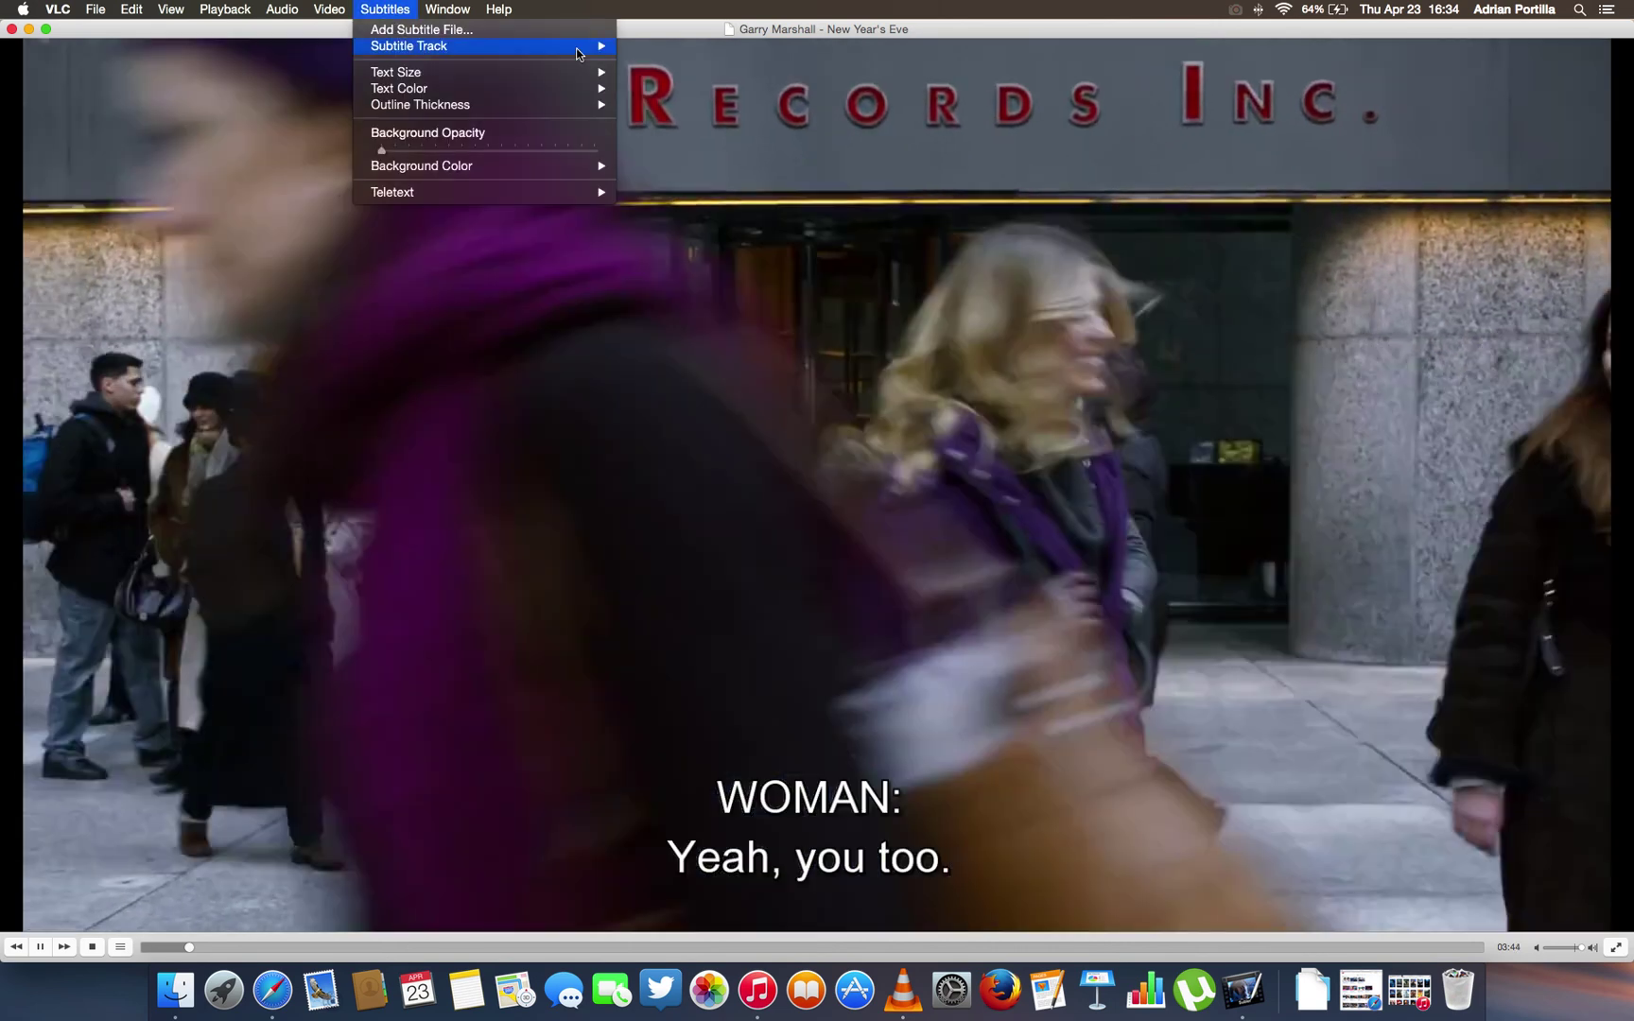
{"action": "mouse_move", "coordinate": [578, 47]}
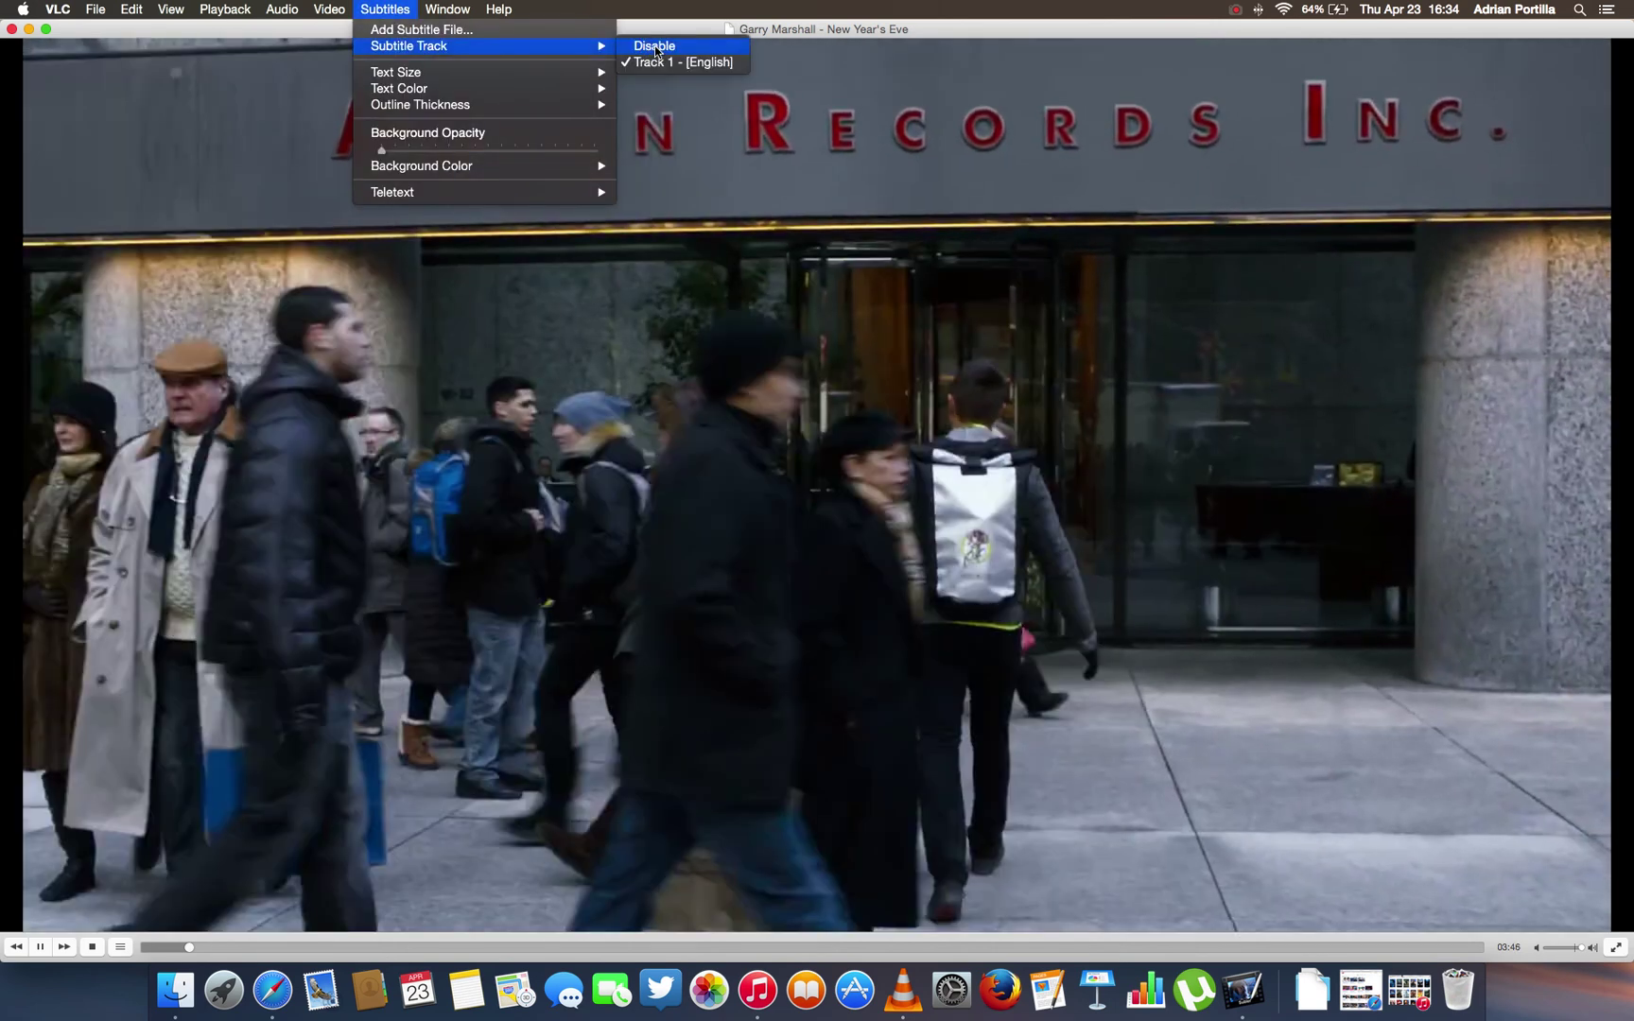
{"action": "left_click", "coordinate": [655, 46]}
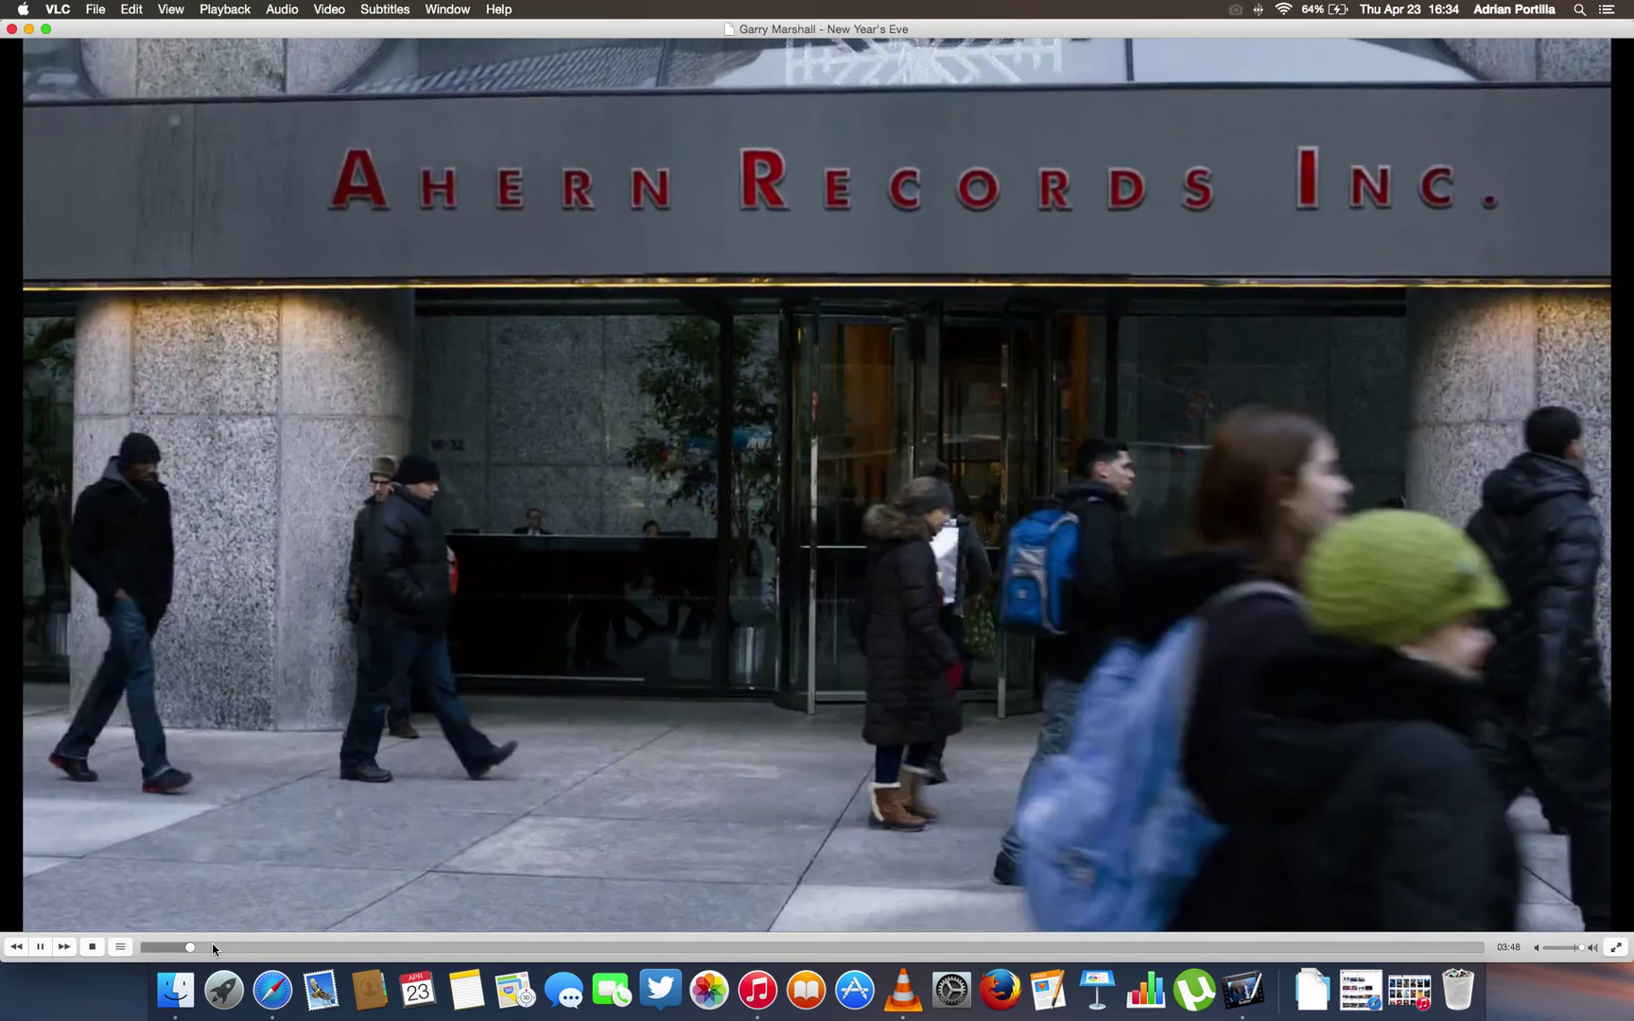
{"action": "left_click", "coordinate": [212, 945]}
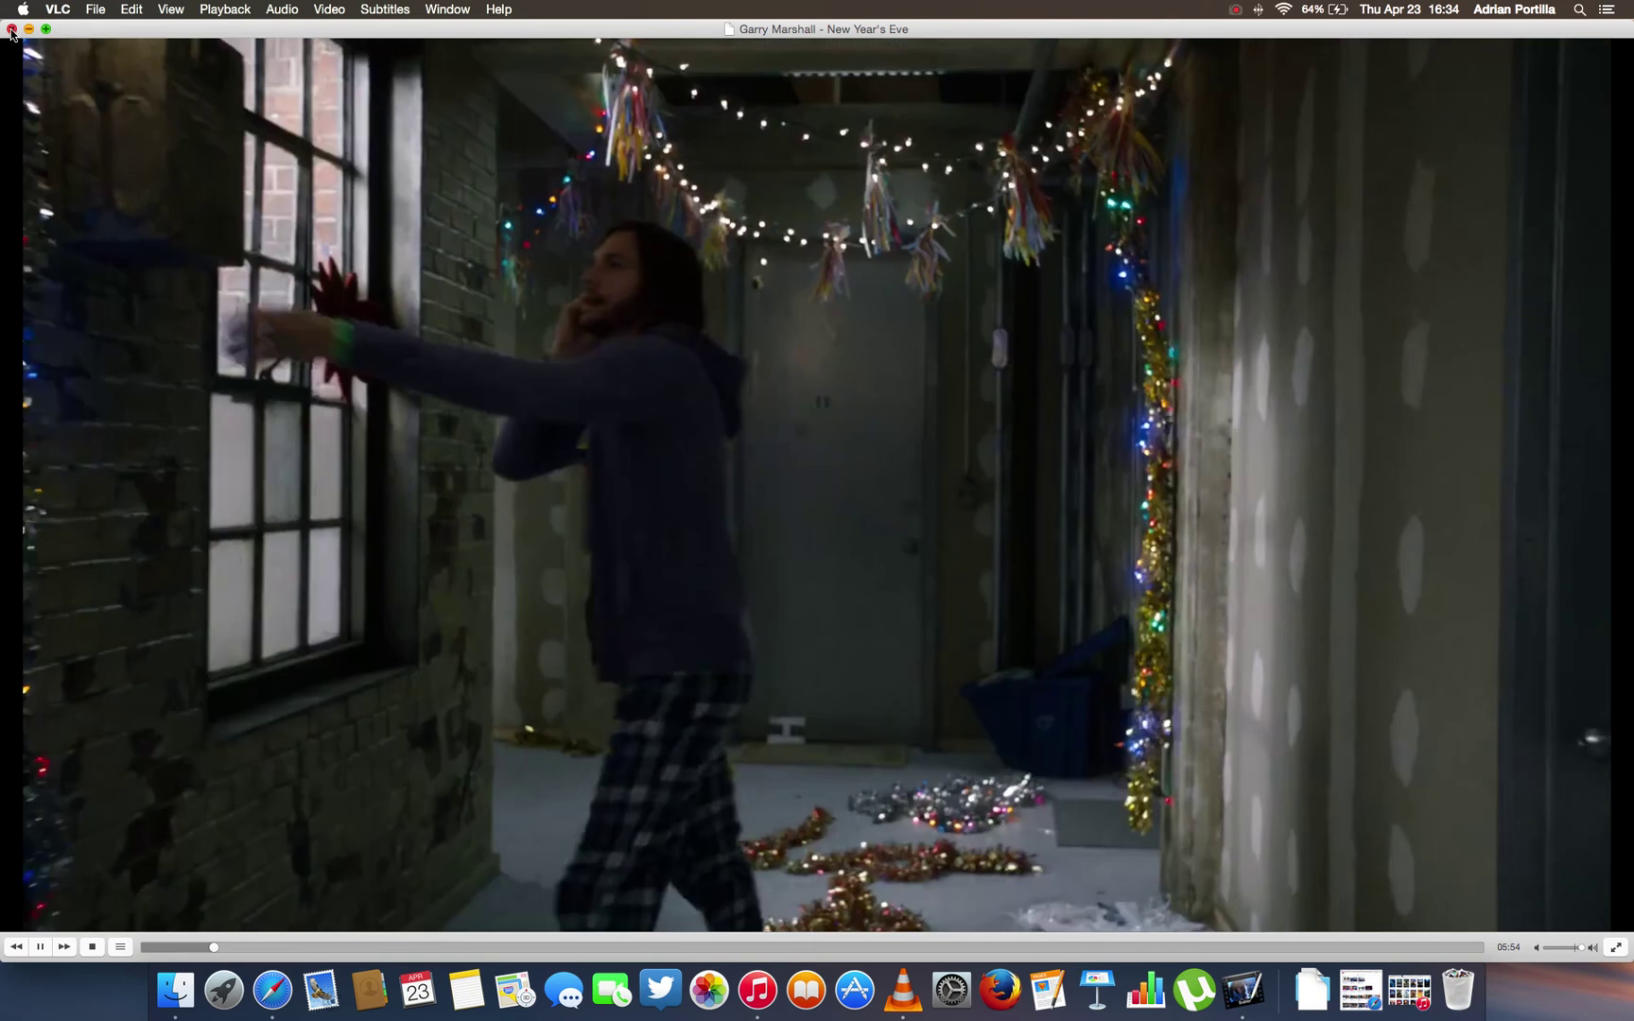
{"action": "left_click", "coordinate": [12, 29]}
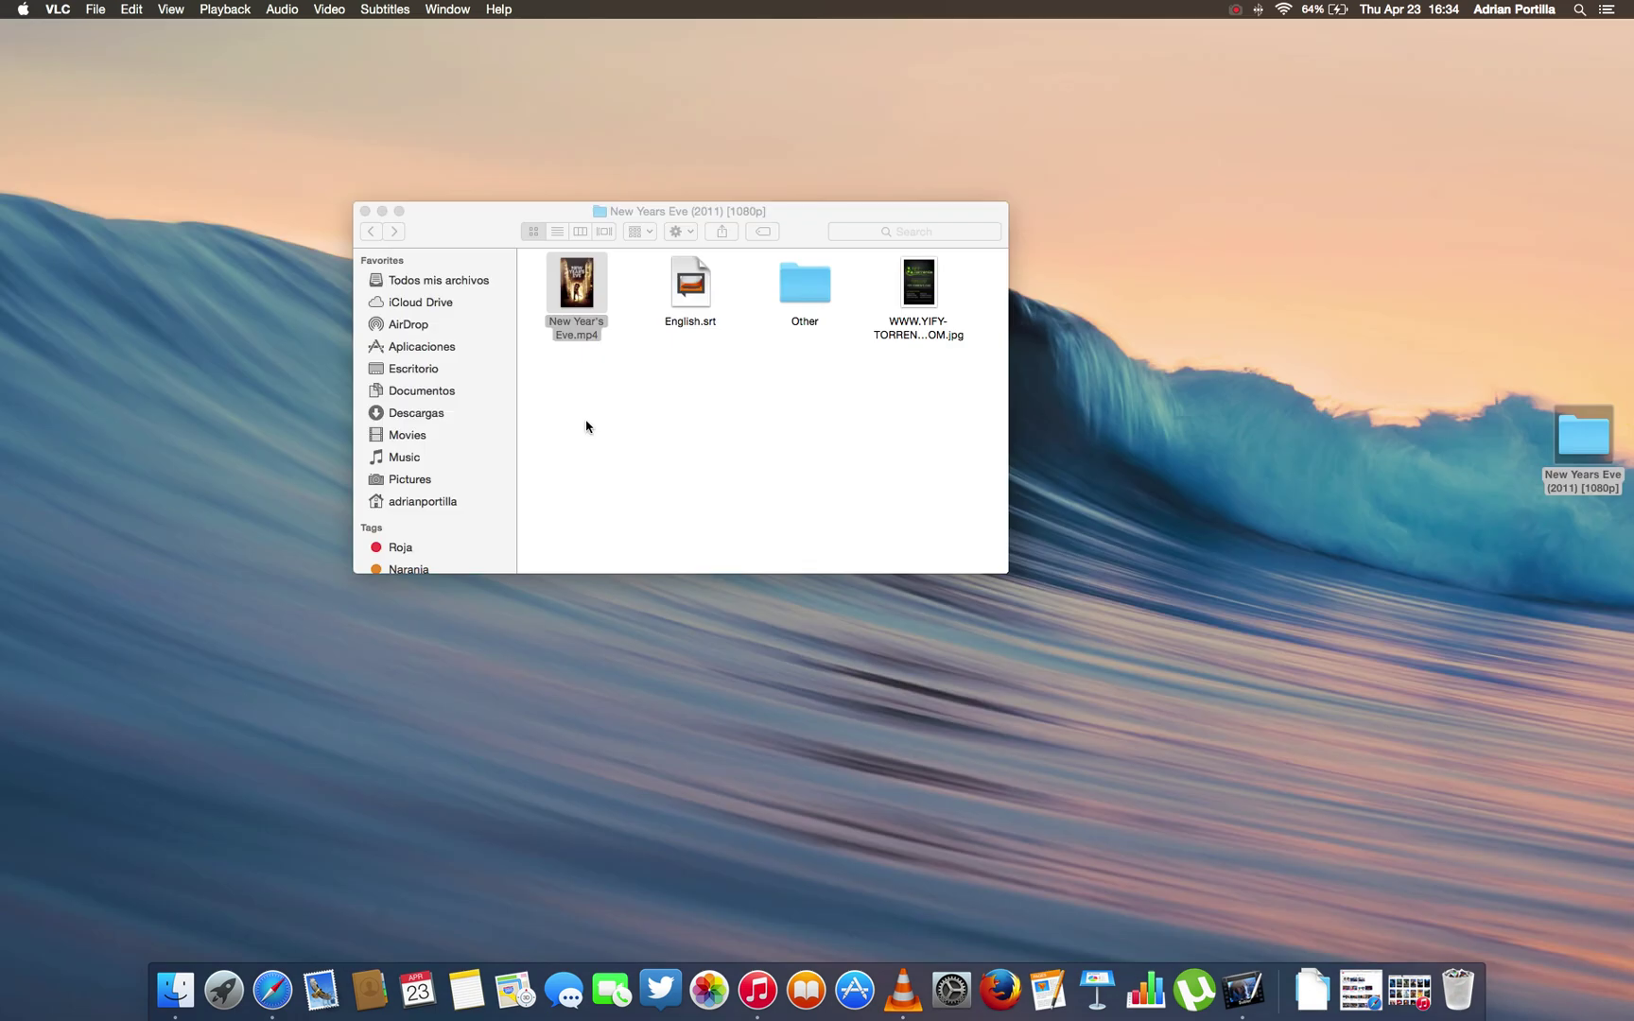
Step: Bring iTunes back, view and close Divergent's details, then scroll down to X-Men Days of Future Past
{"action": "left_click", "coordinate": [1407, 964]}
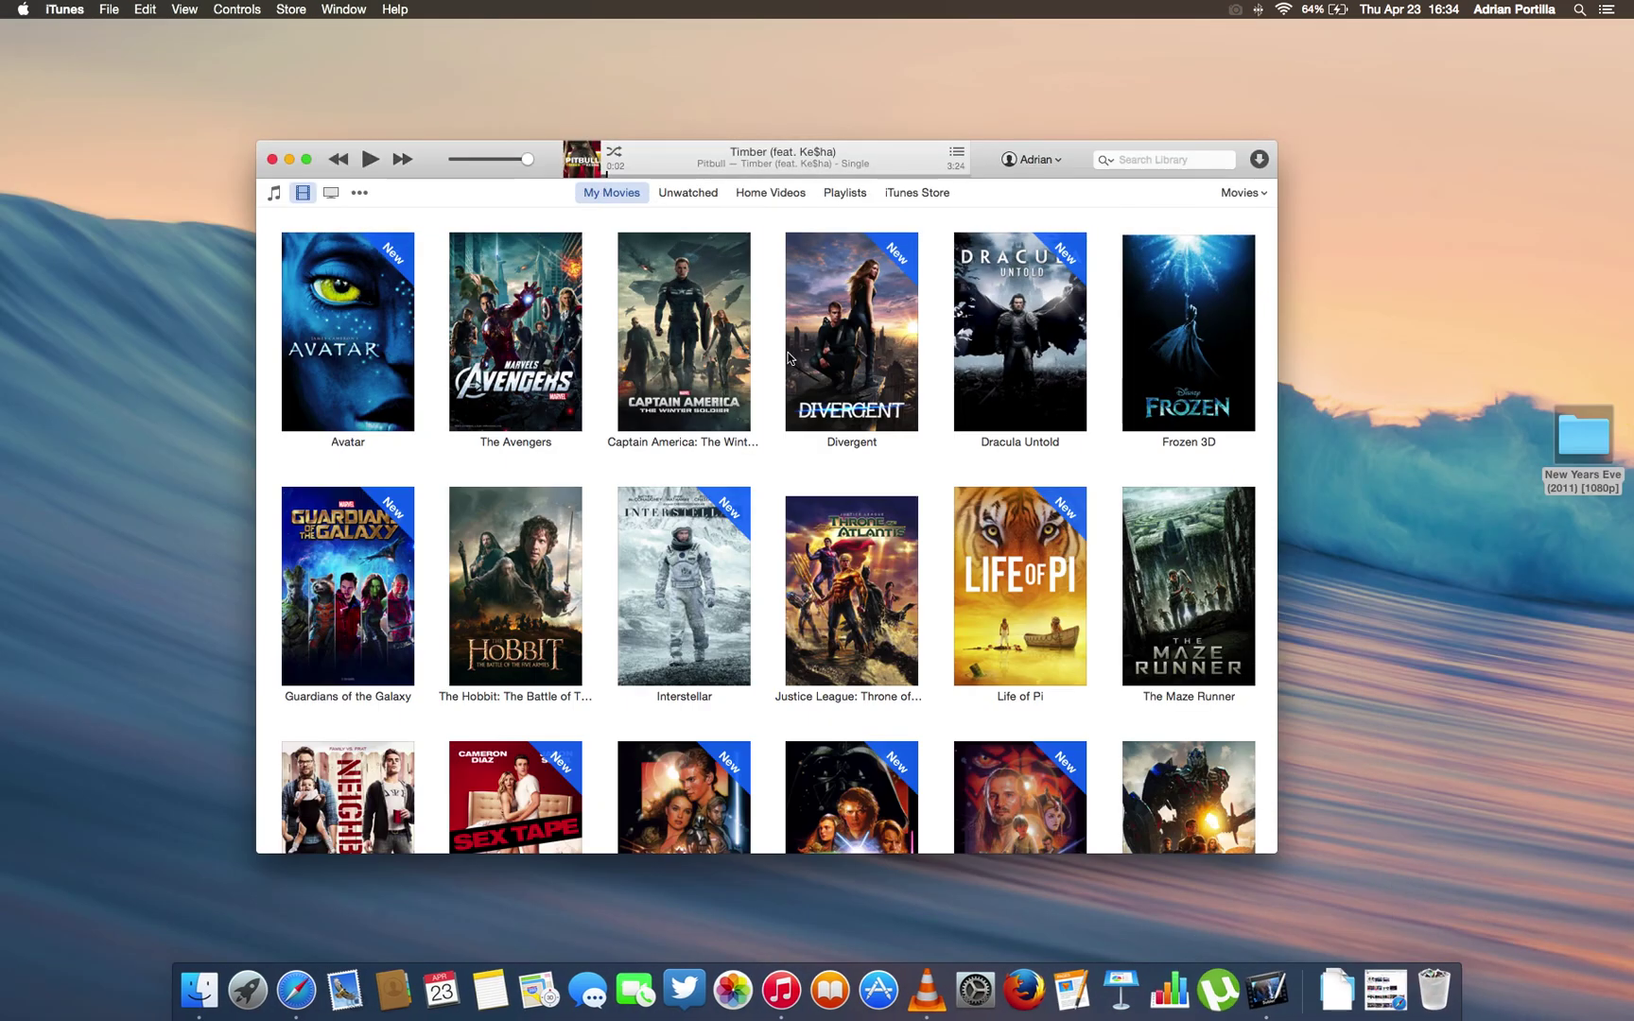
{"action": "left_click", "coordinate": [788, 356]}
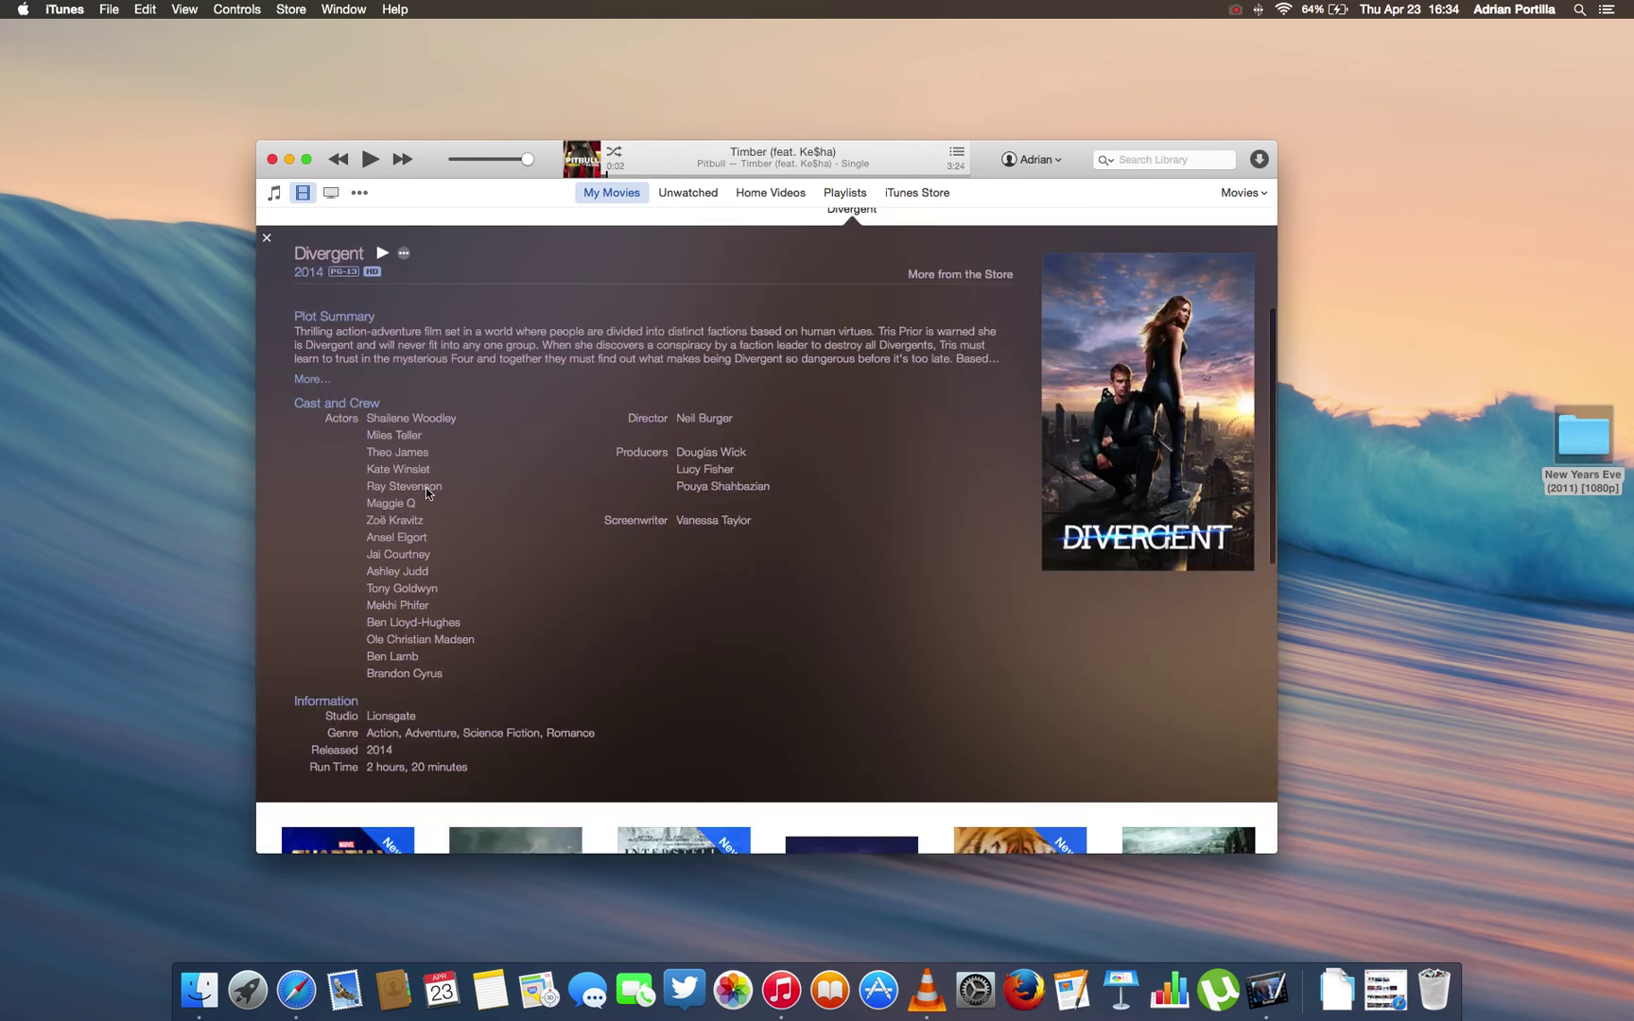
{"action": "scroll", "coordinate": [731, 694], "scroll_direction": "down", "scroll_amount": 10}
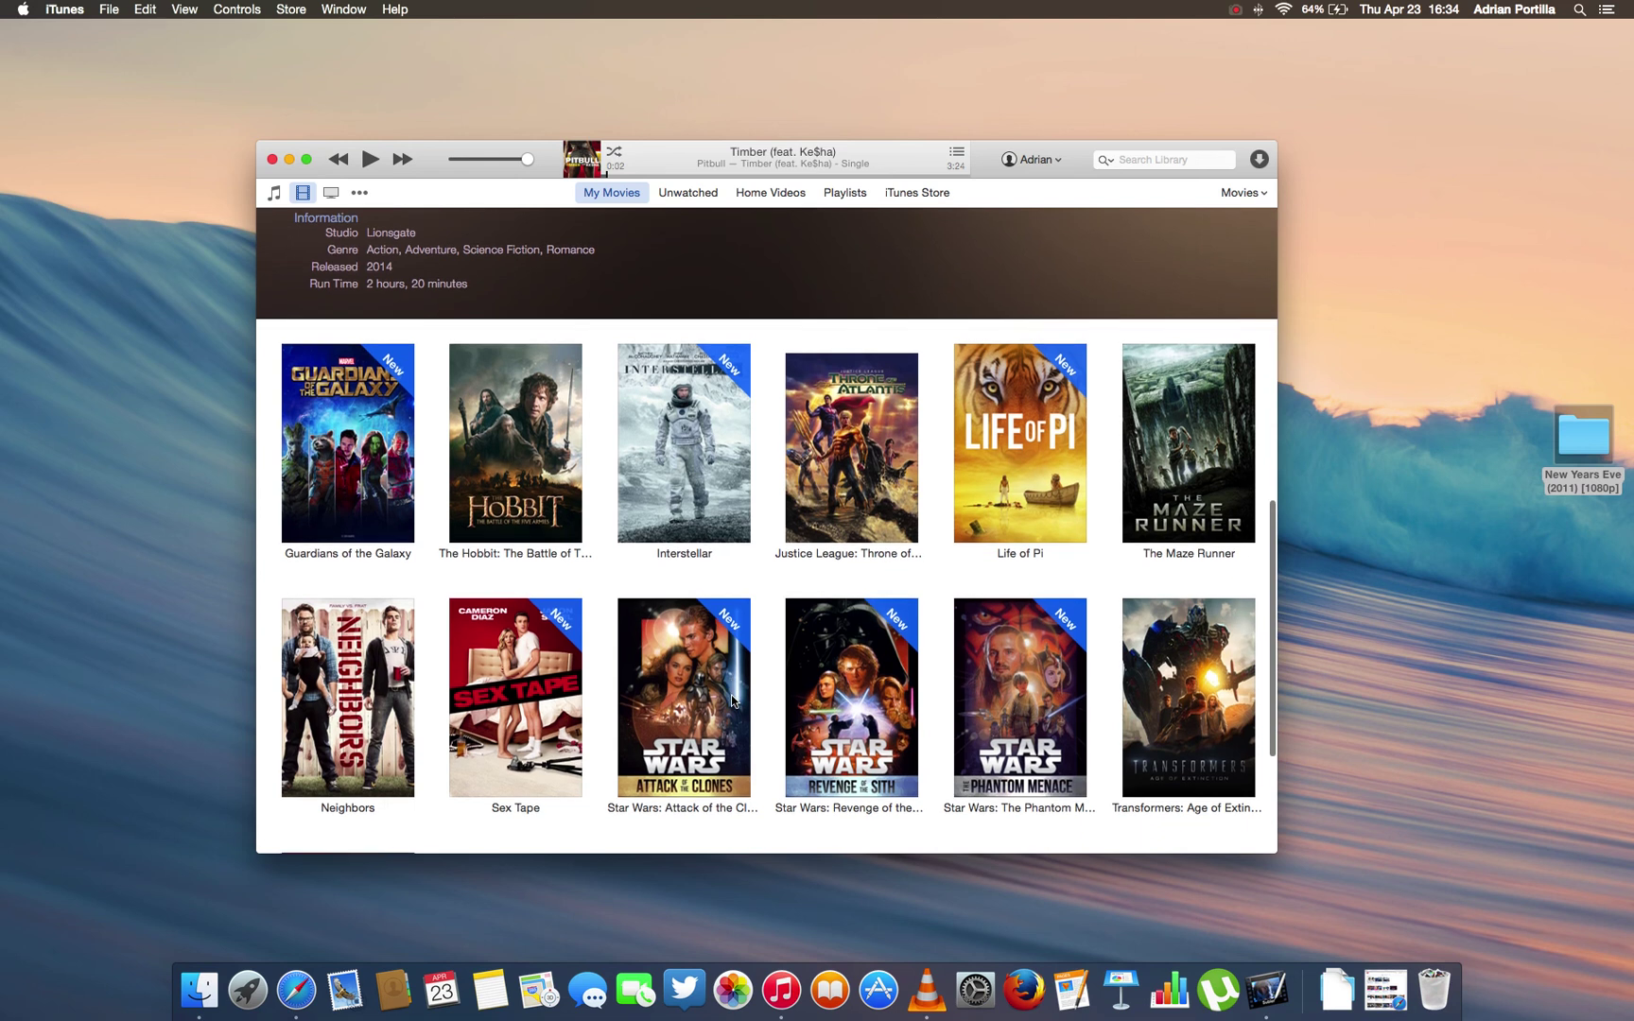
{"action": "scroll", "coordinate": [781, 556], "scroll_direction": "up", "scroll_amount": 15}
{"action": "scroll", "coordinate": [781, 557], "scroll_direction": "down", "scroll_amount": 1}
{"action": "left_click", "coordinate": [839, 378]}
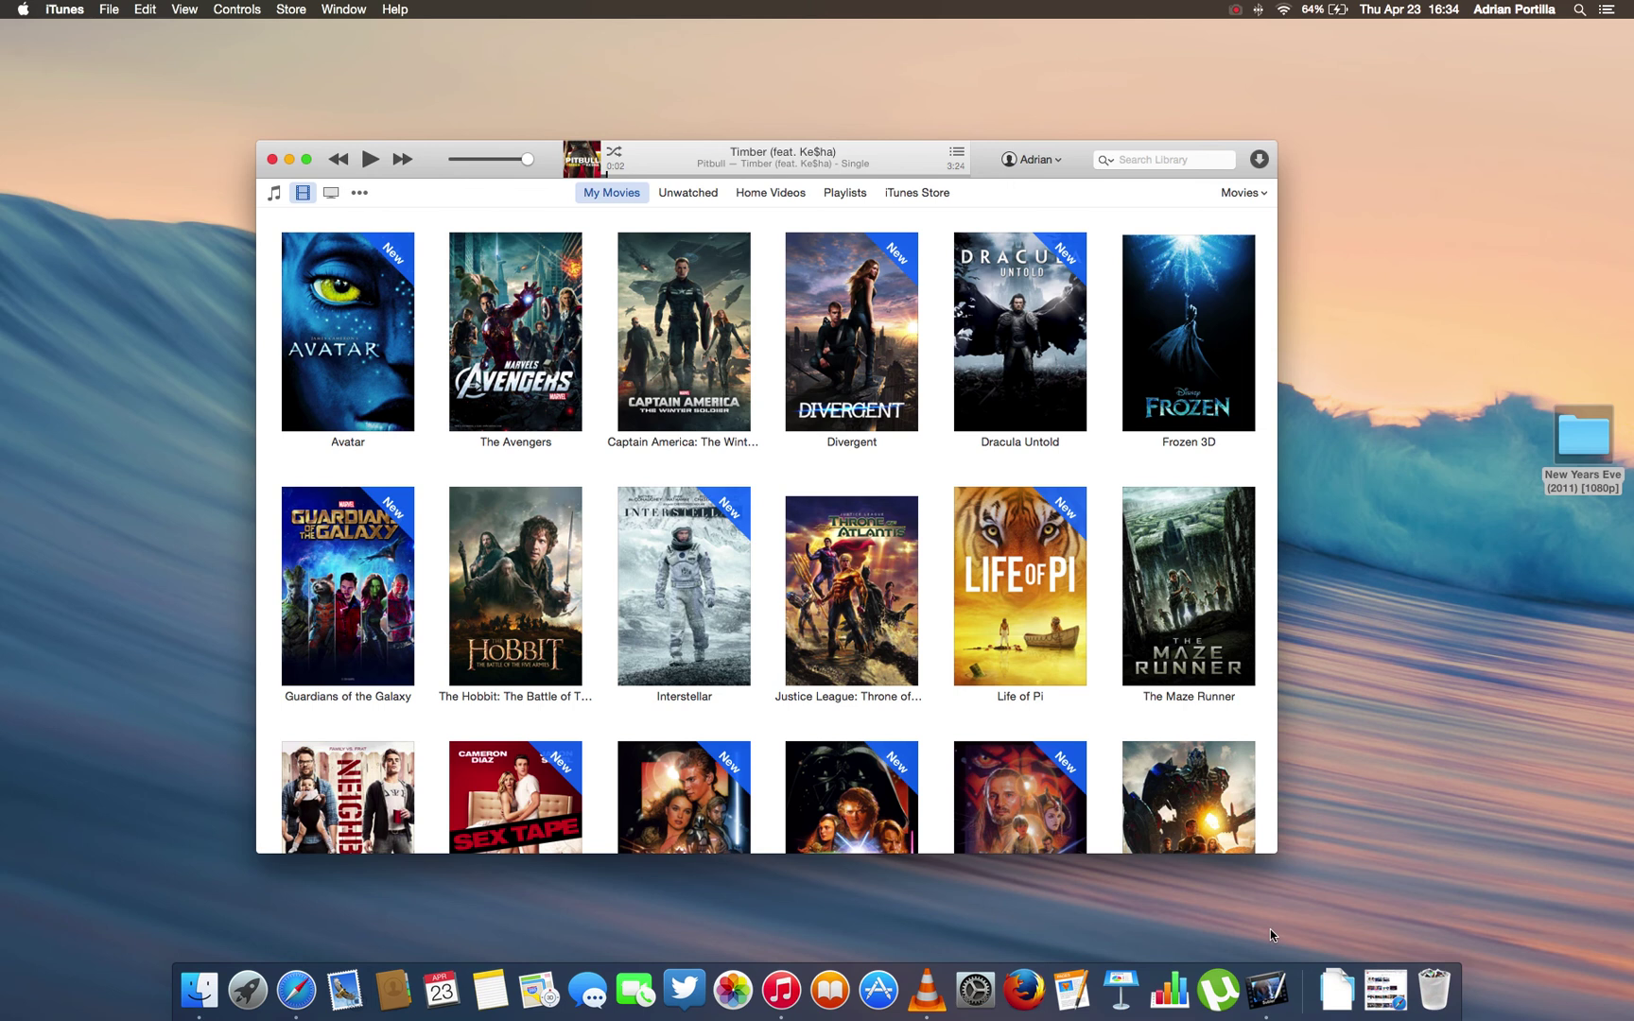
{"action": "scroll", "coordinate": [1237, 770], "scroll_direction": "down", "scroll_amount": 5}
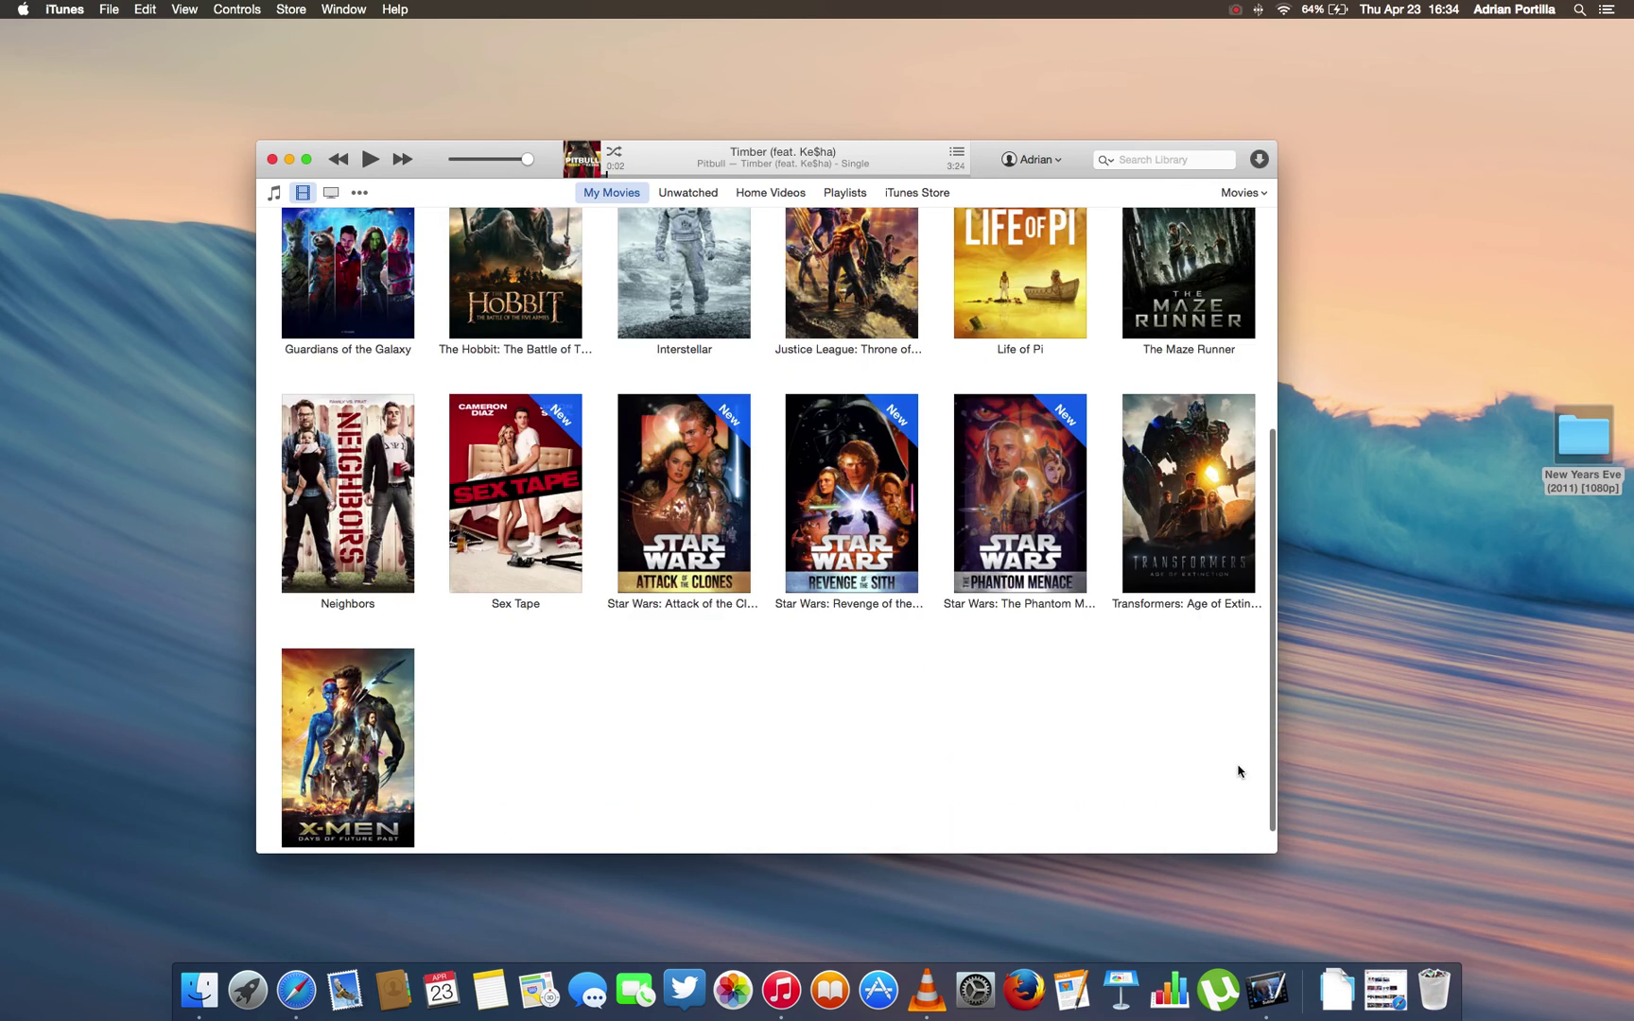
{"action": "scroll", "coordinate": [1237, 771], "scroll_direction": "down", "scroll_amount": 1}
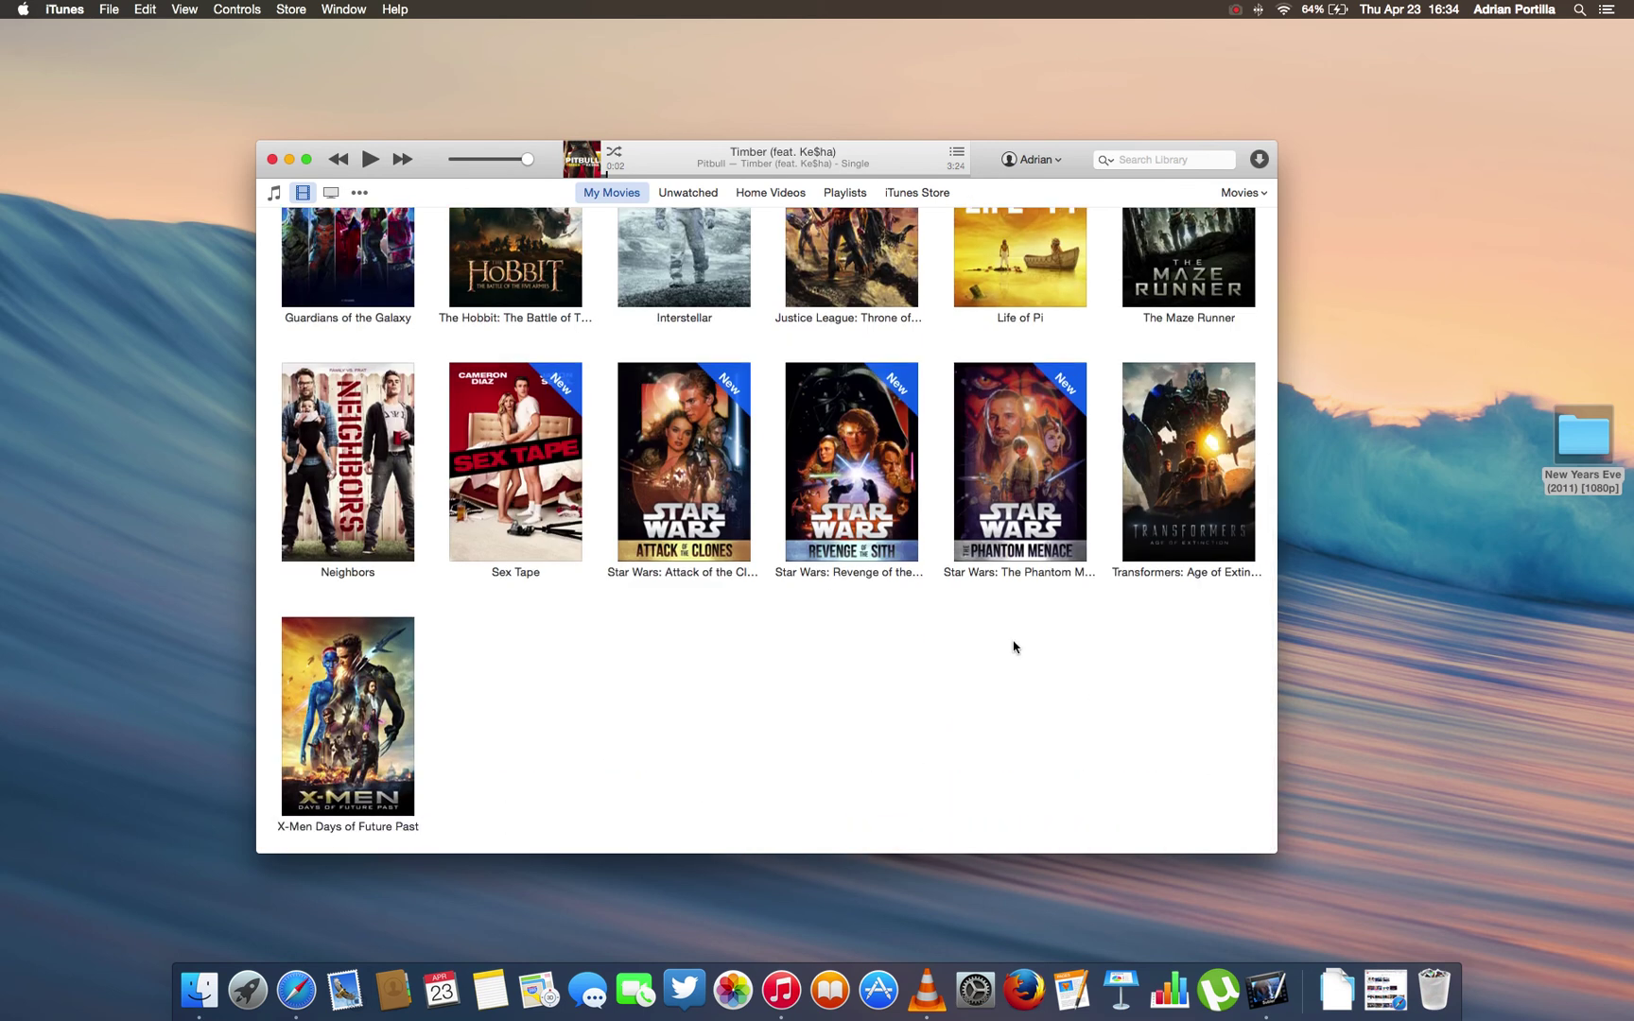
Step: Play Star Wars: Attack of the Clones with Spanish subtitles and skip ahead to about 9:41
{"action": "left_click", "coordinate": [692, 525]}
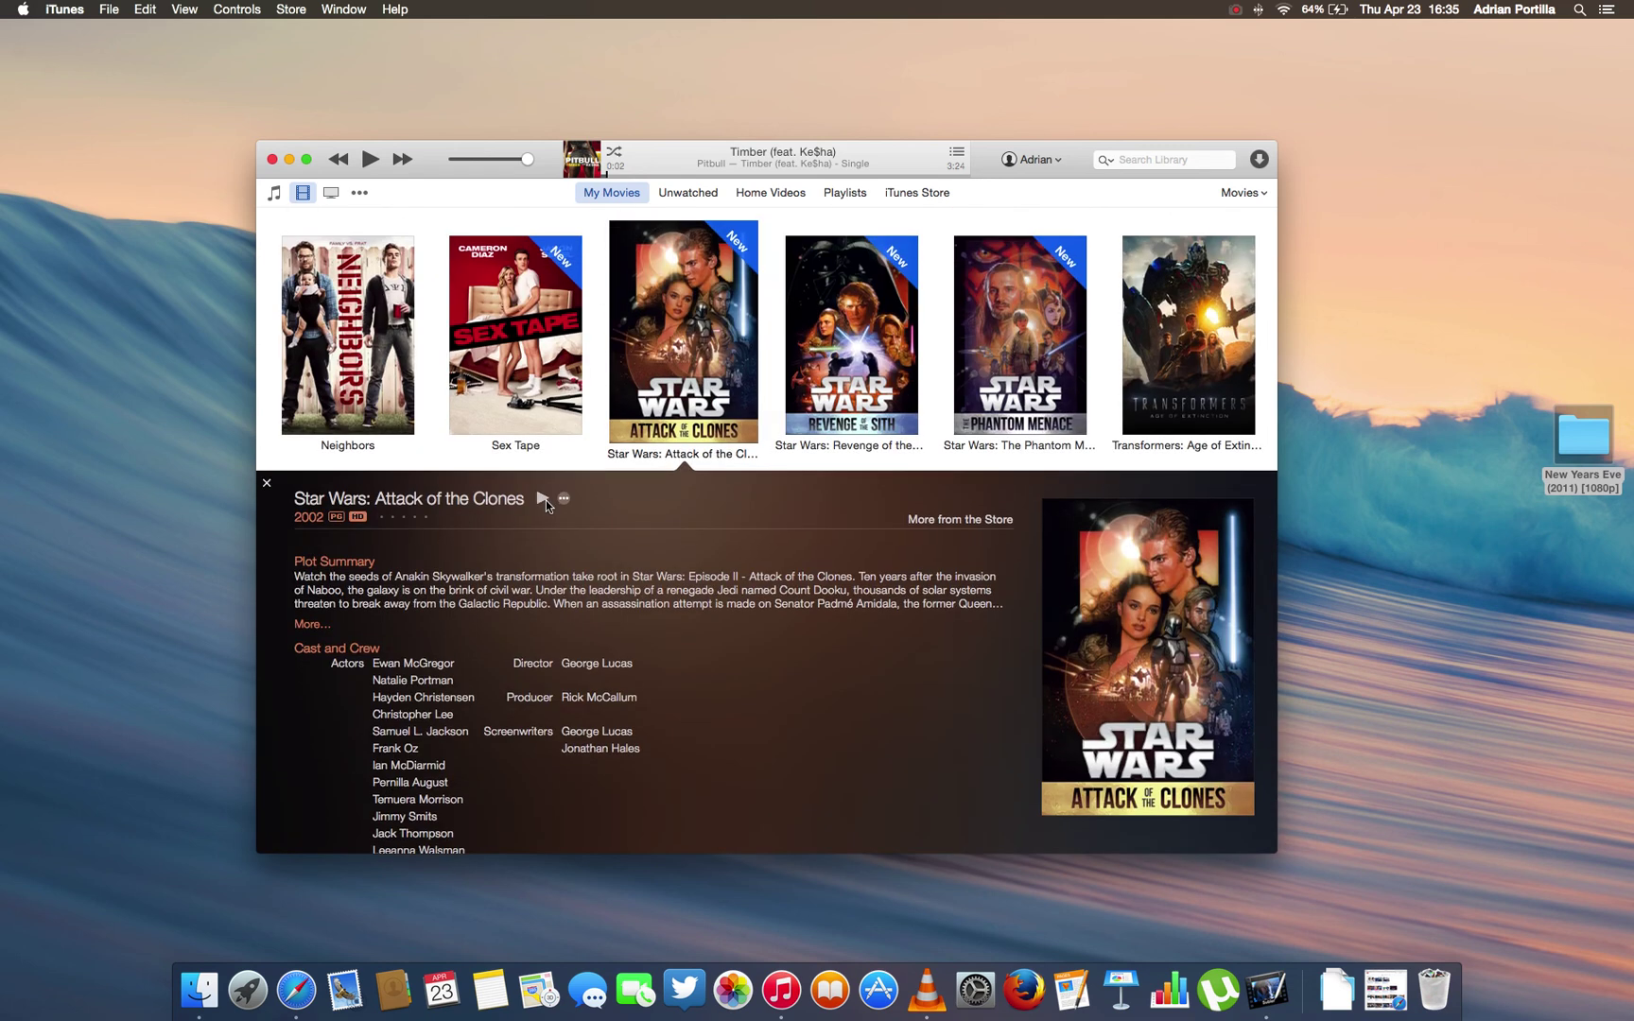
{"action": "left_click", "coordinate": [543, 499]}
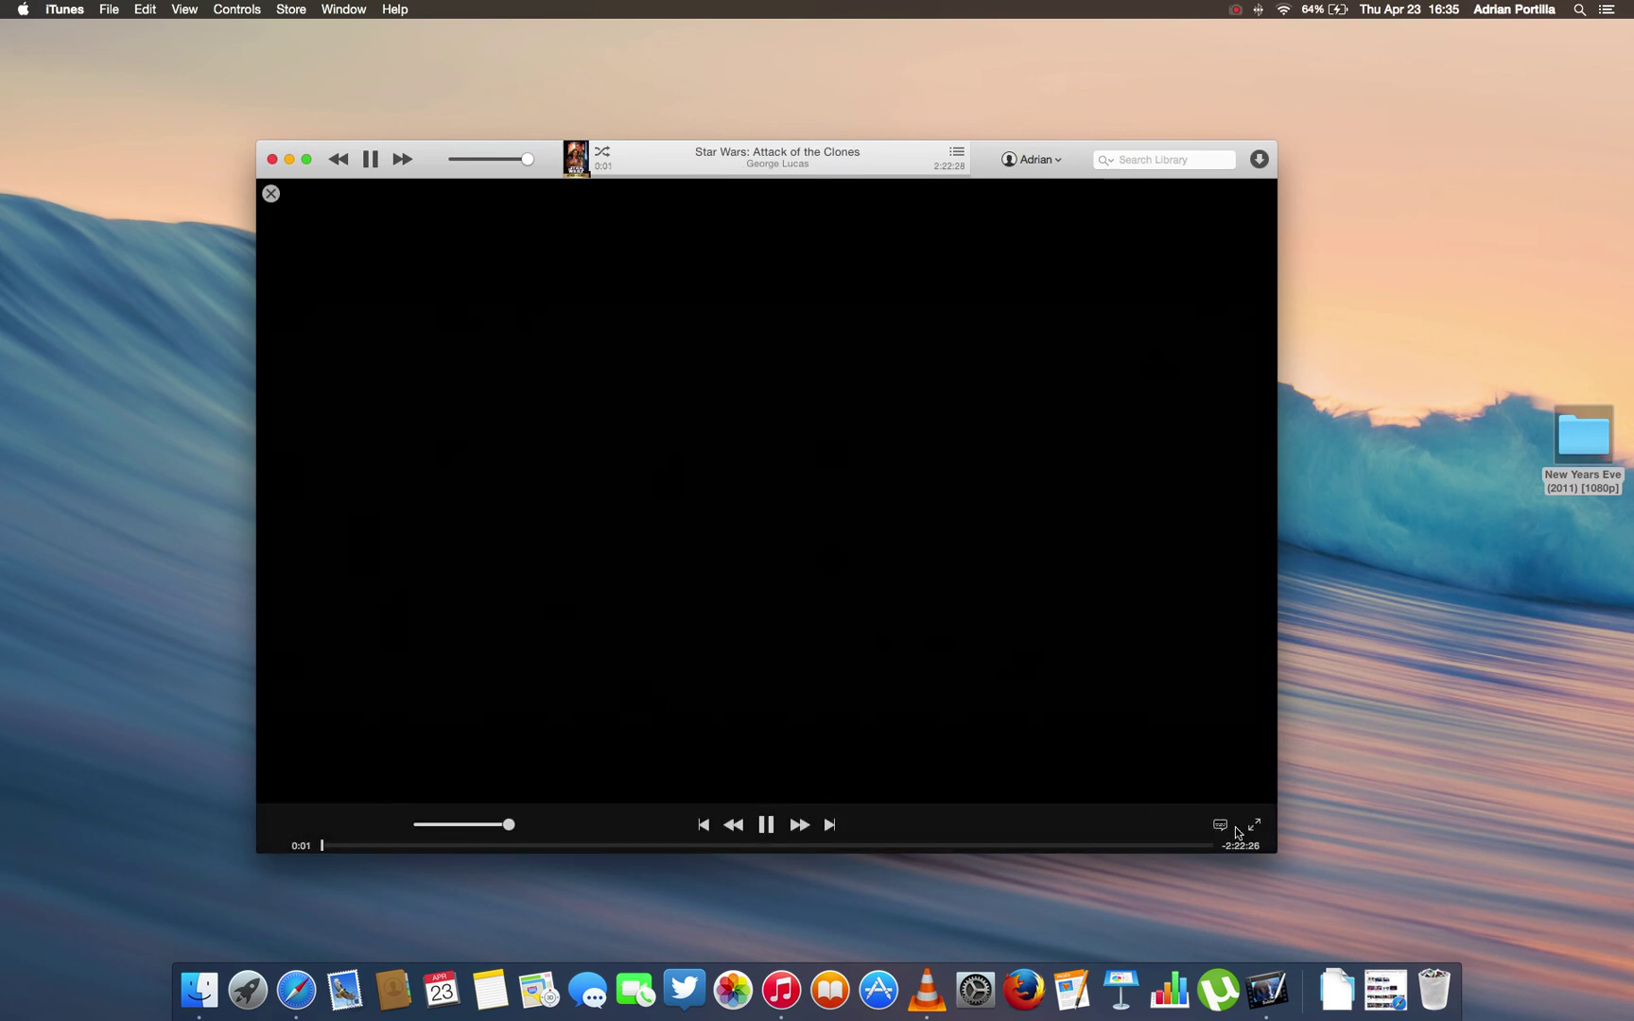
{"action": "left_click", "coordinate": [1220, 825]}
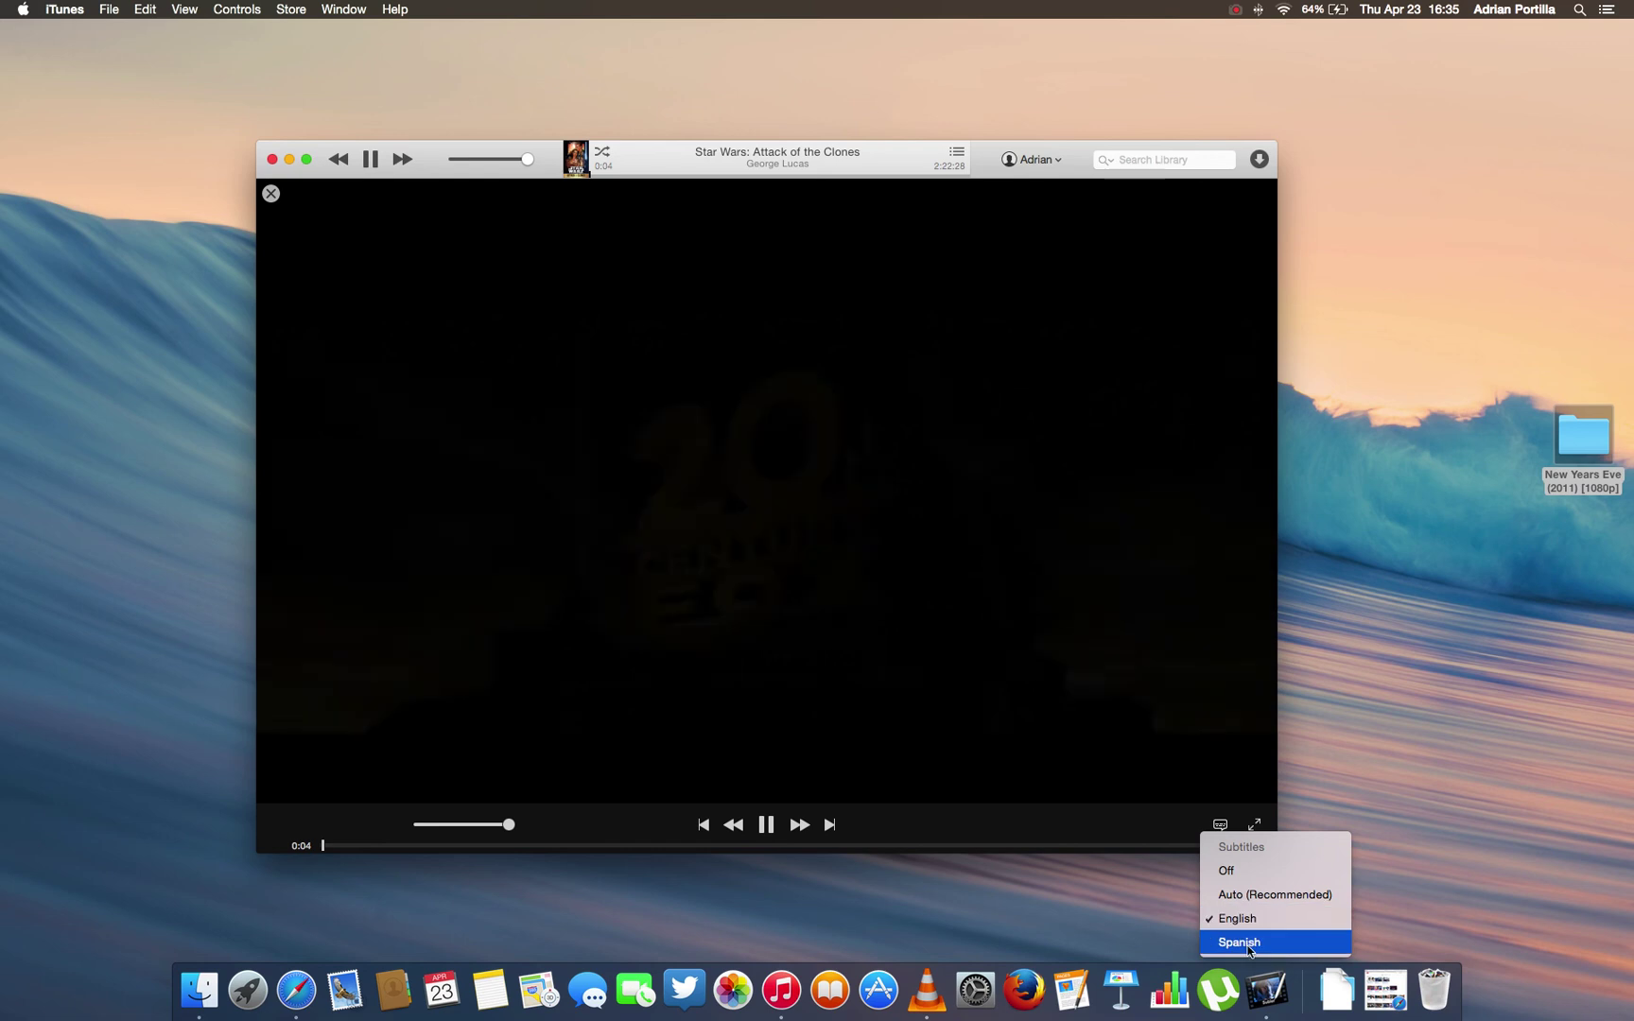
{"action": "left_click", "coordinate": [1250, 944]}
{"action": "left_click", "coordinate": [382, 845]}
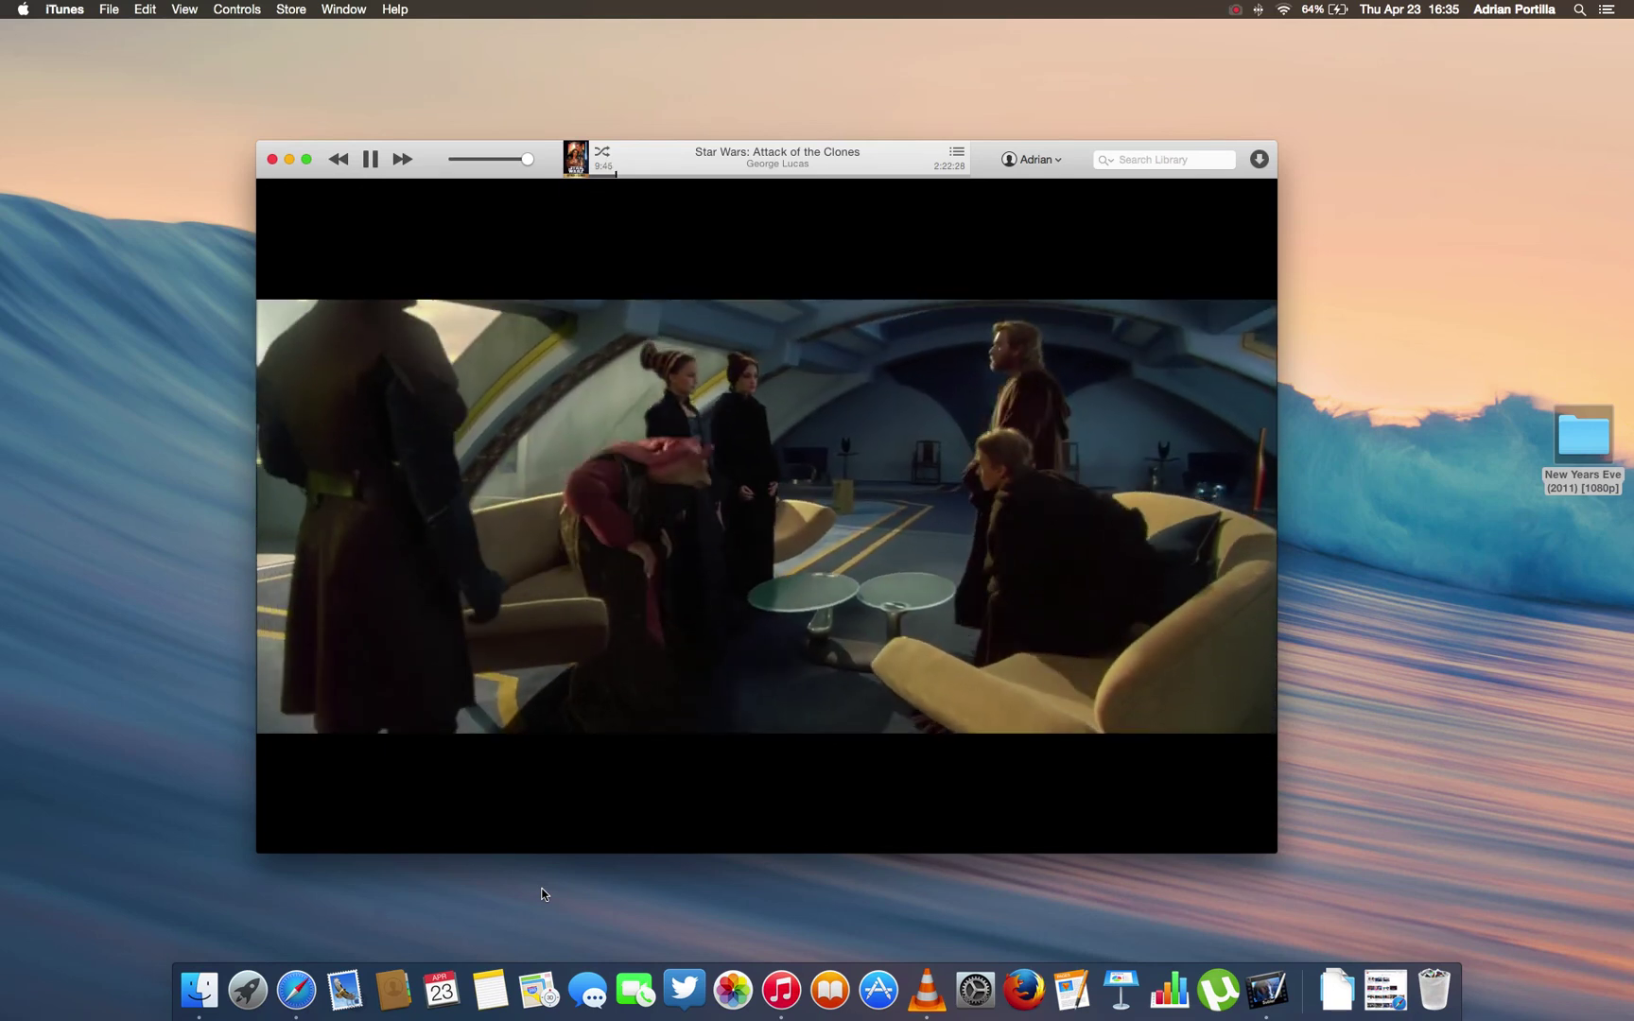
Step: Stop playback, close the Attack of the Clones details and scroll back to the library's top
{"action": "mouse_move", "coordinate": [1207, 787]}
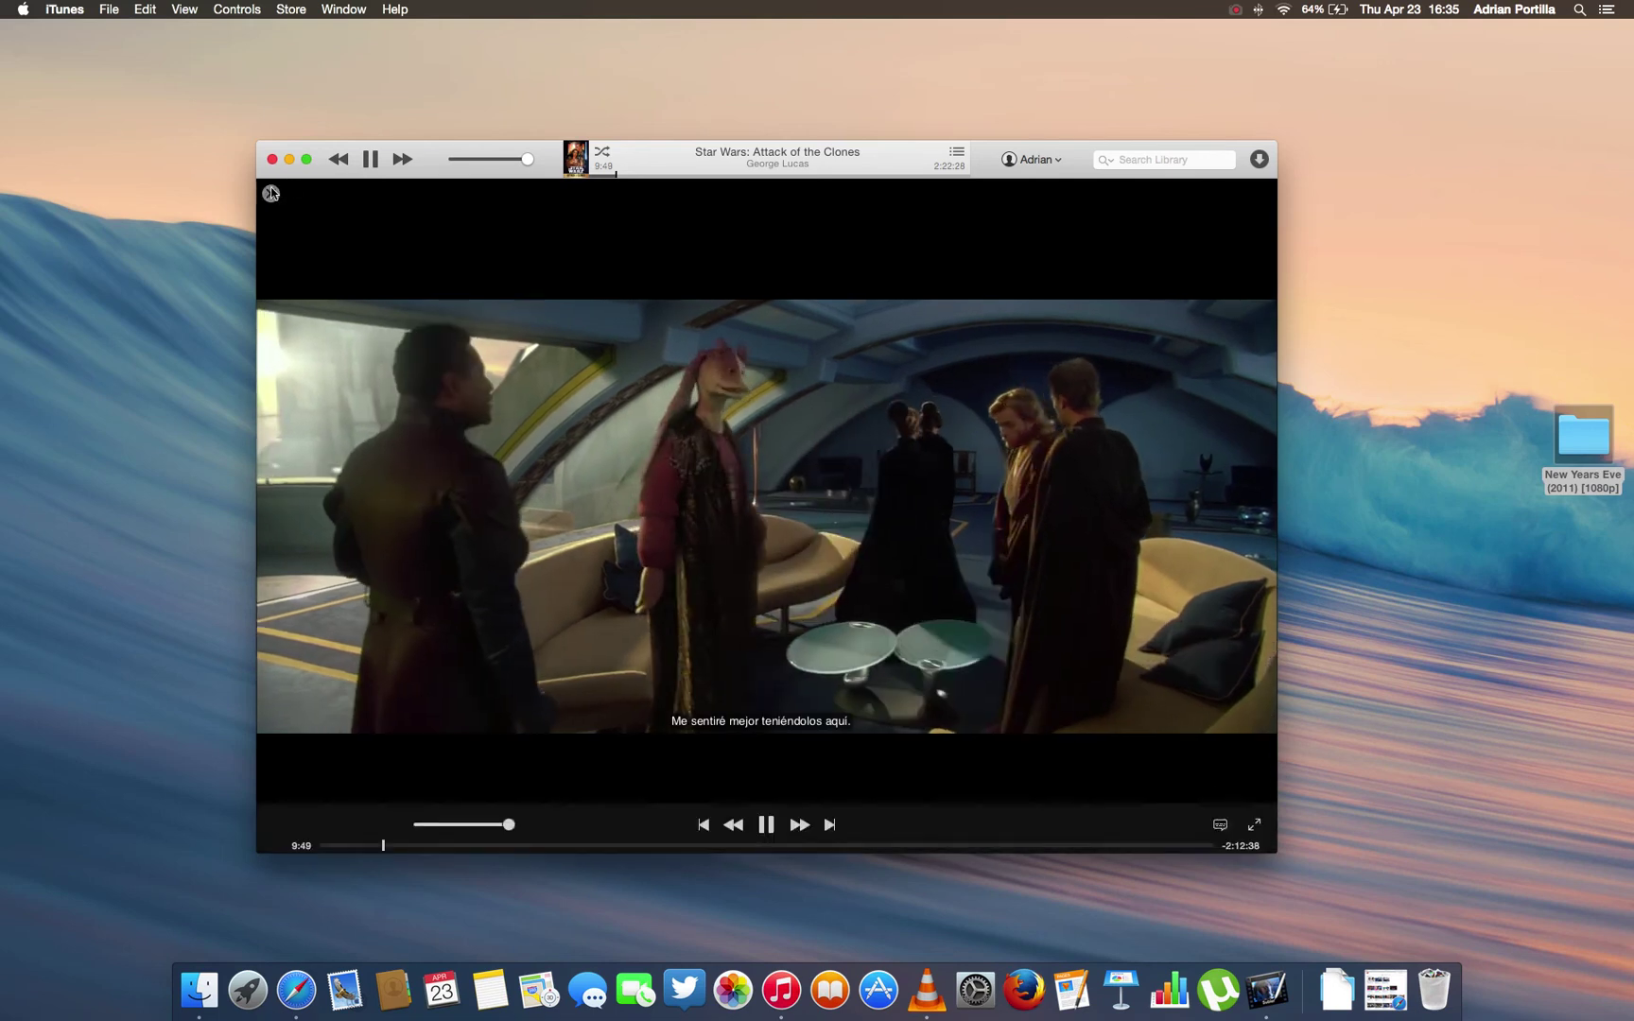
{"action": "key", "text": "super+period"}
{"action": "scroll", "coordinate": [708, 683], "scroll_direction": "down", "scroll_amount": 5}
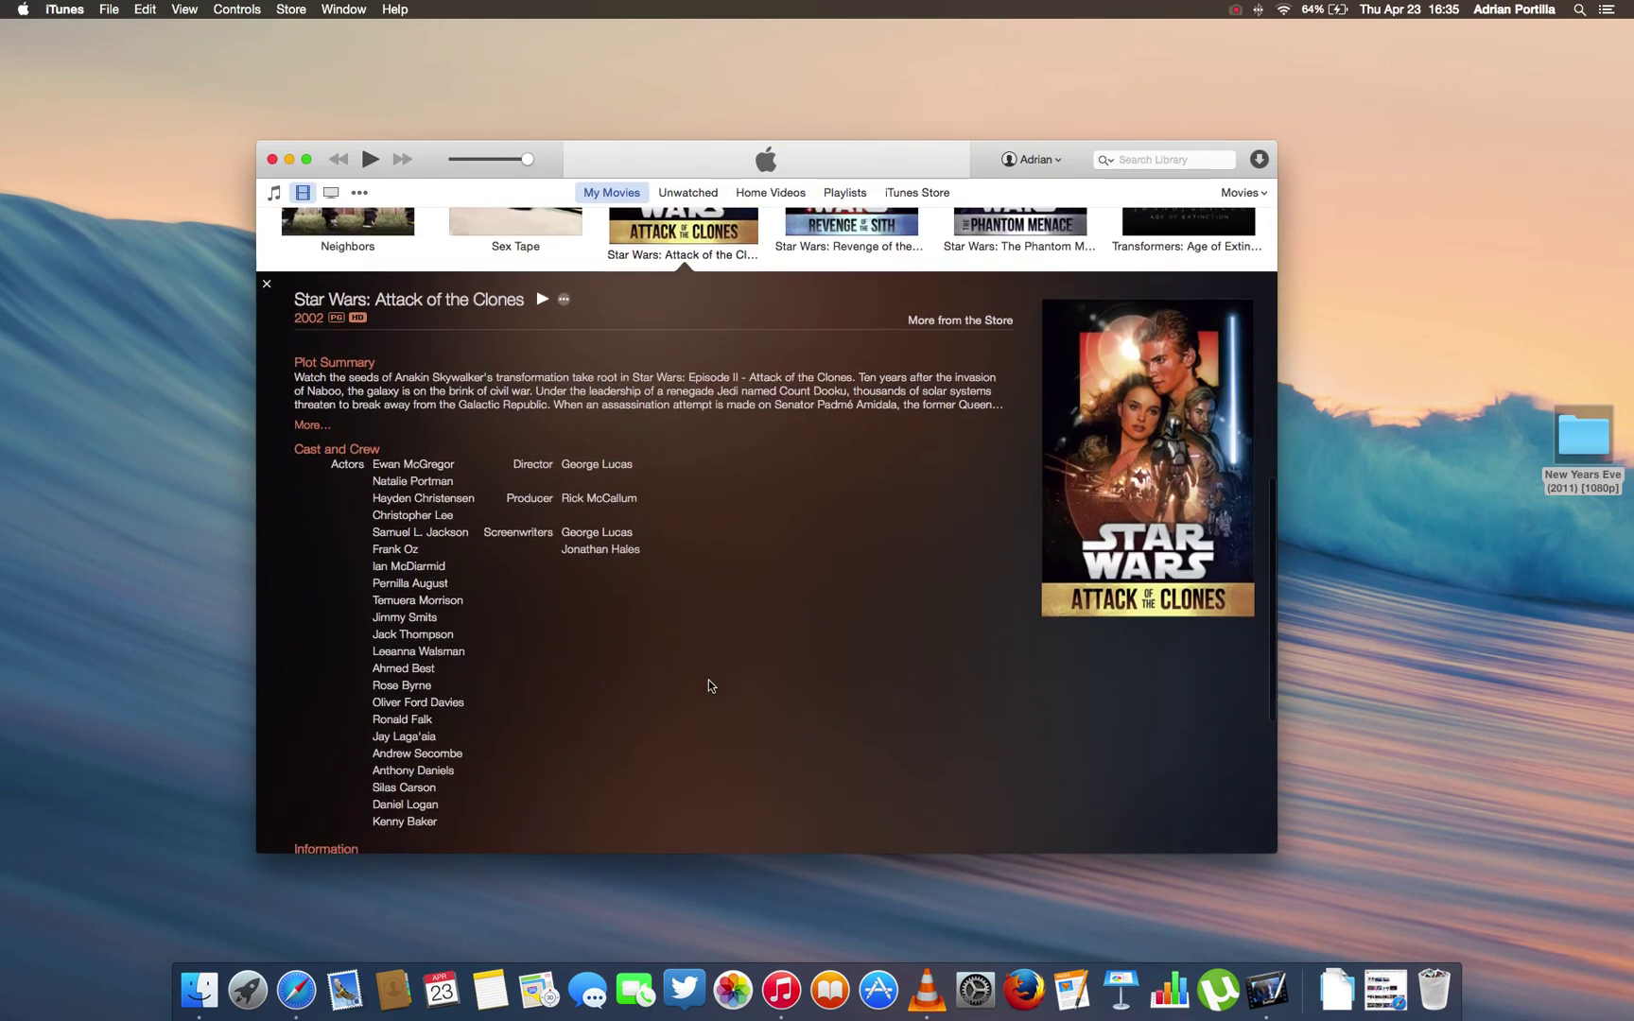
{"action": "scroll", "coordinate": [708, 681], "scroll_direction": "up", "scroll_amount": 8}
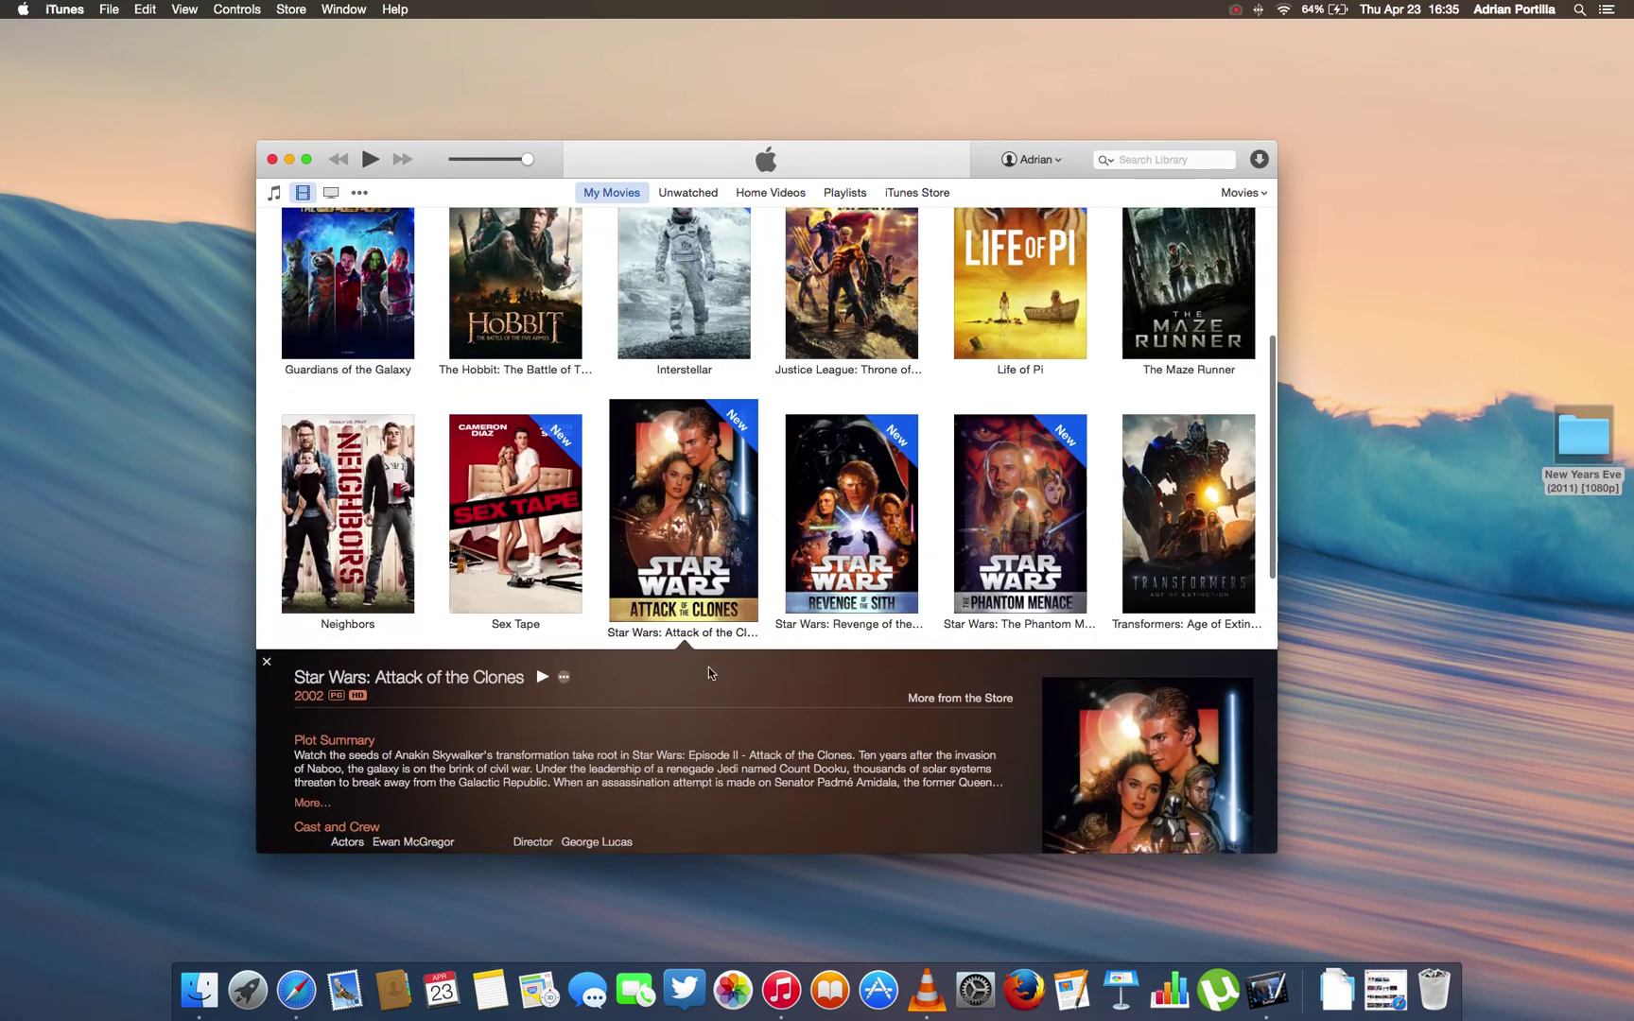
{"action": "key", "text": "Escape"}
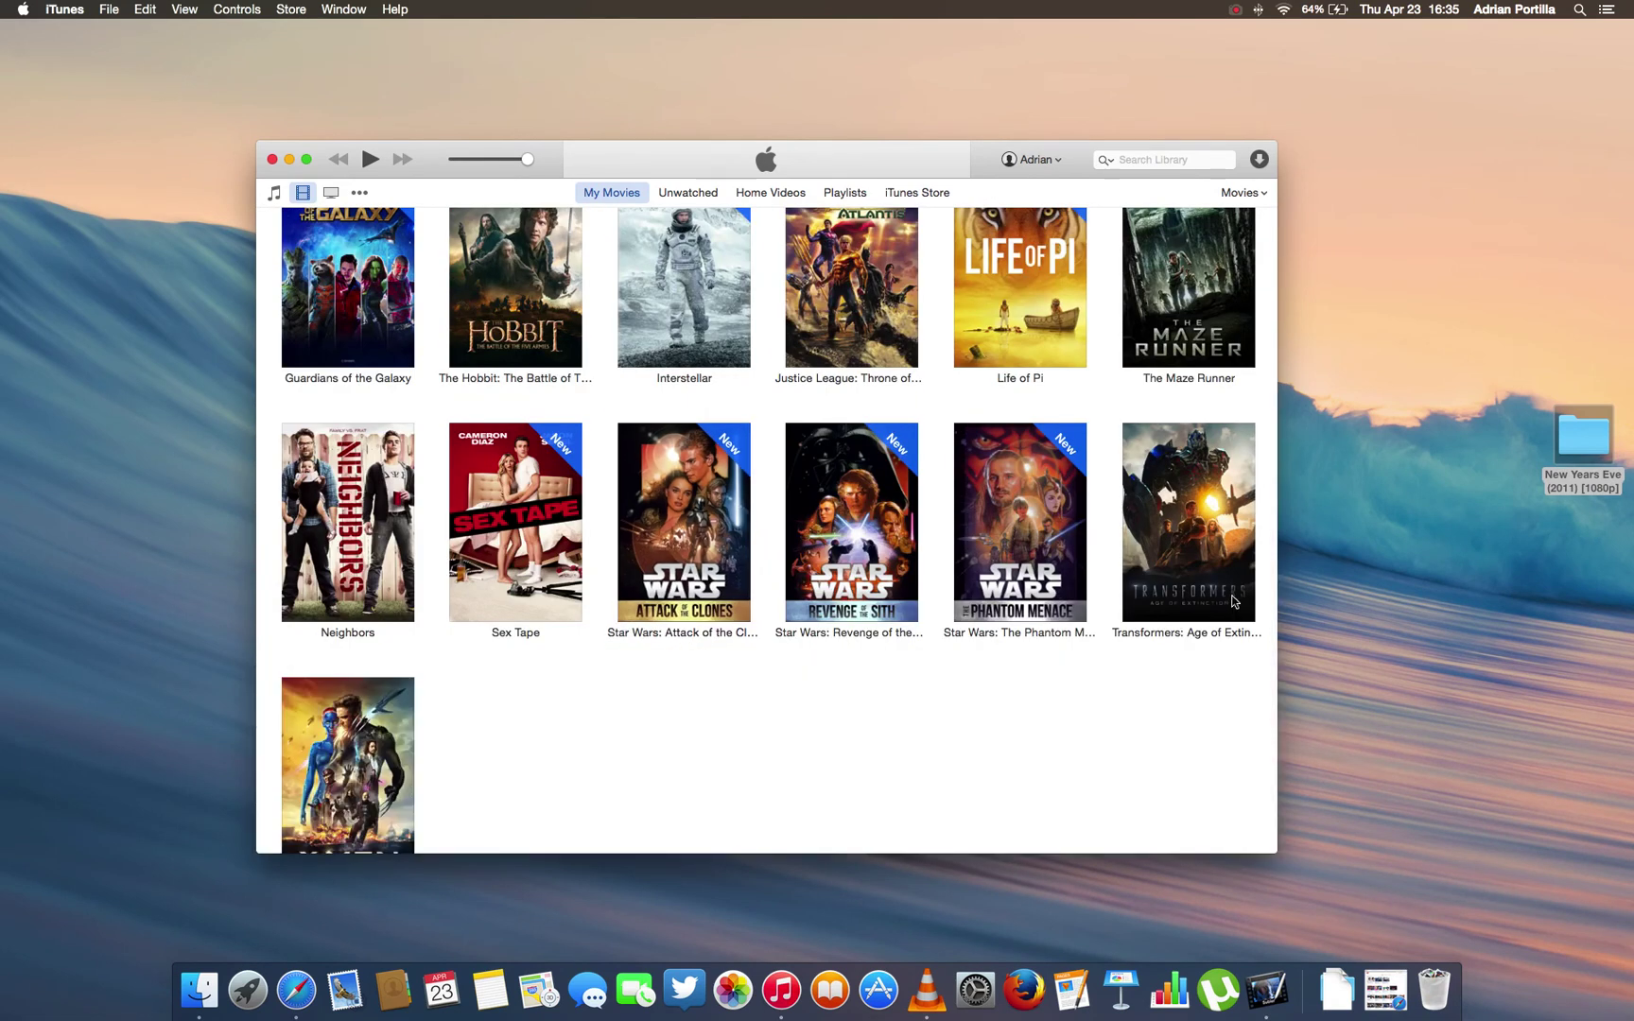
{"action": "scroll", "coordinate": [1267, 284], "scroll_direction": "up", "scroll_amount": 4}
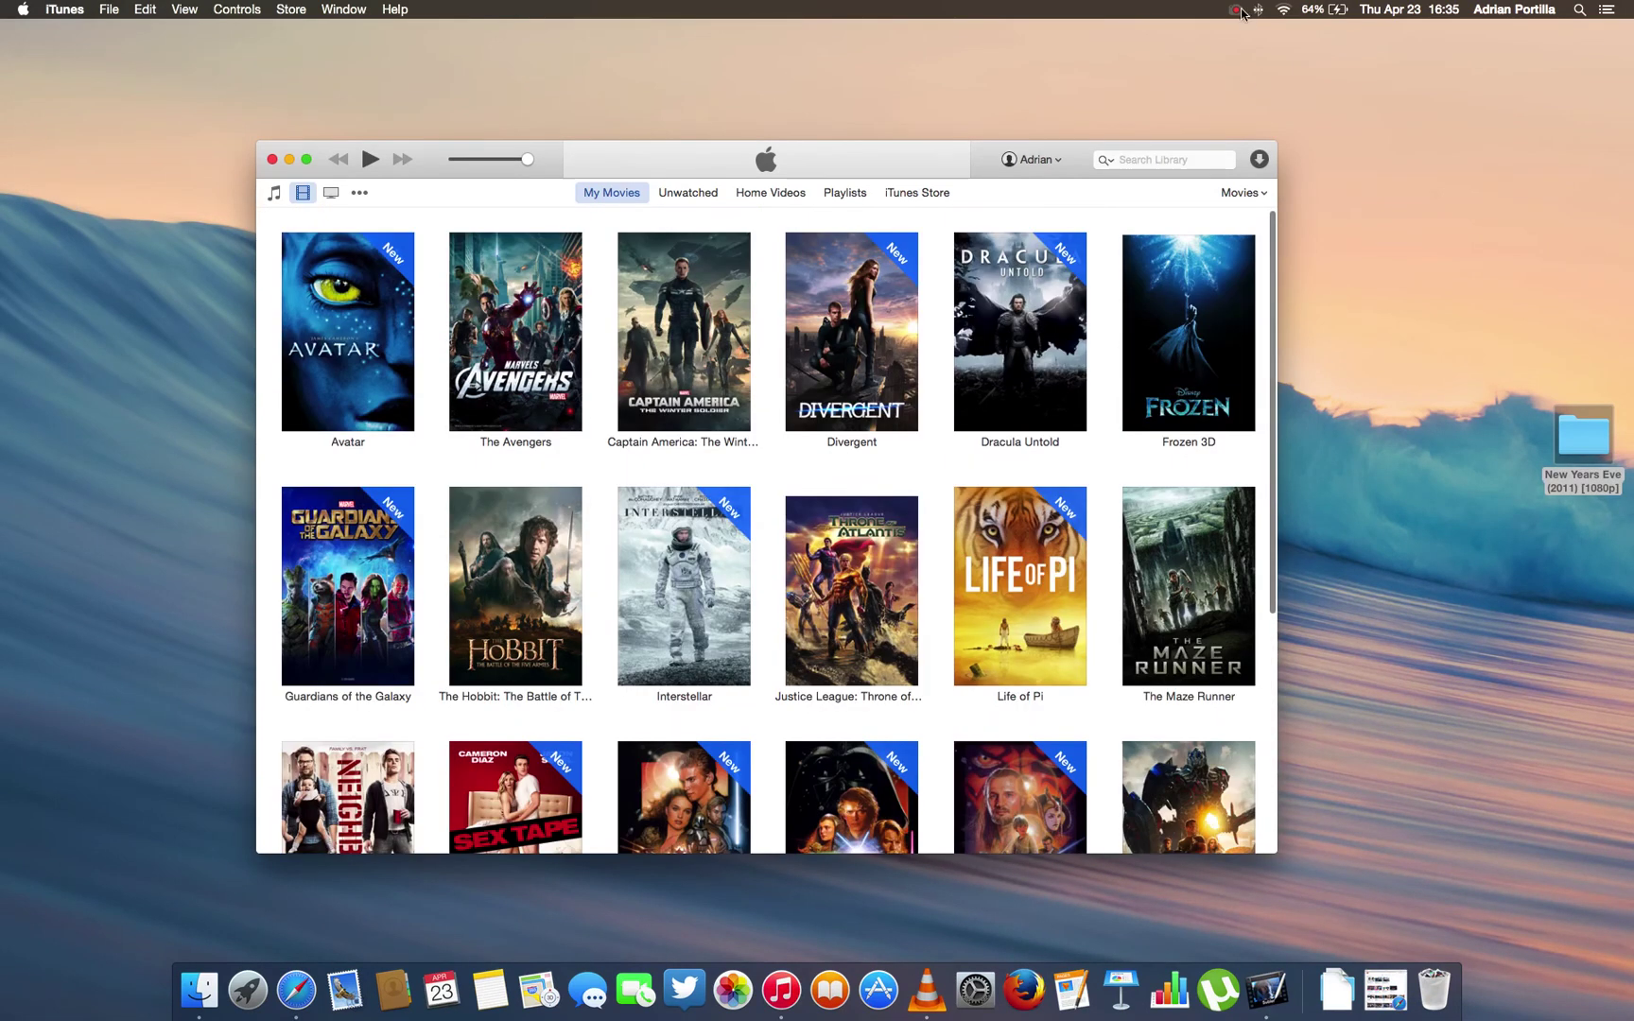